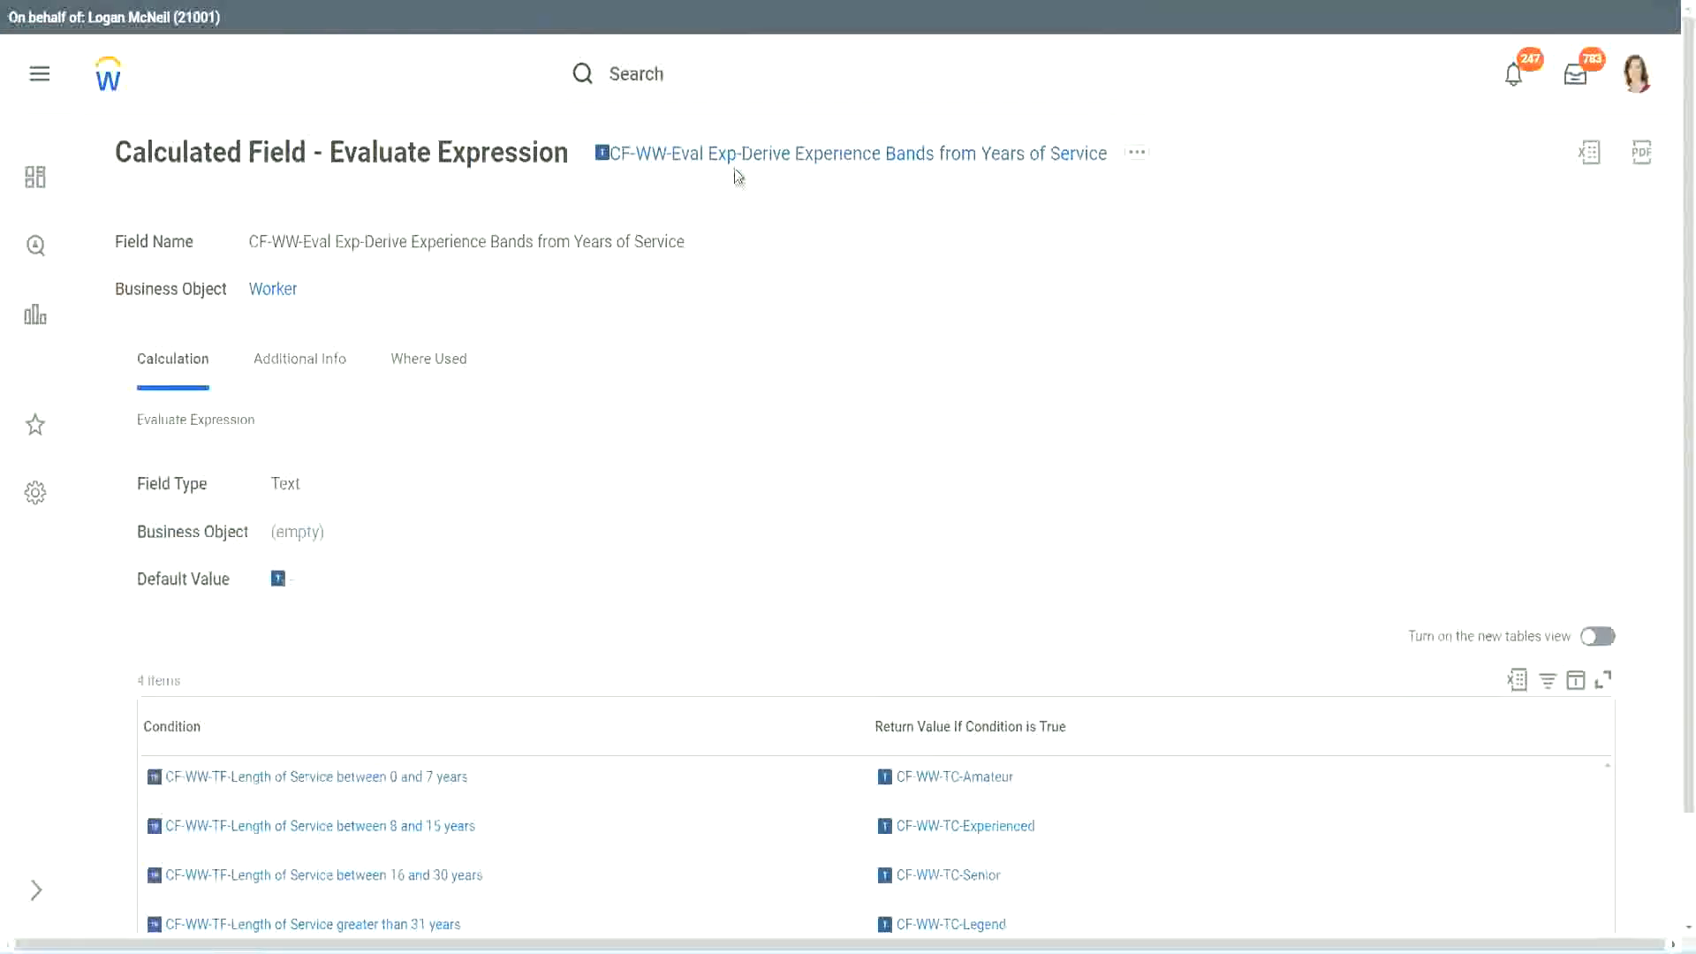
Step: Copy the existing calculated field's name, and find and open the Create Calculated Field task by searching for "create calc field"
right_click(737, 162)
click(797, 264)
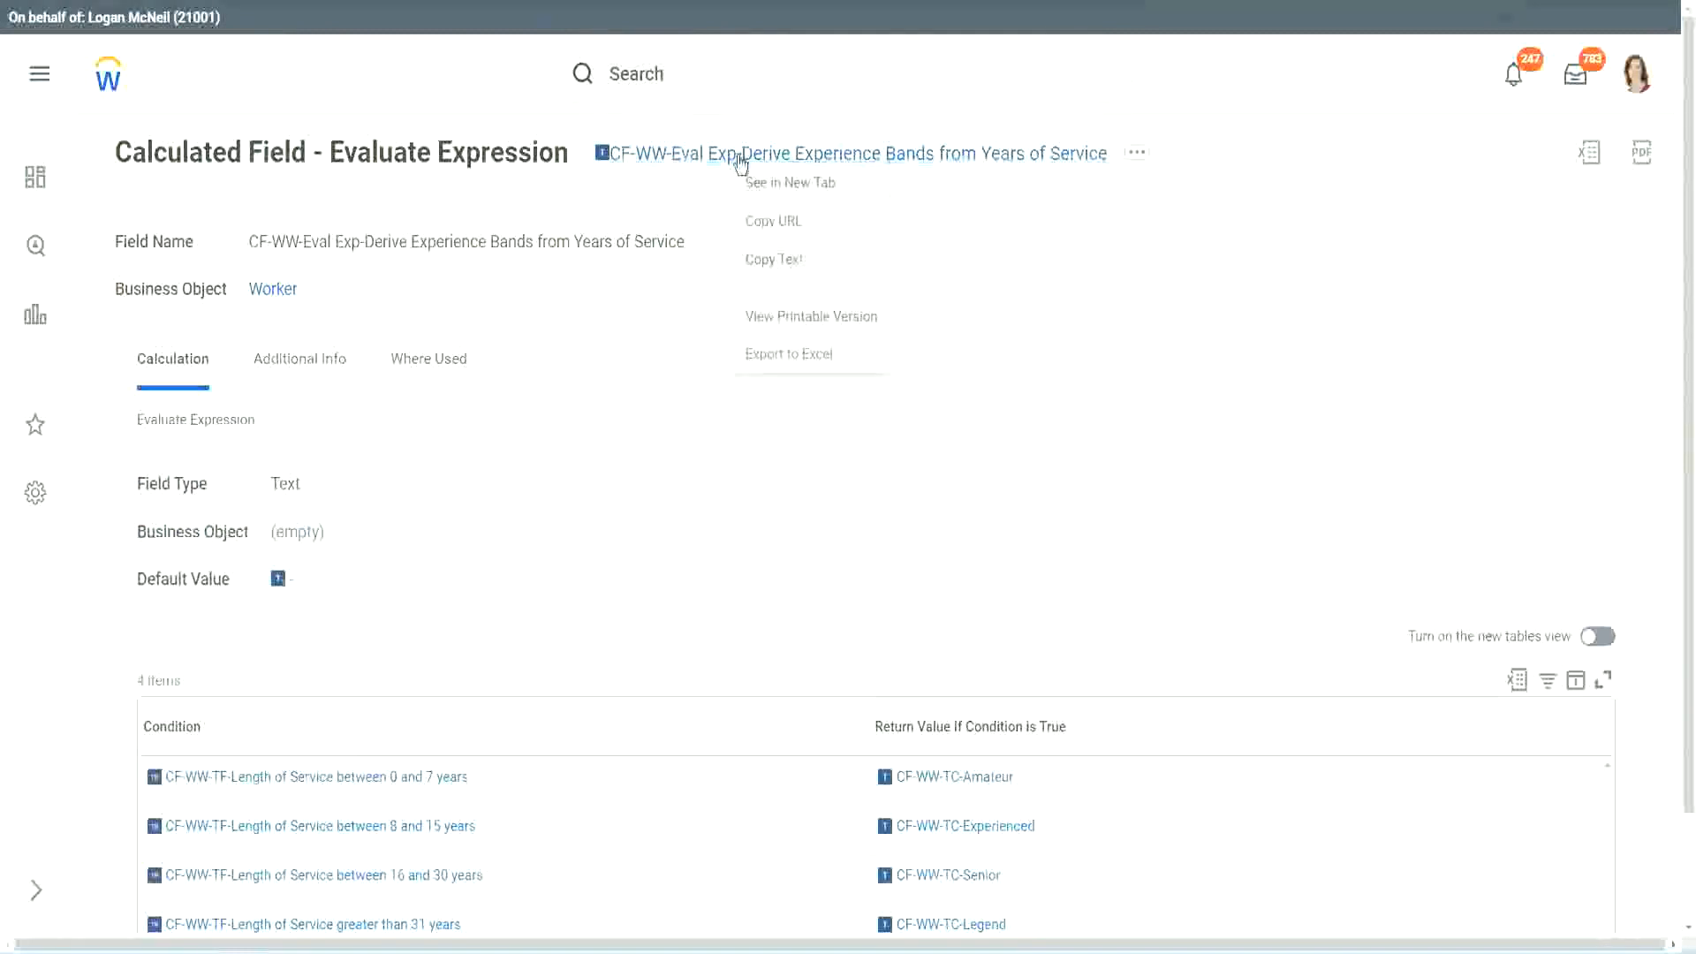
click(710, 80)
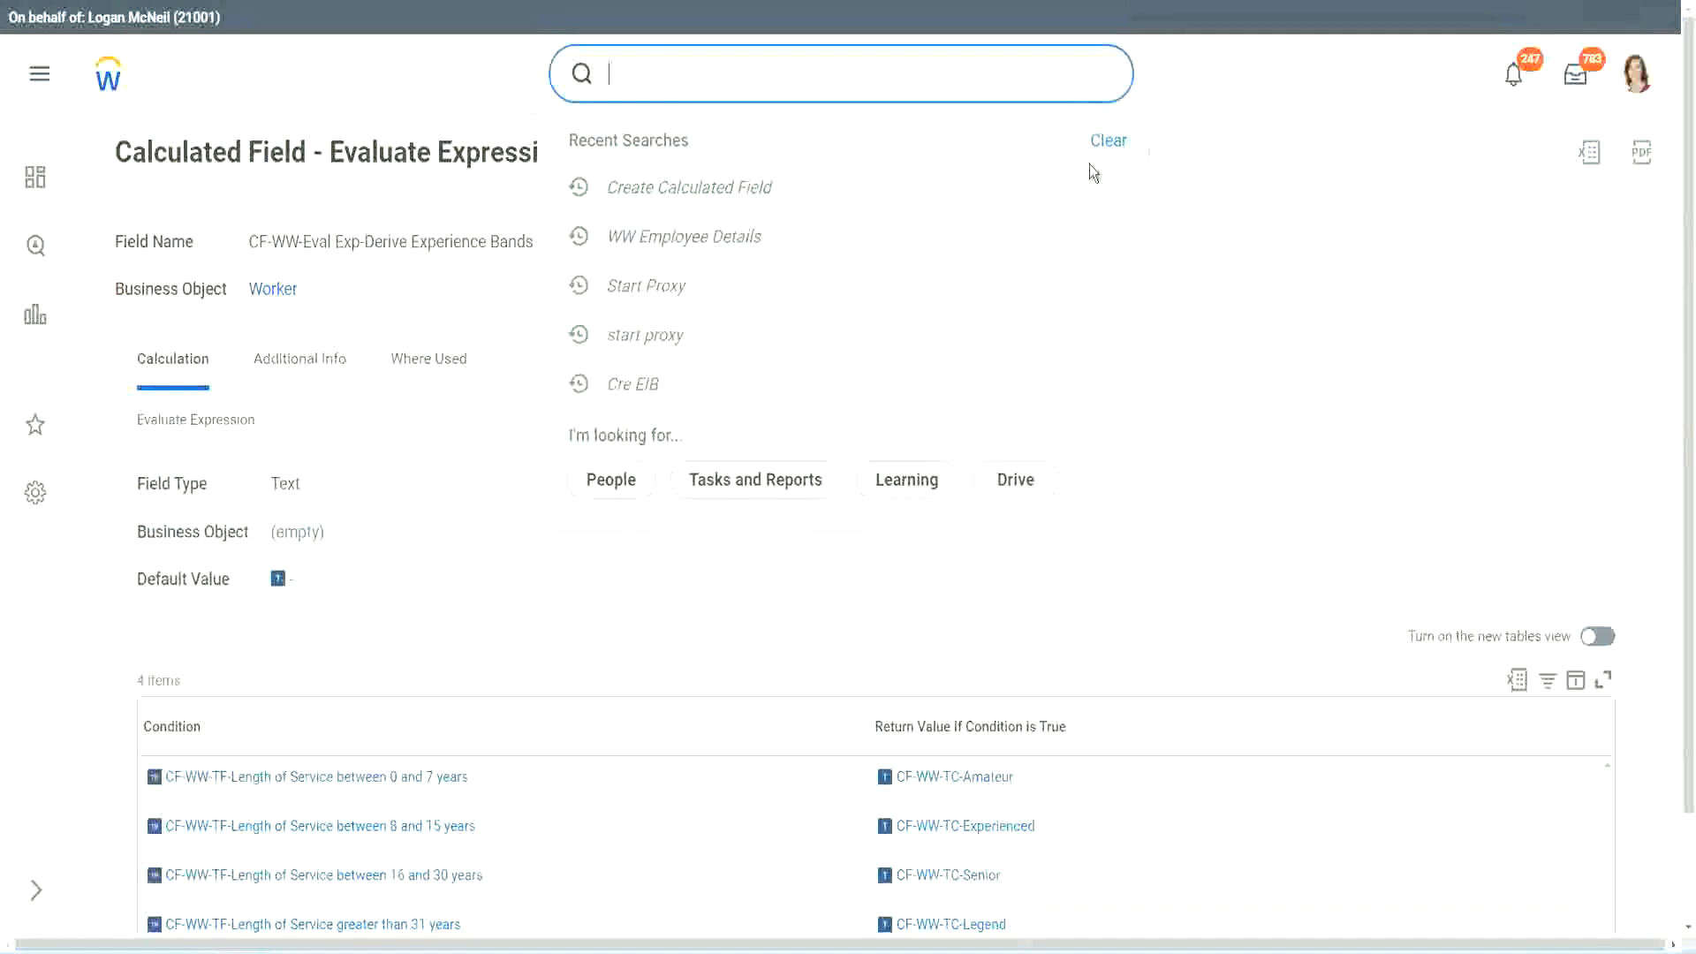
click(1093, 173)
click(672, 64)
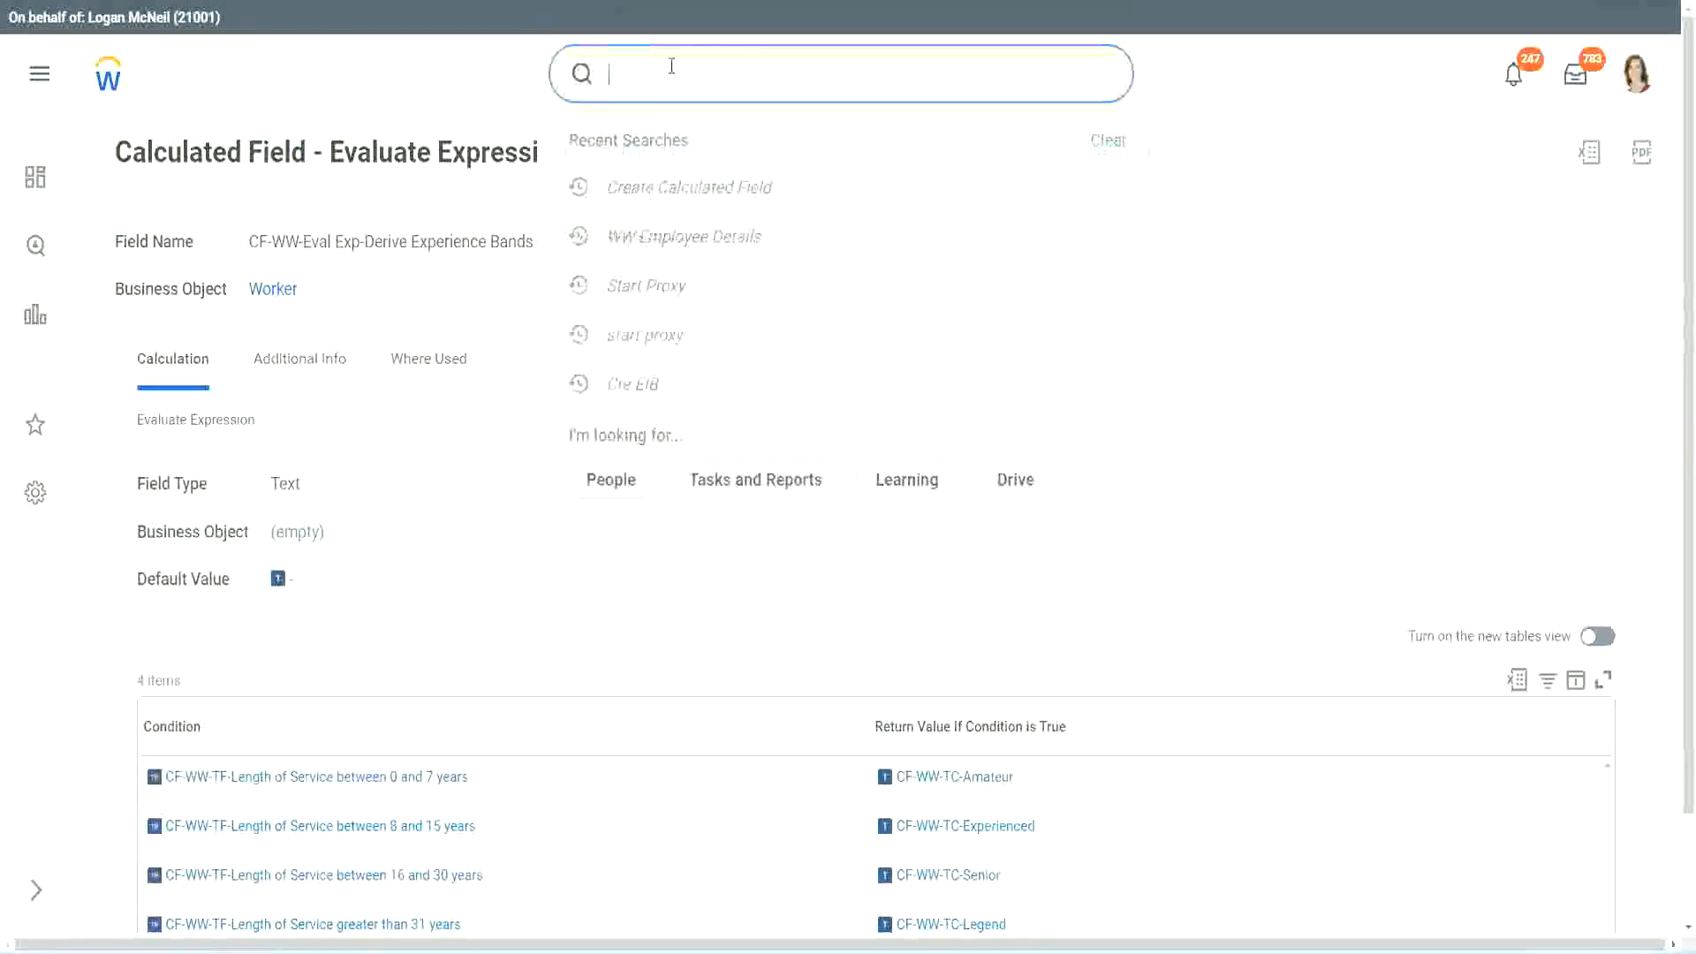
text(create calc)
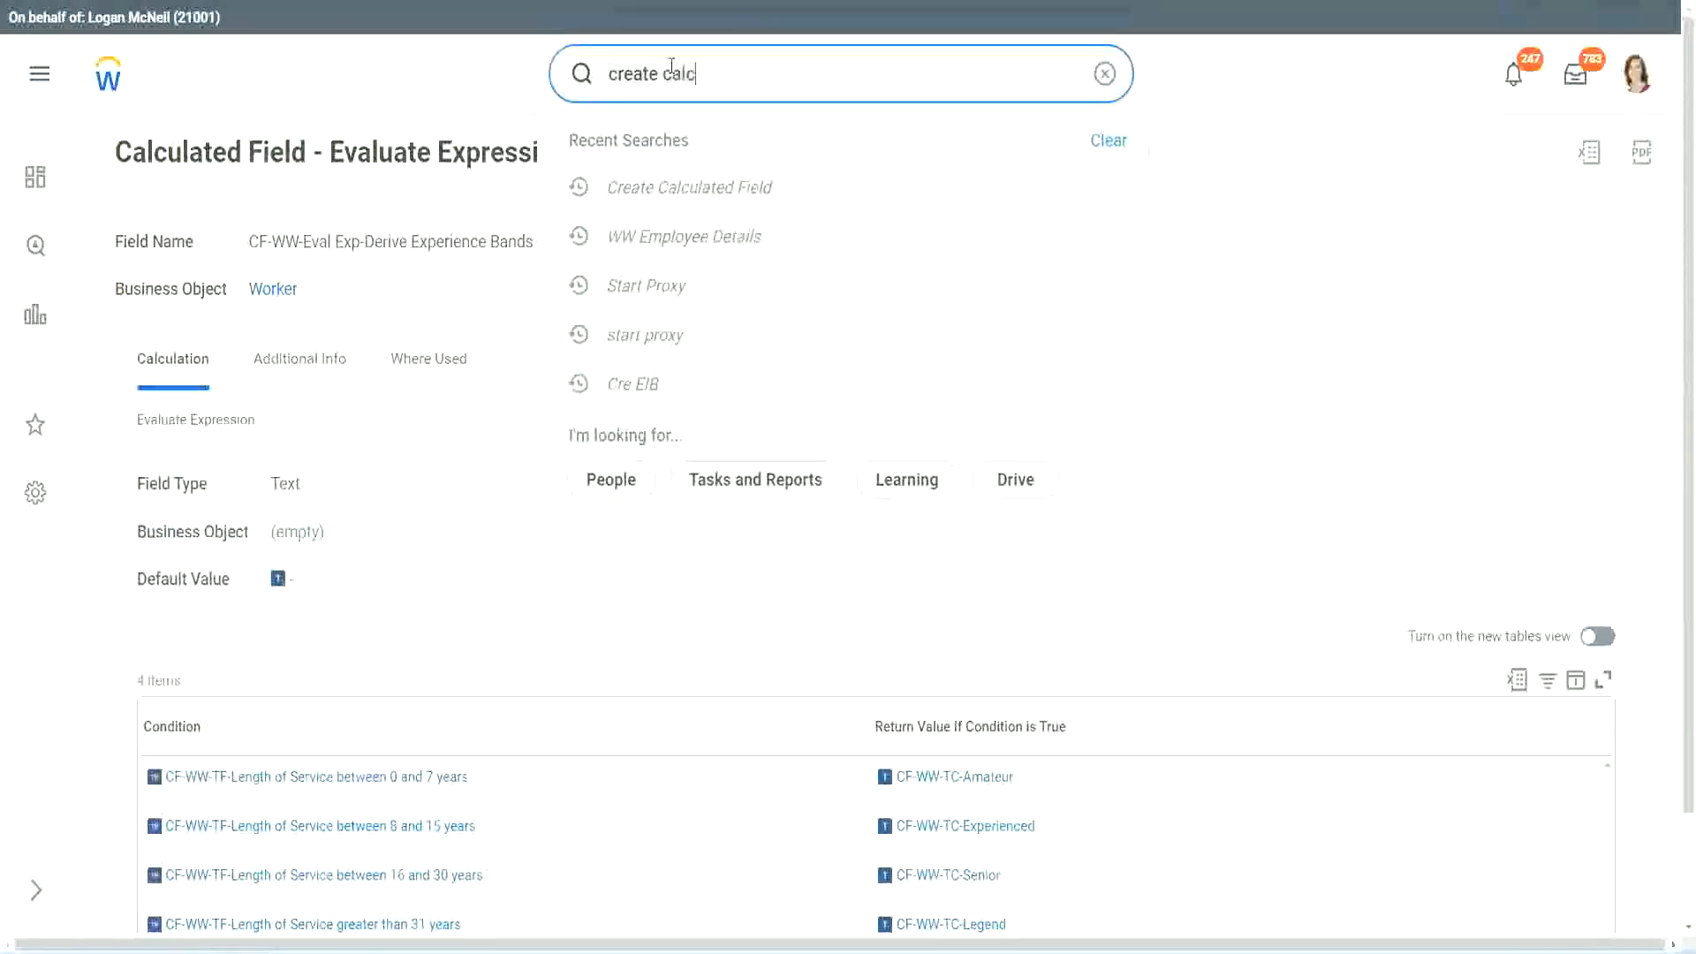
text( field)
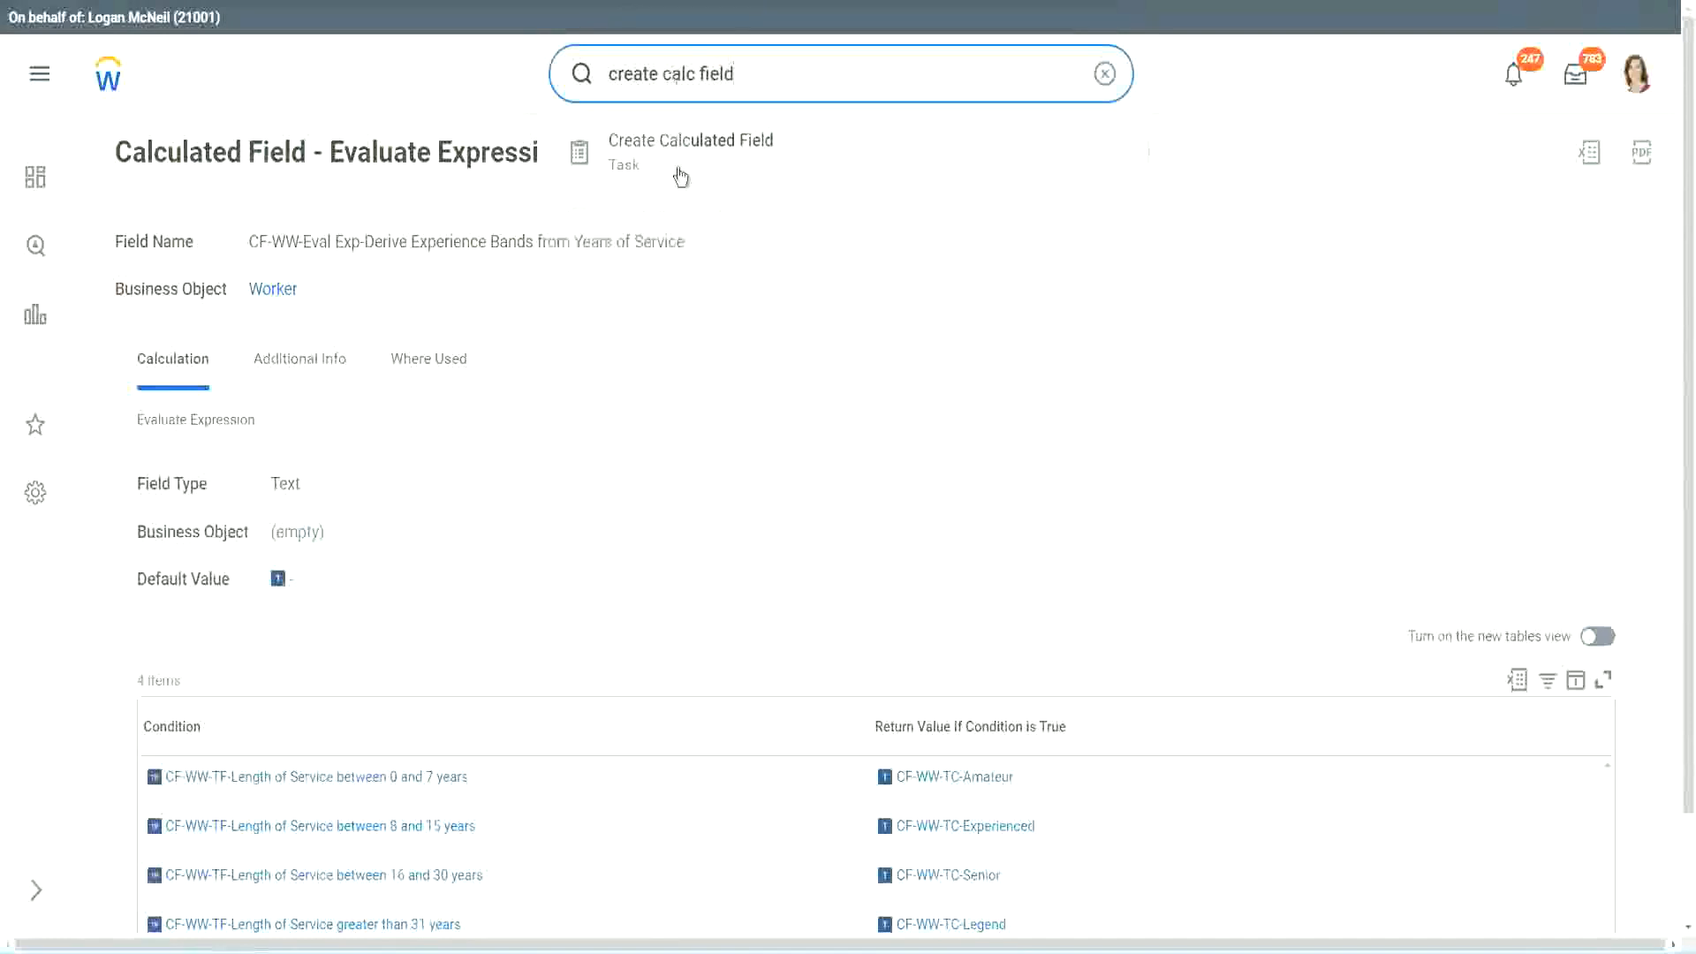
click(701, 159)
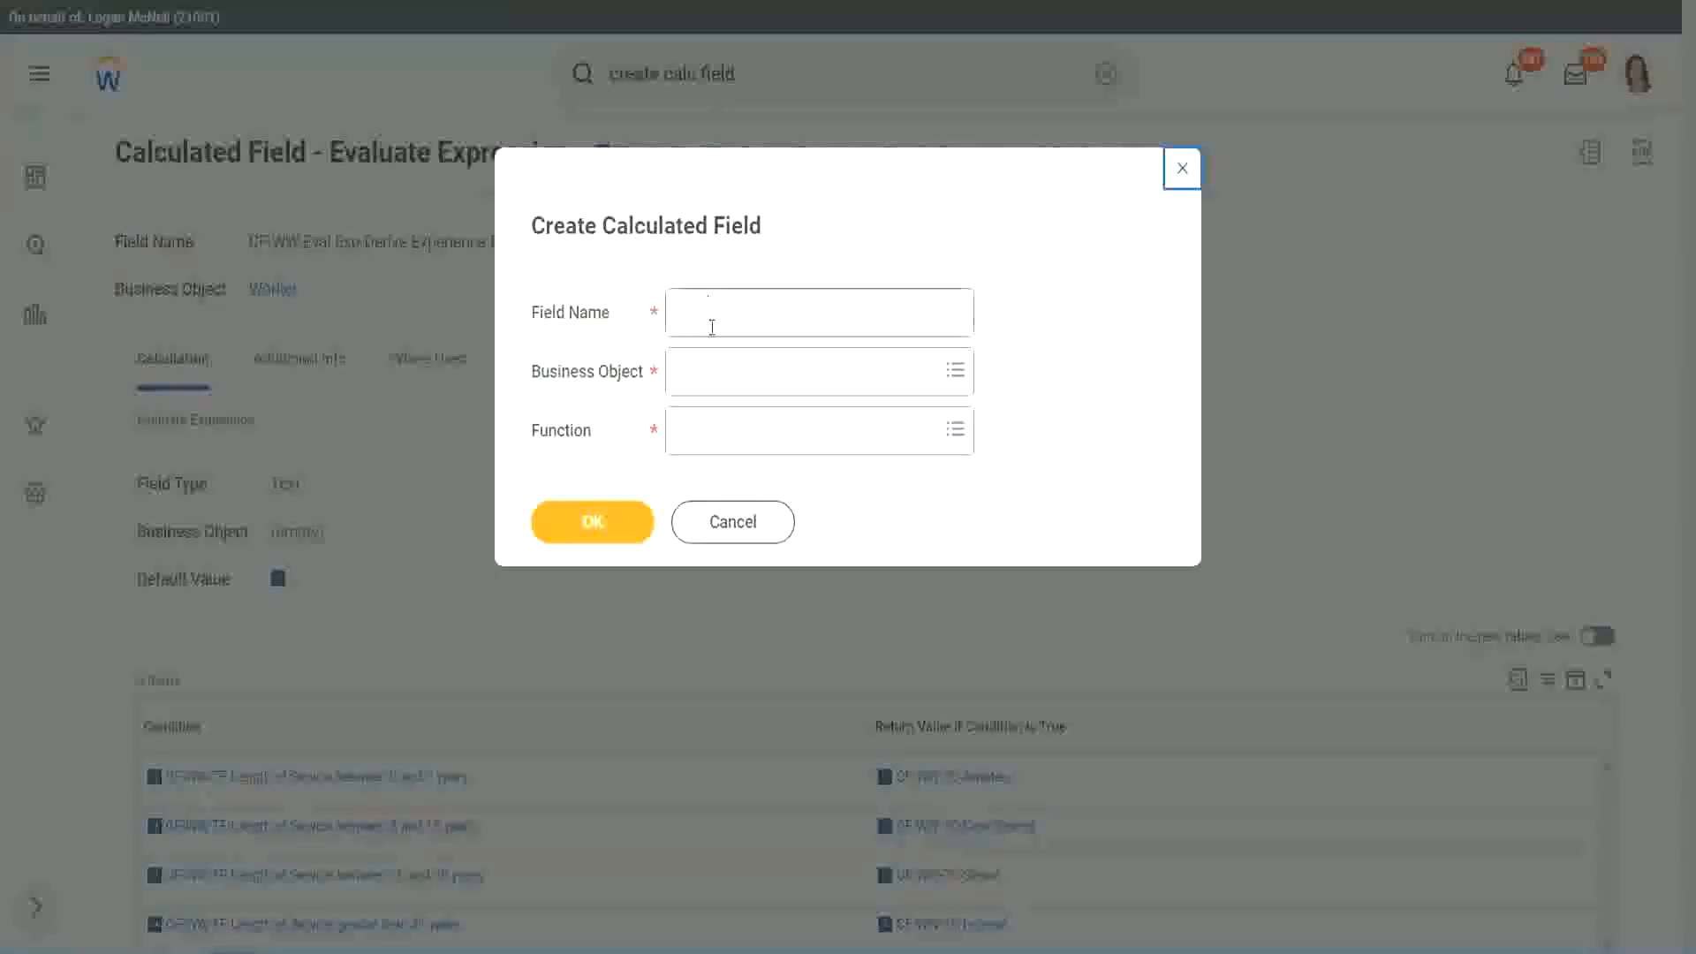
Step: Name the new calculated field "CF-WW-LRB-Identify Experience Bands from years of Service"
click(714, 316)
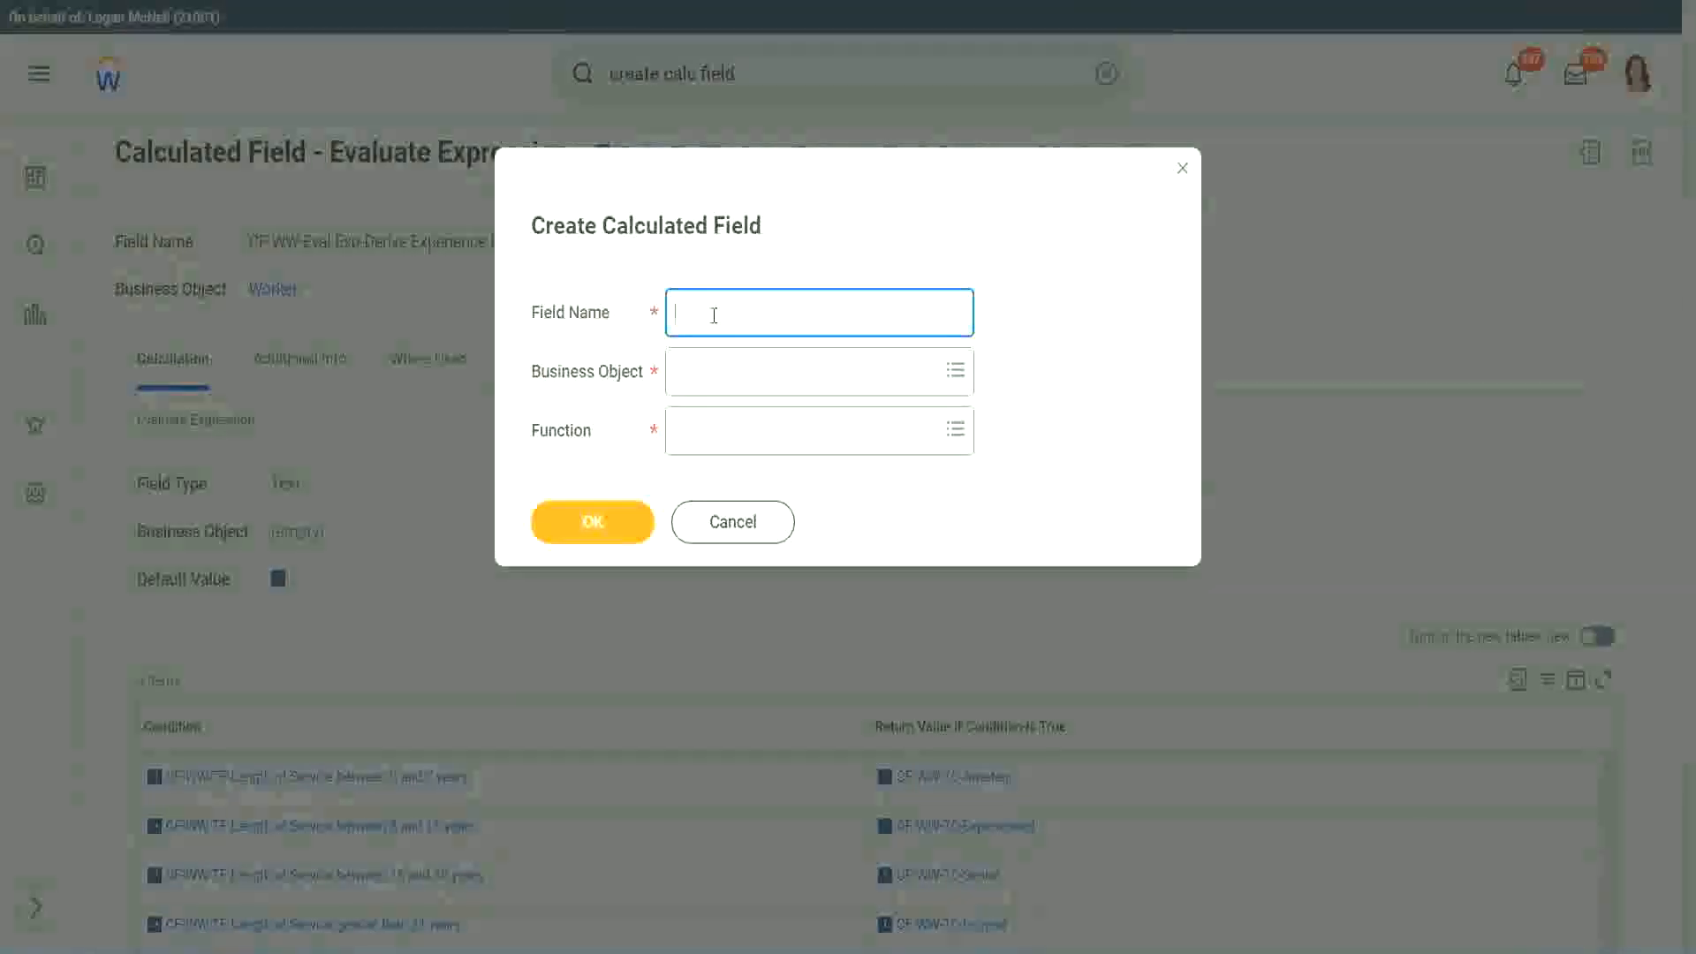
text(CF)
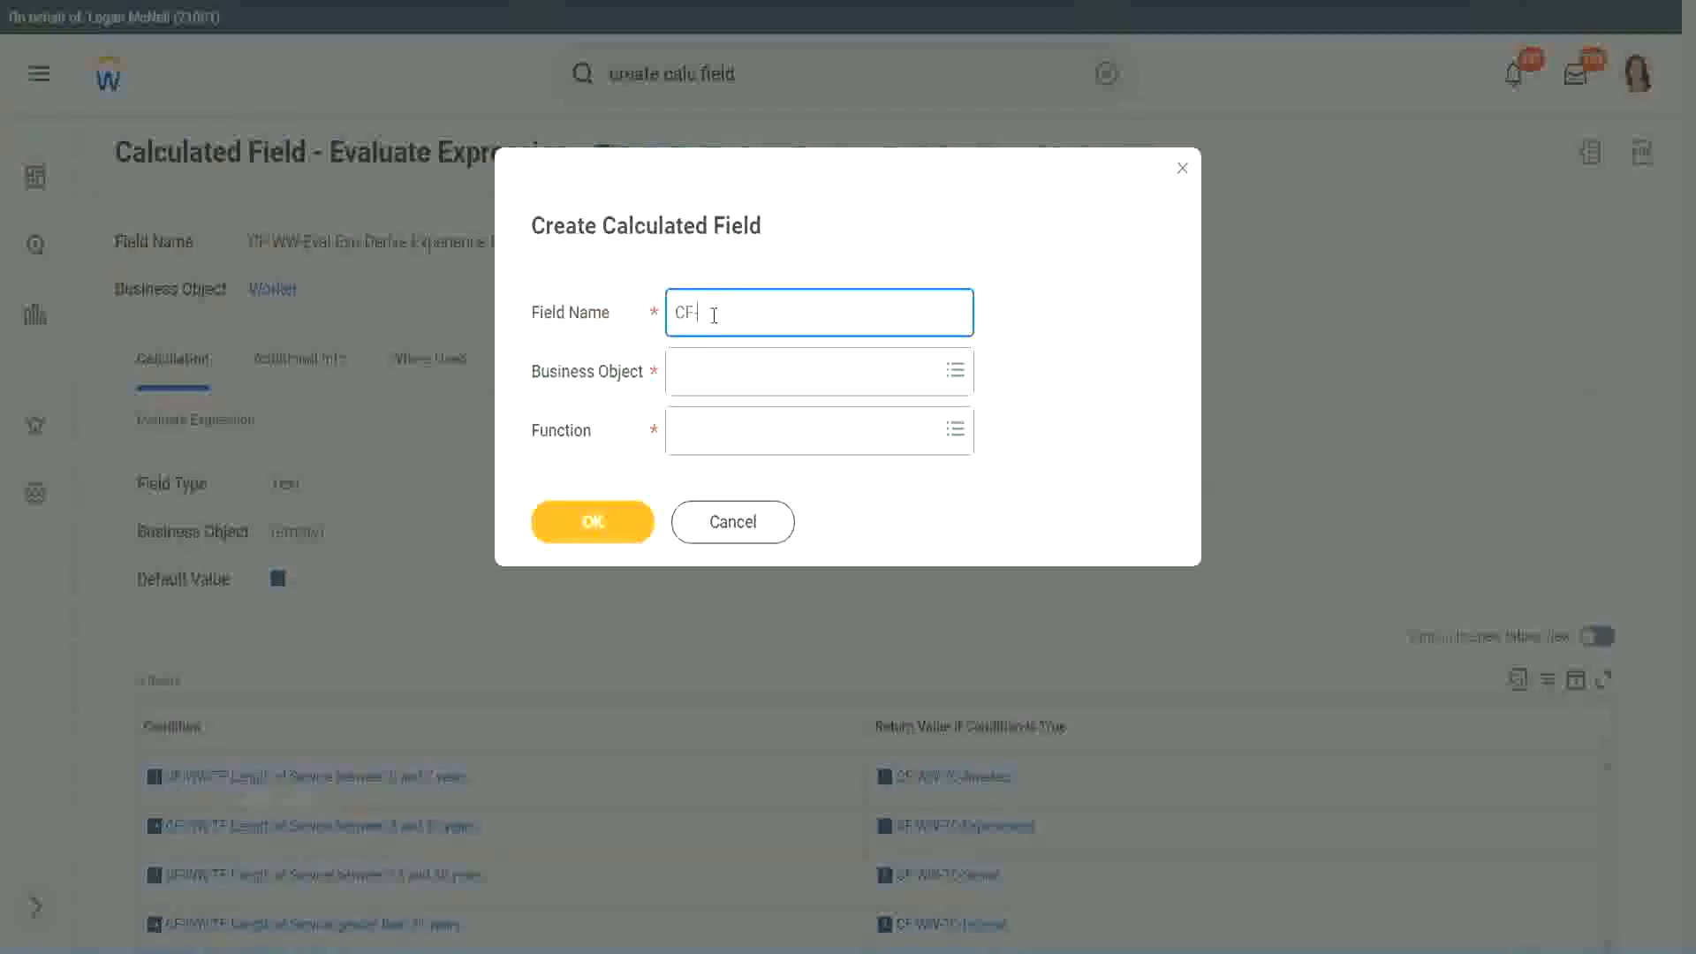
text(-WW-LRB-Identify Exe)
key(BackSpace)
text(periende)
key(BackSpace)
key(BackSpace)
text(ce Bands fro)
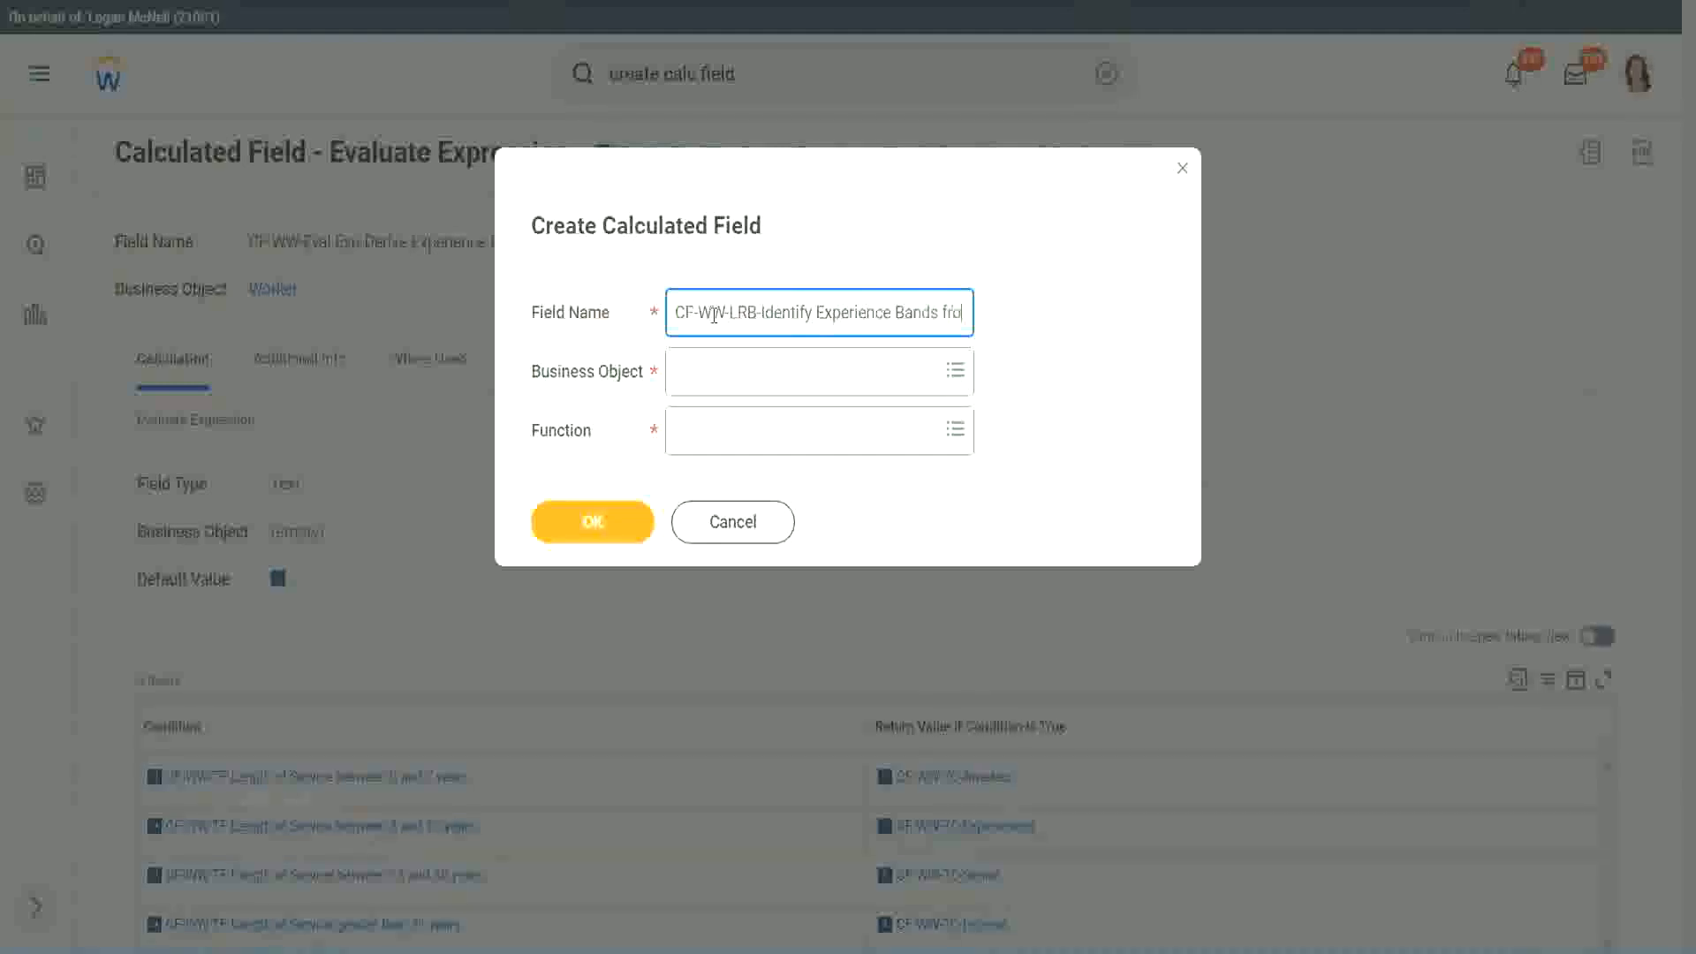
text(m years of Service)
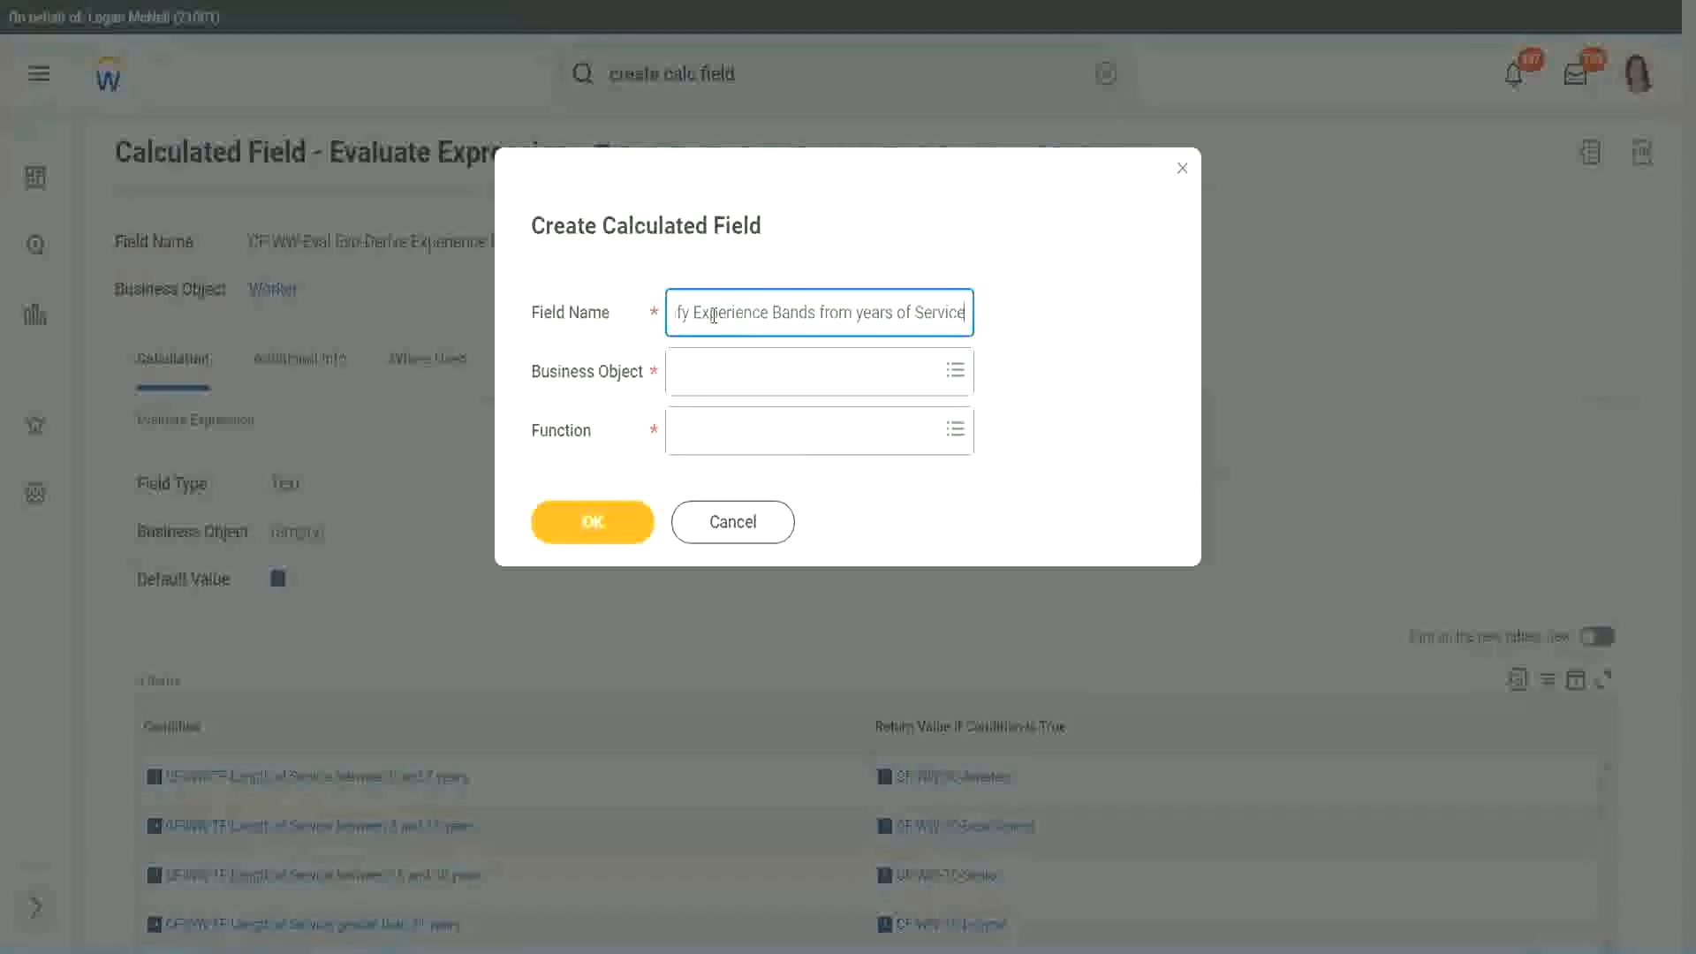
Step: Set the business object to Worker and the function to Lookup Range Band, and confirm to start the field's definition
key(Tab)
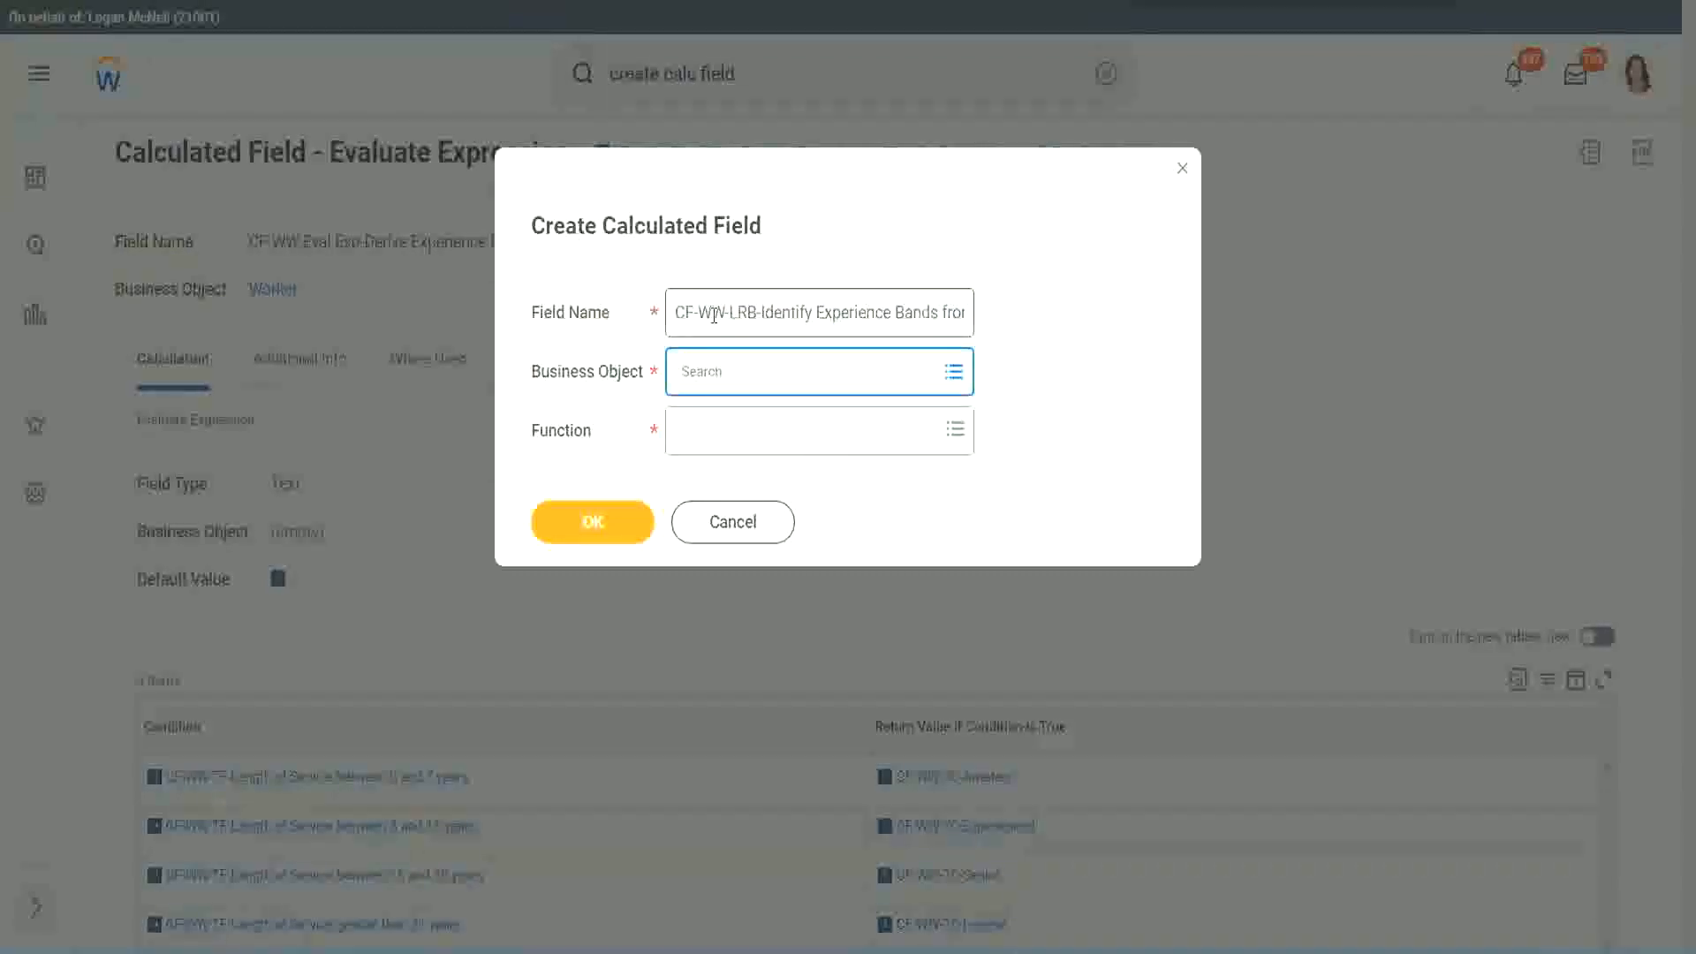
text(worker)
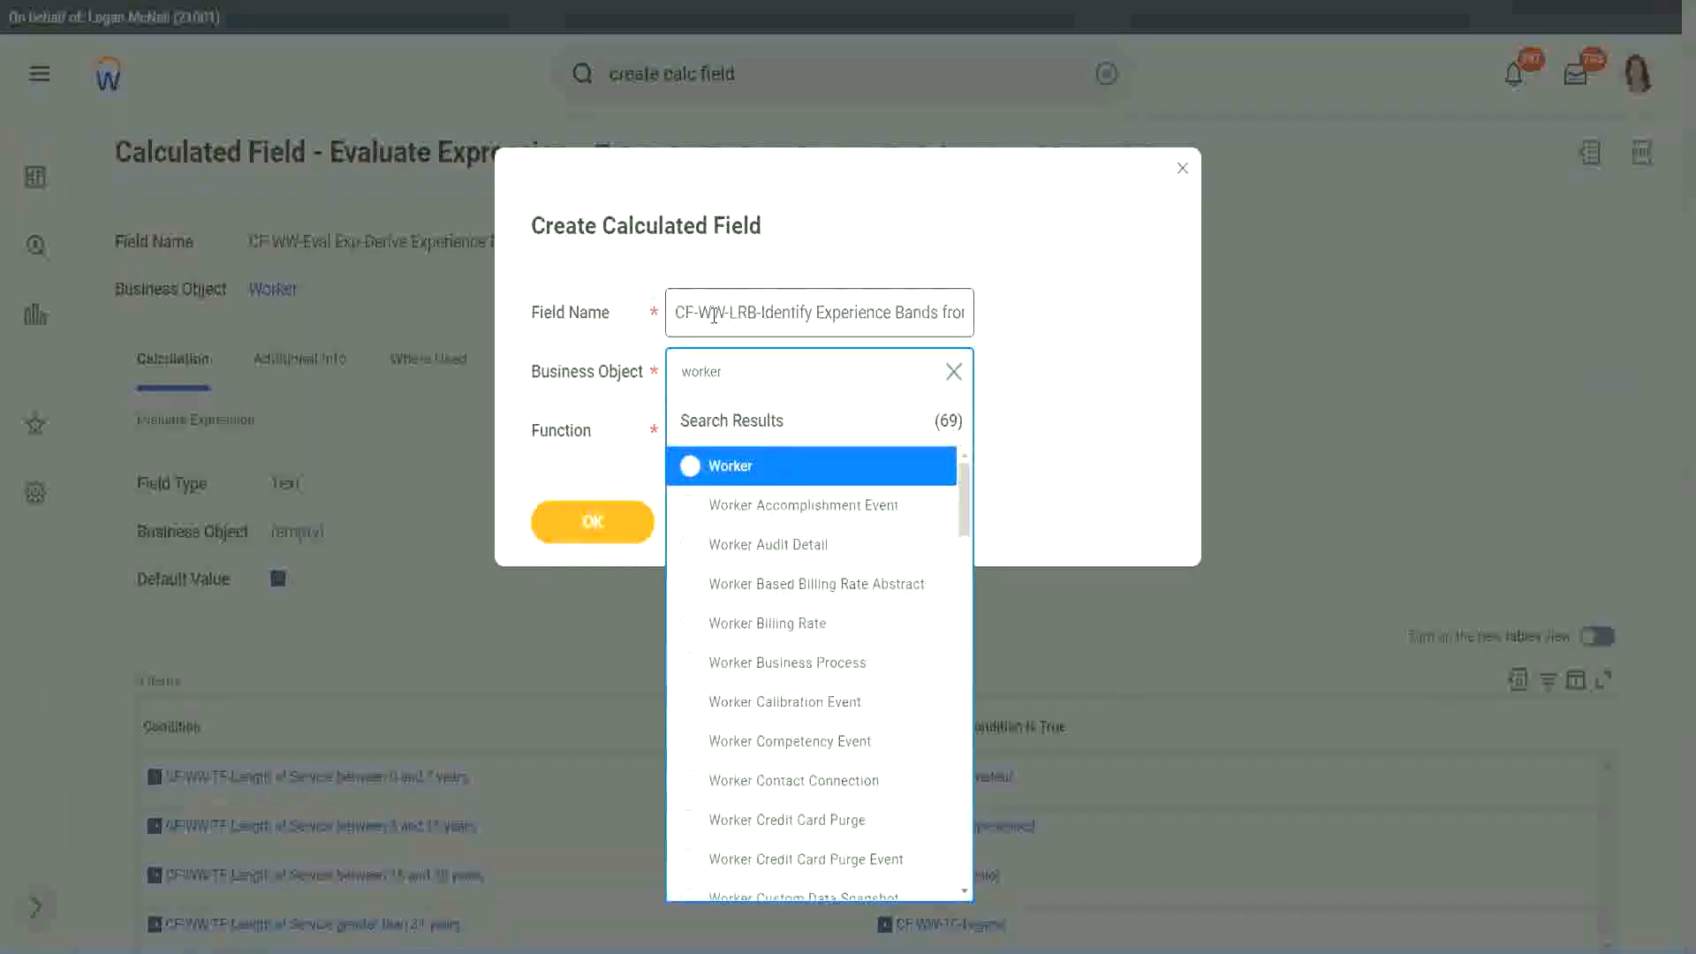
key(Return)
key(Tab)
text(l)
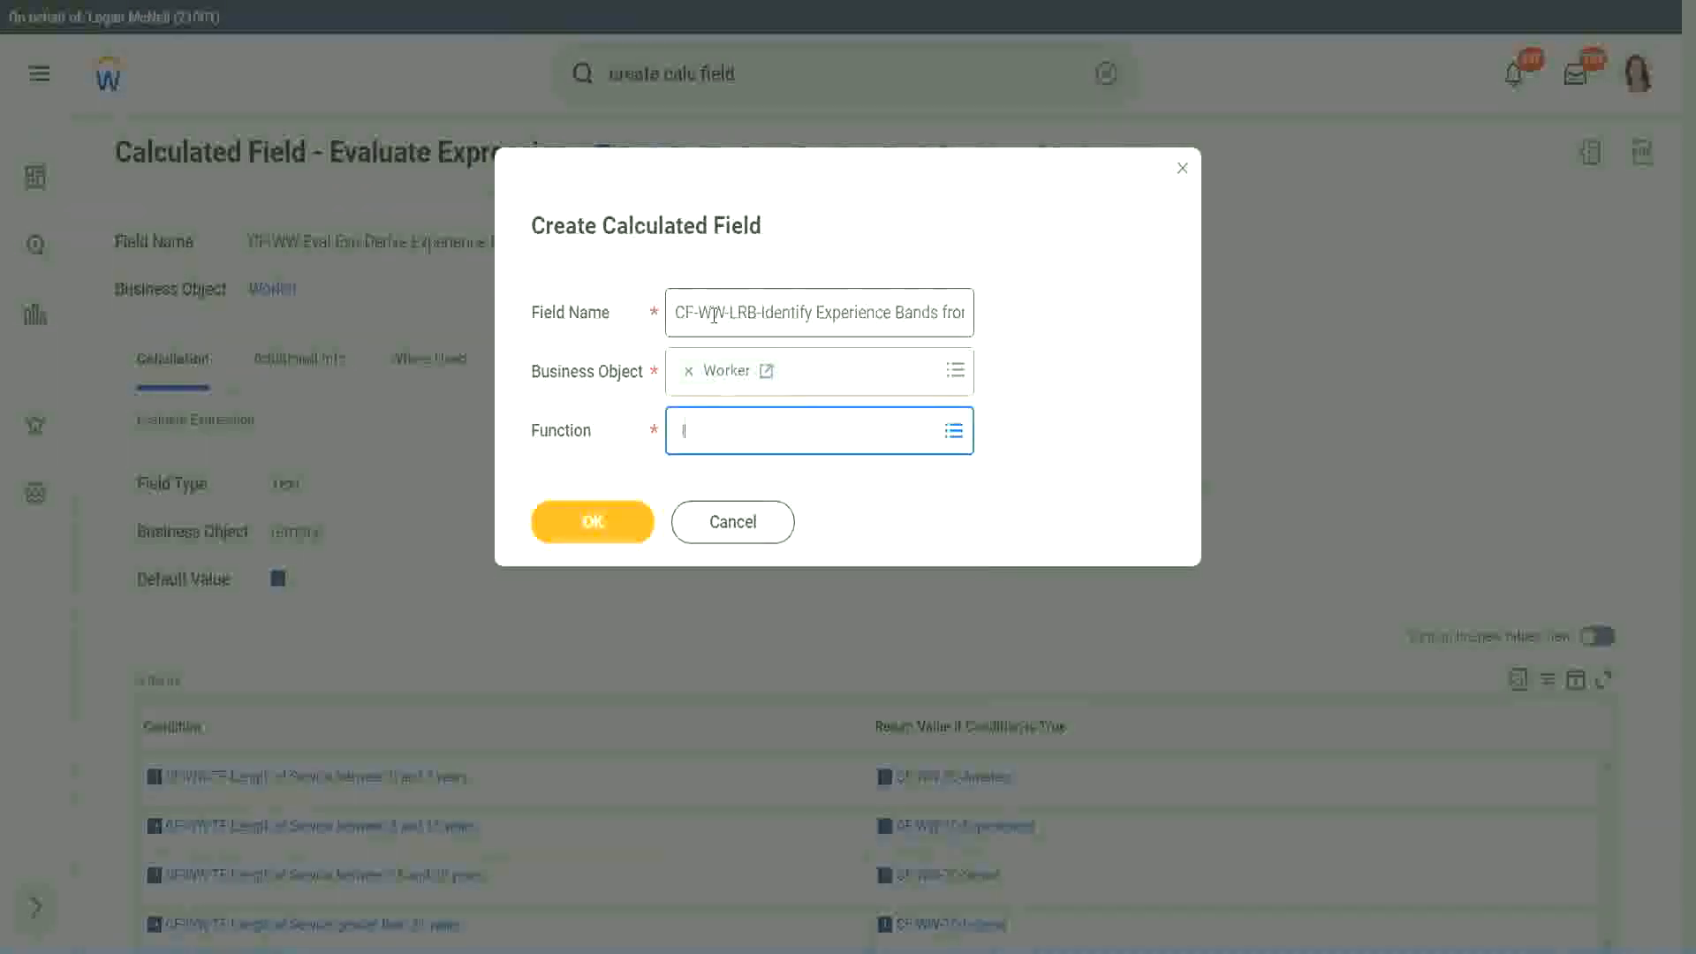
text(rb)
key(Return)
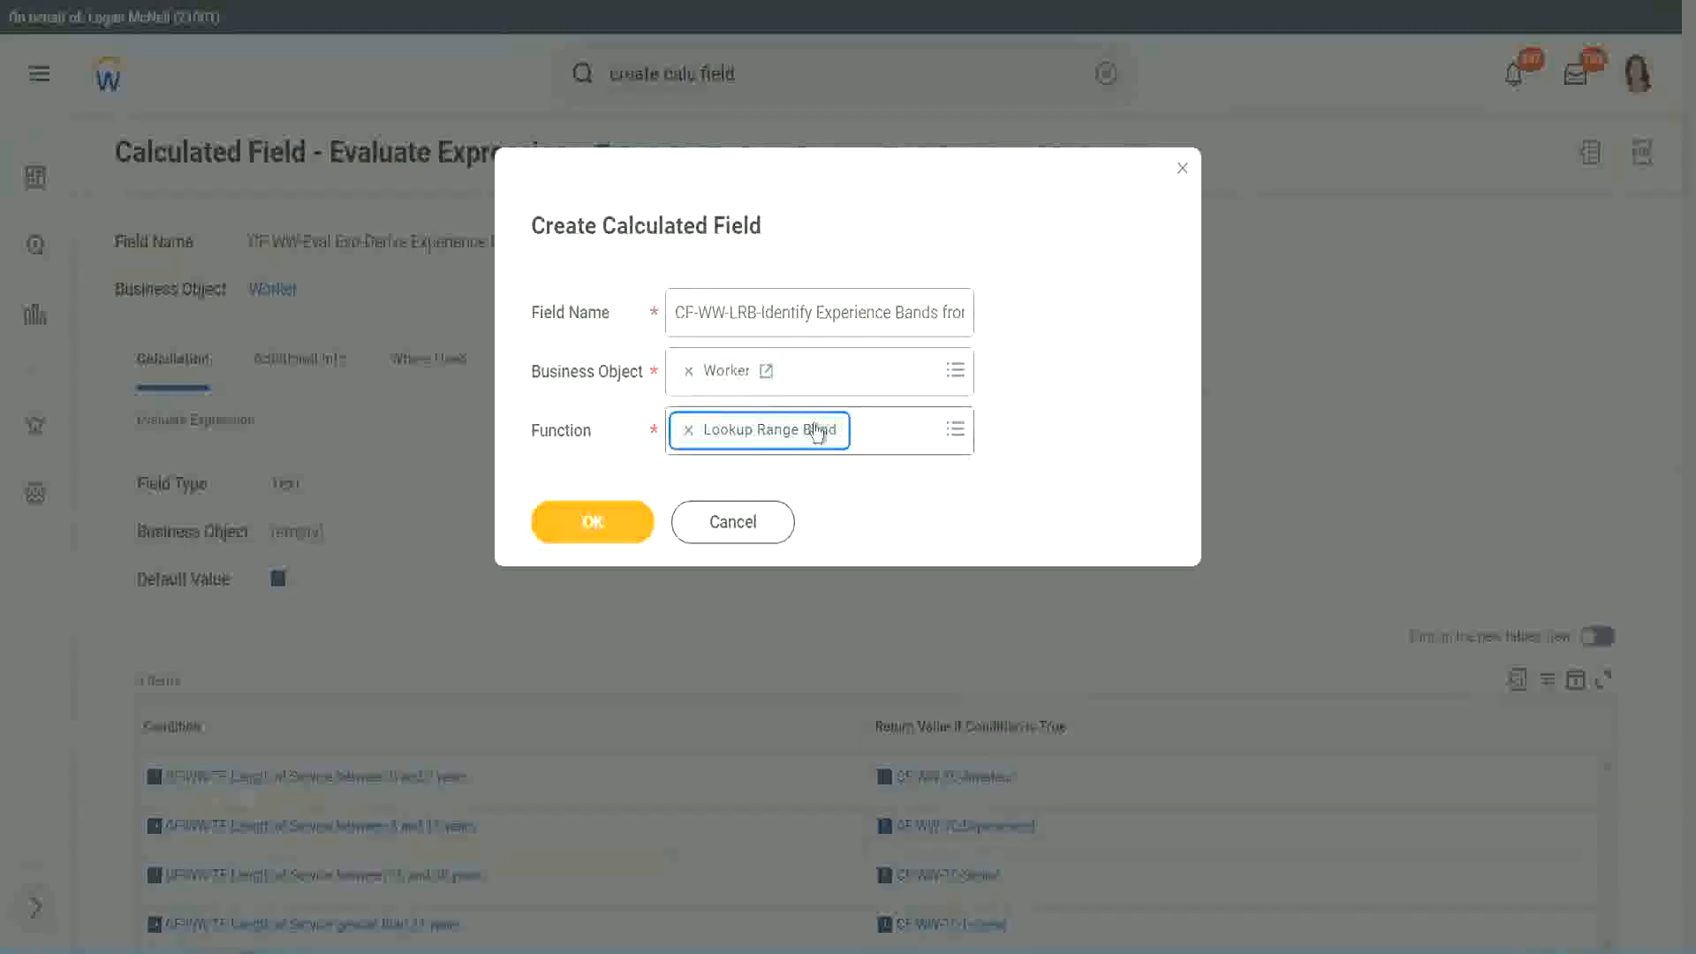
click(606, 524)
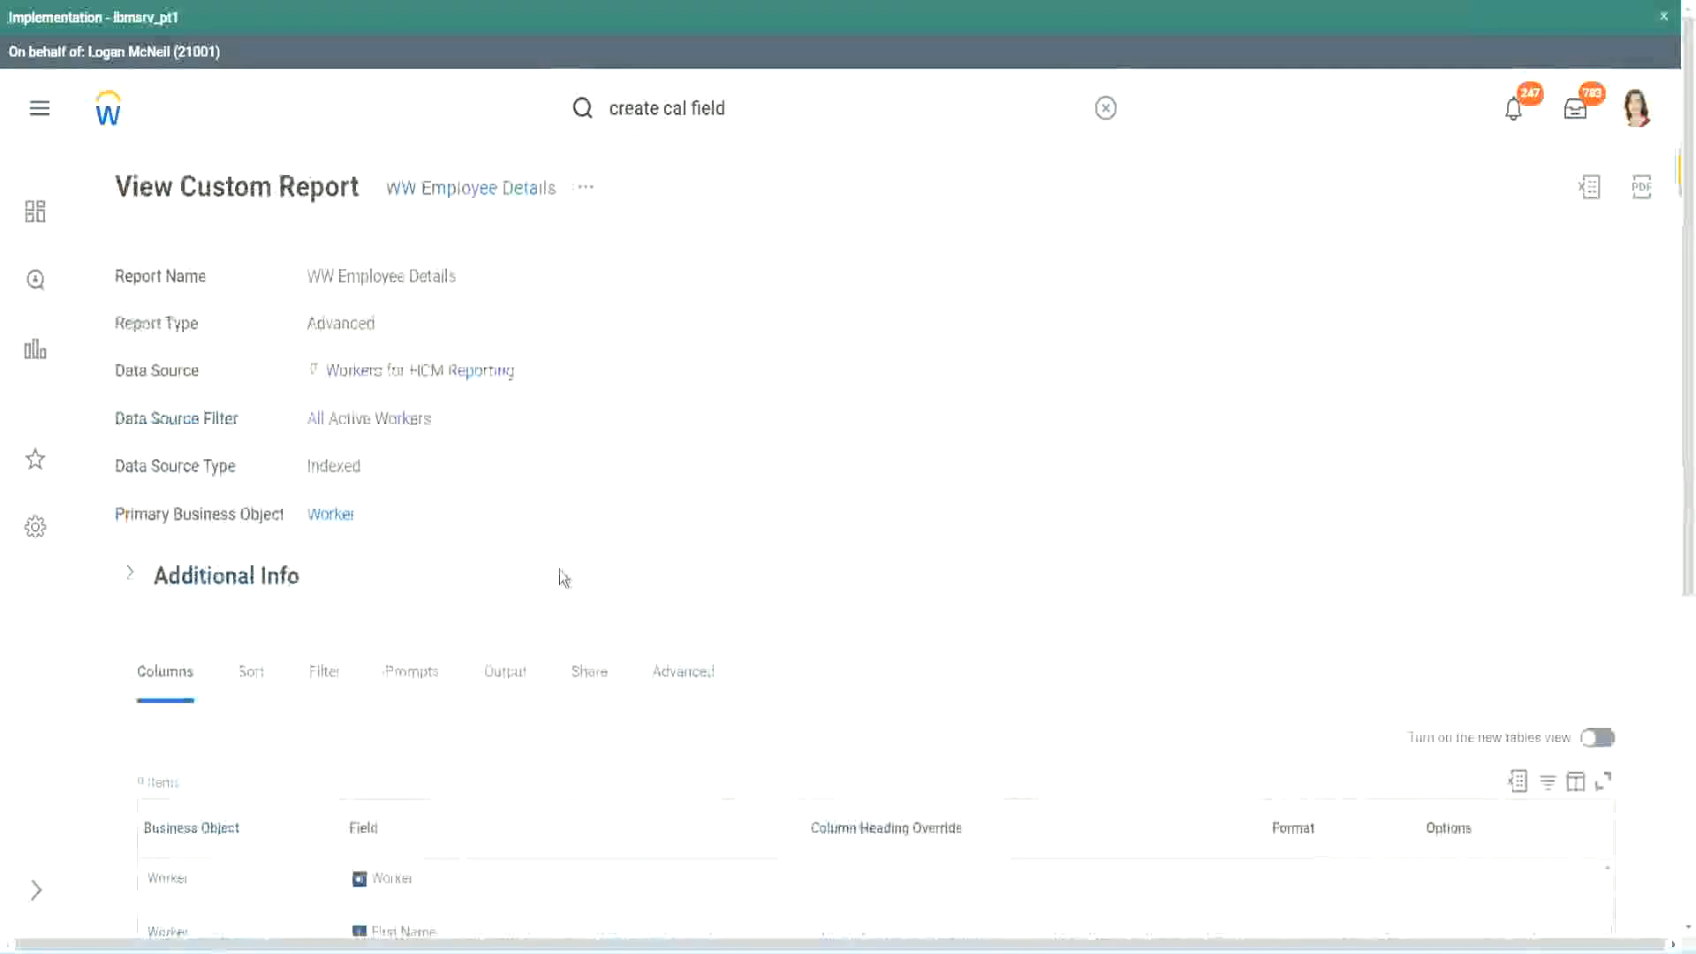
Step: Copy the name of "CF-WW-Convert Text To Number-Number of Years from Length of Service" from the WW Employee Details report and use it as the source field
scroll(559, 633, down, 5)
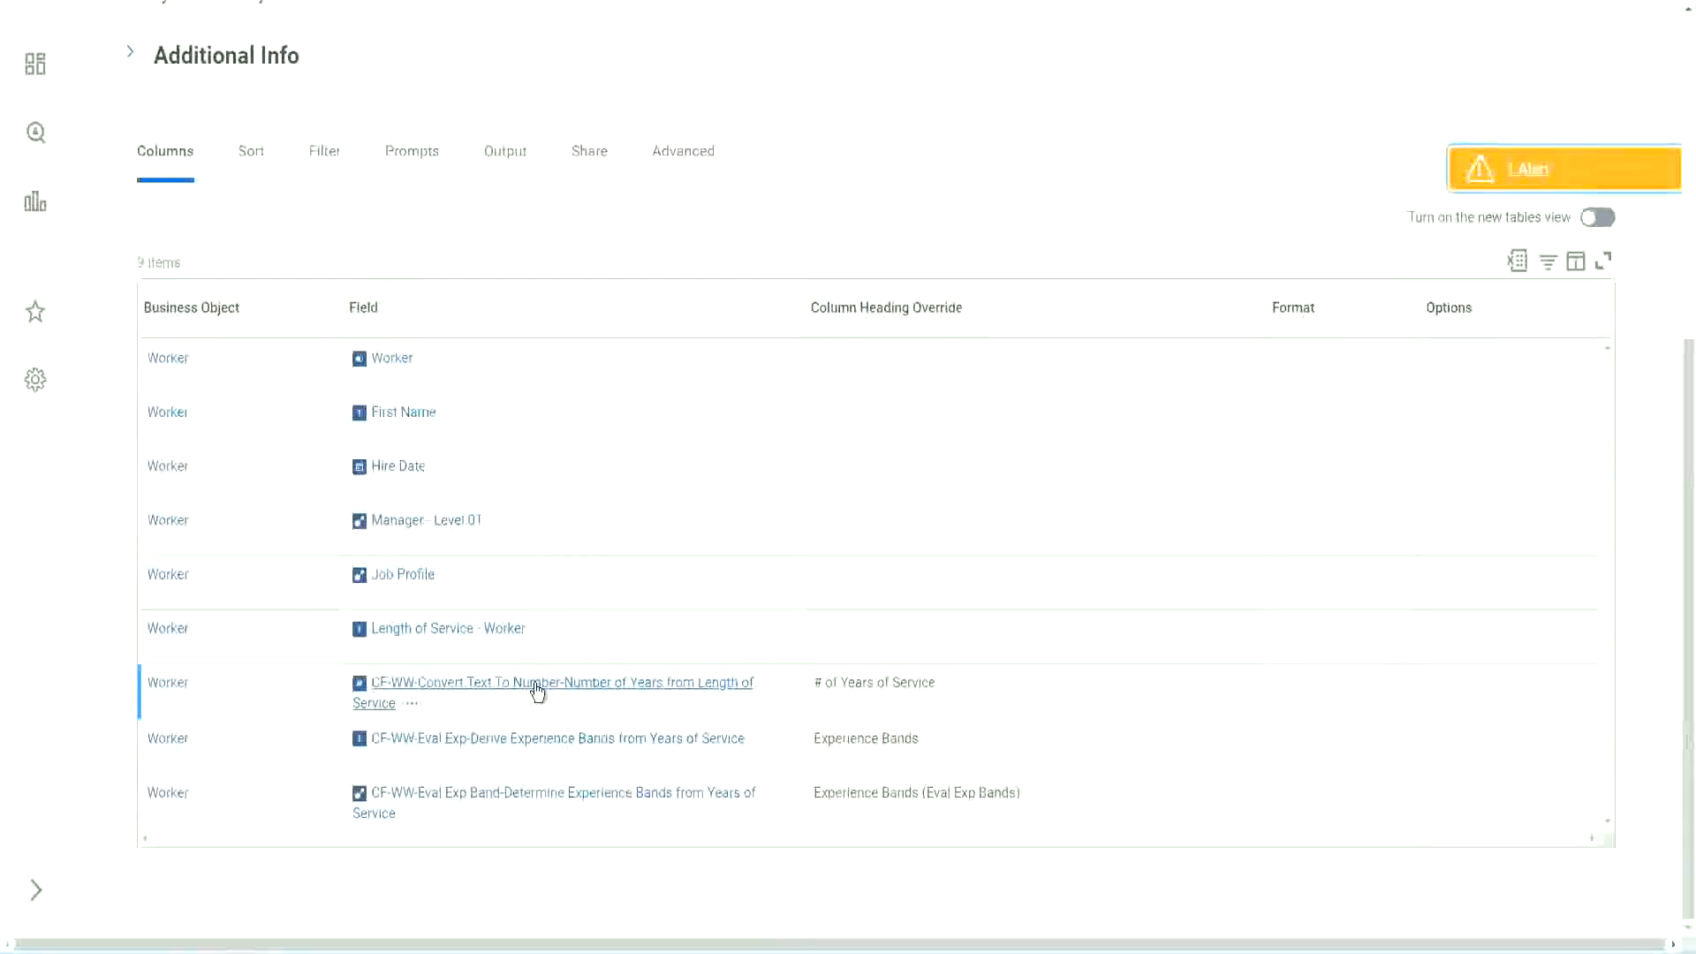
right_click(534, 689)
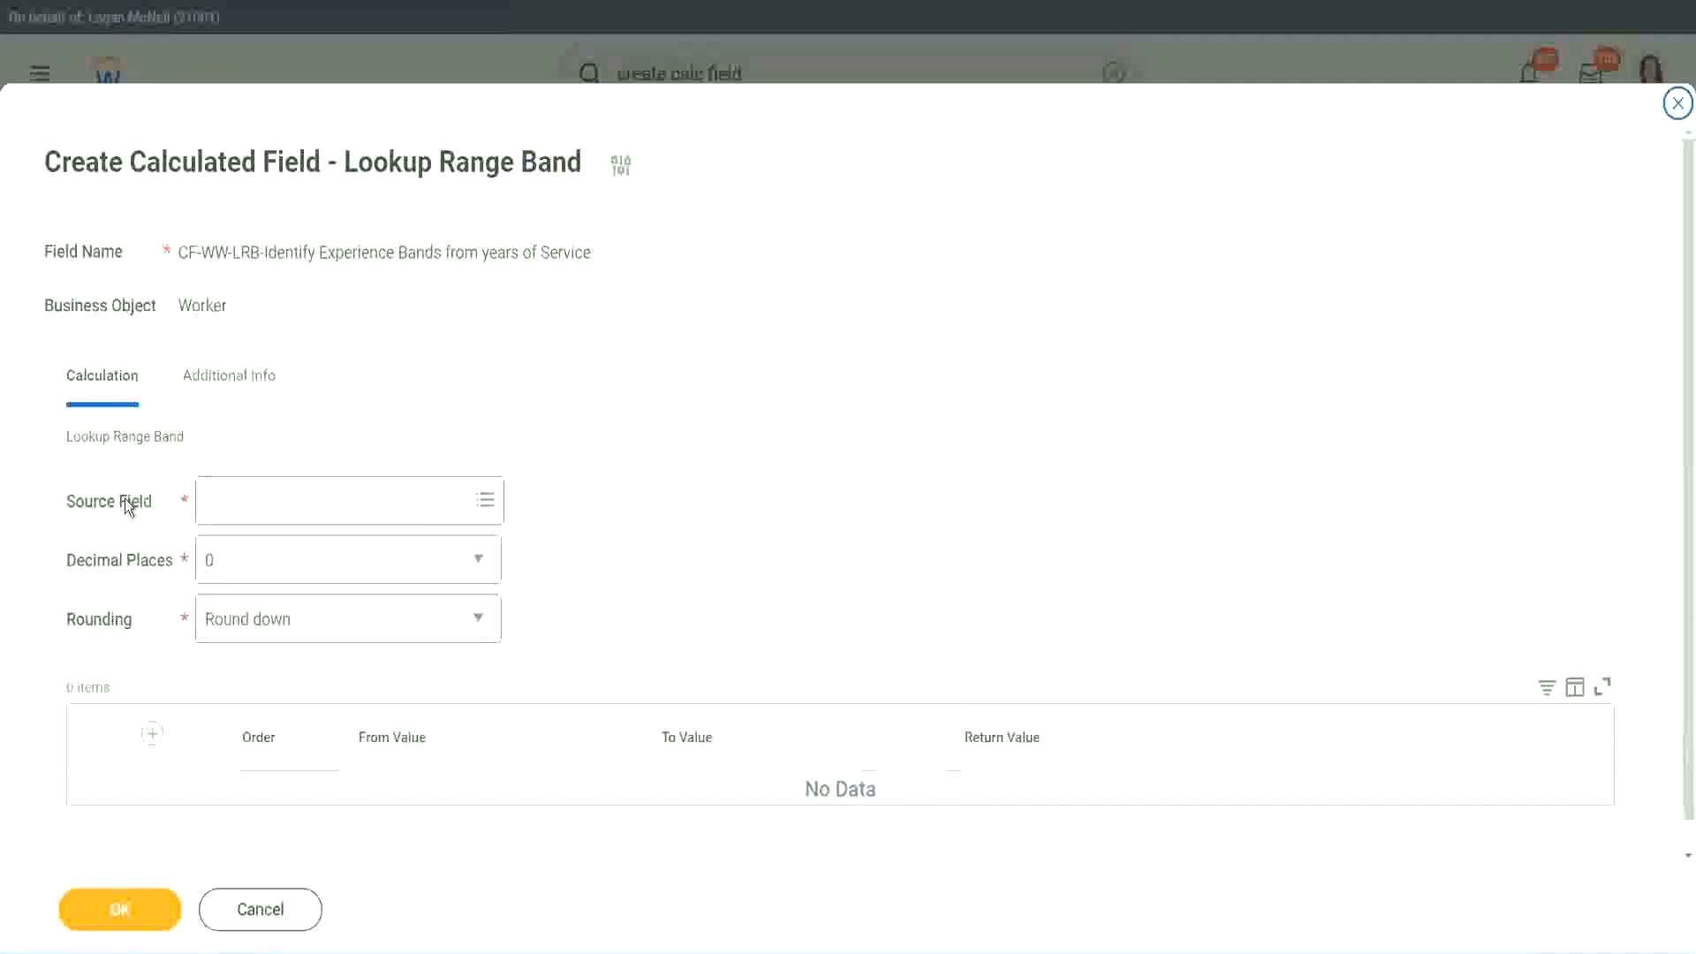
click(264, 500)
key(Return)
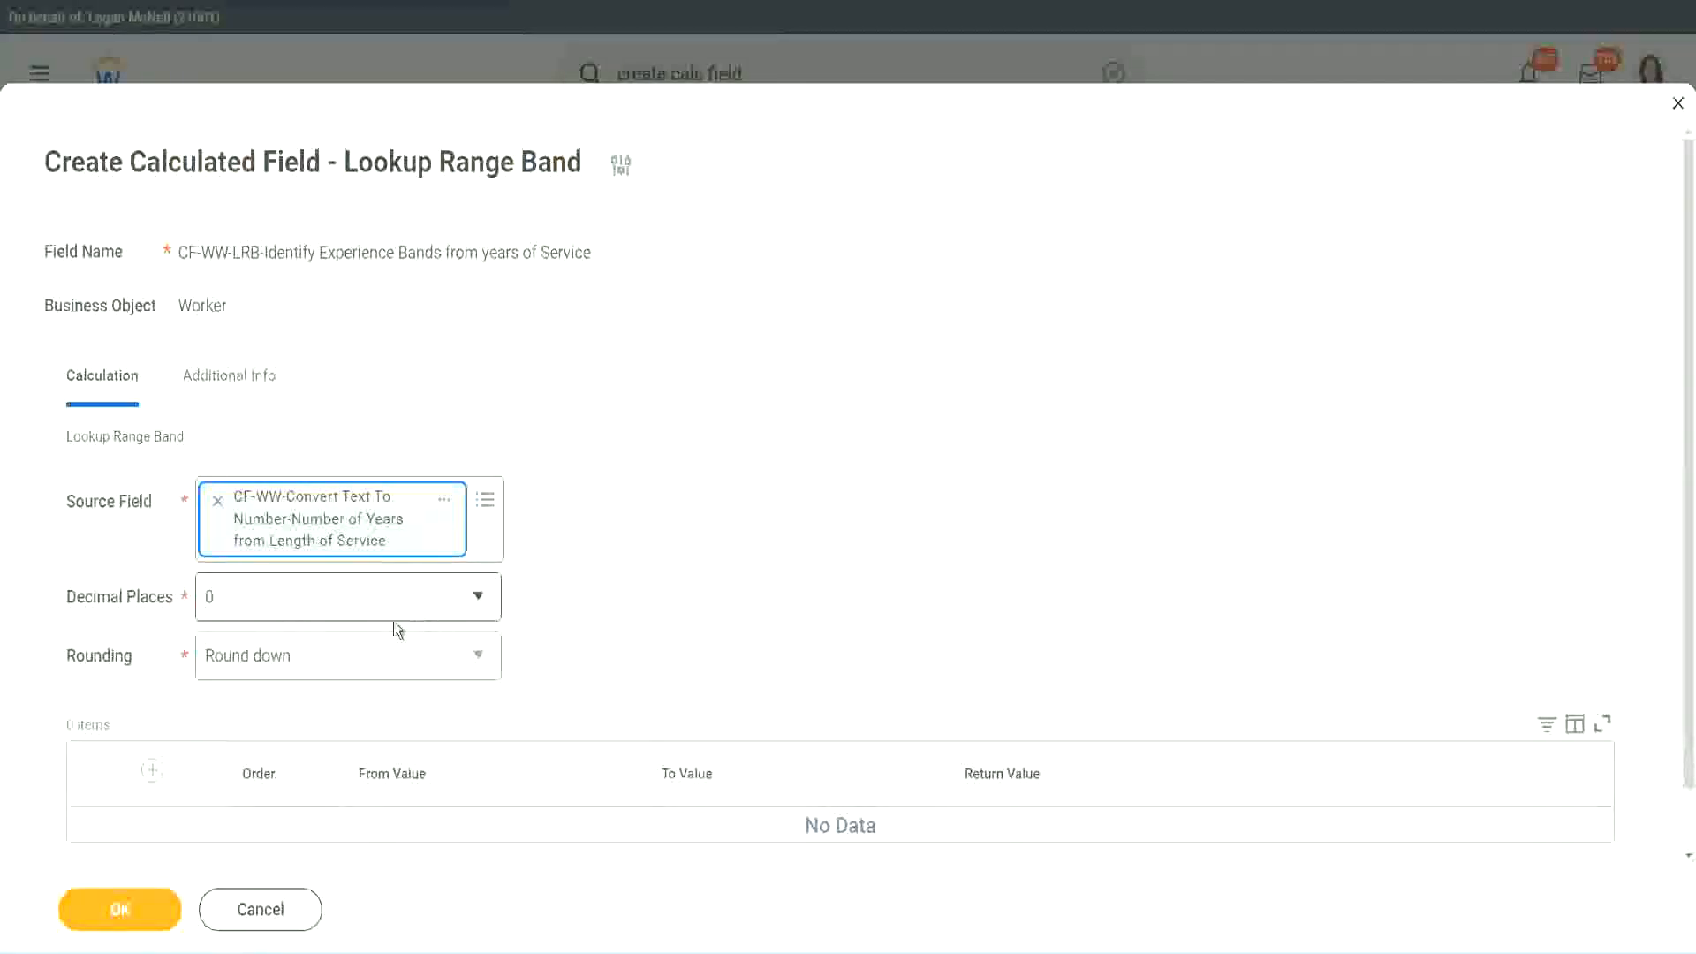
Step: Choose 0 decimal places and set the rounding method to Round for the range band lookup
click(331, 606)
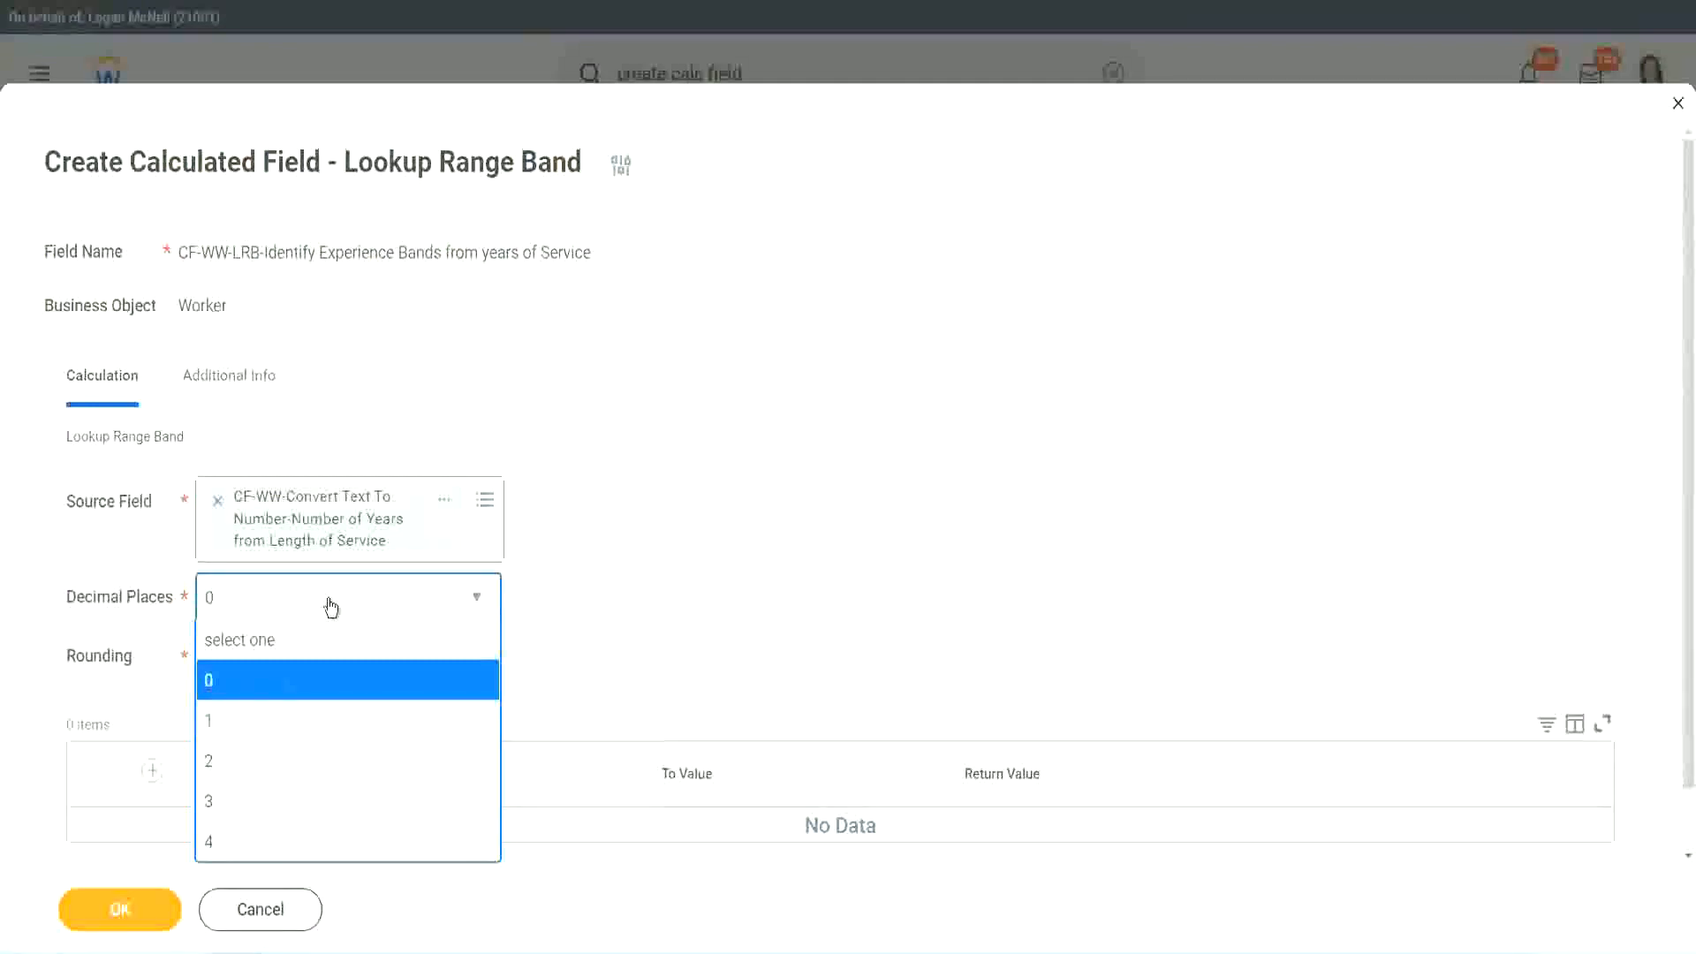
click(214, 689)
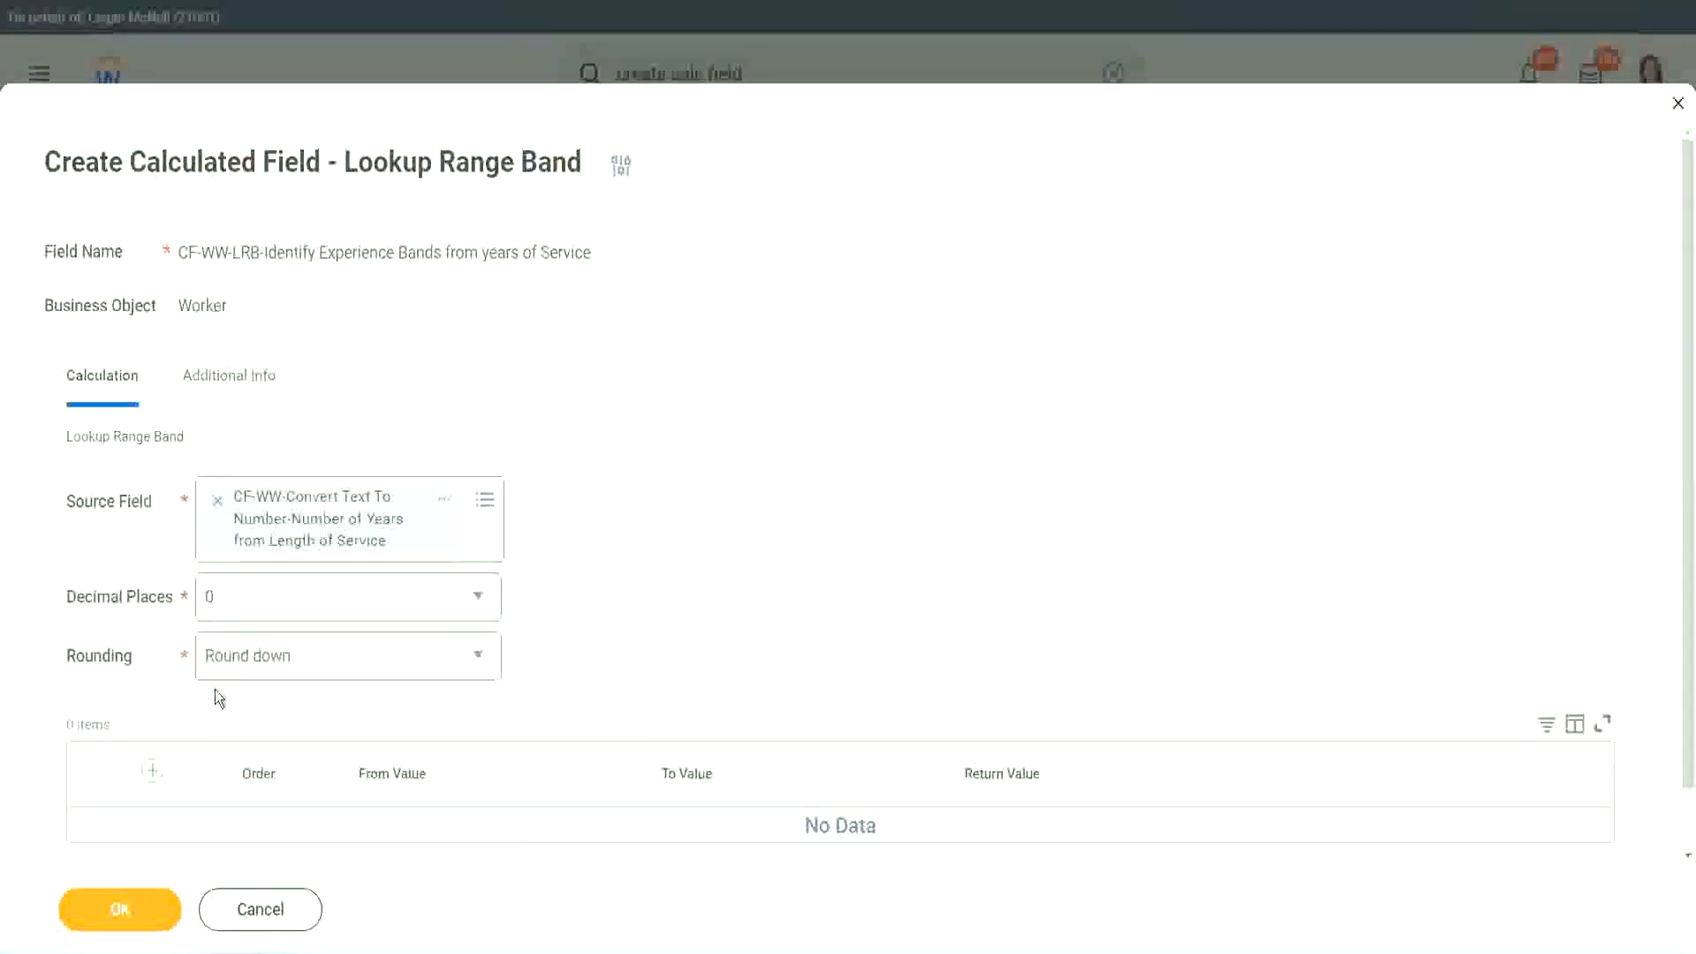
click(272, 662)
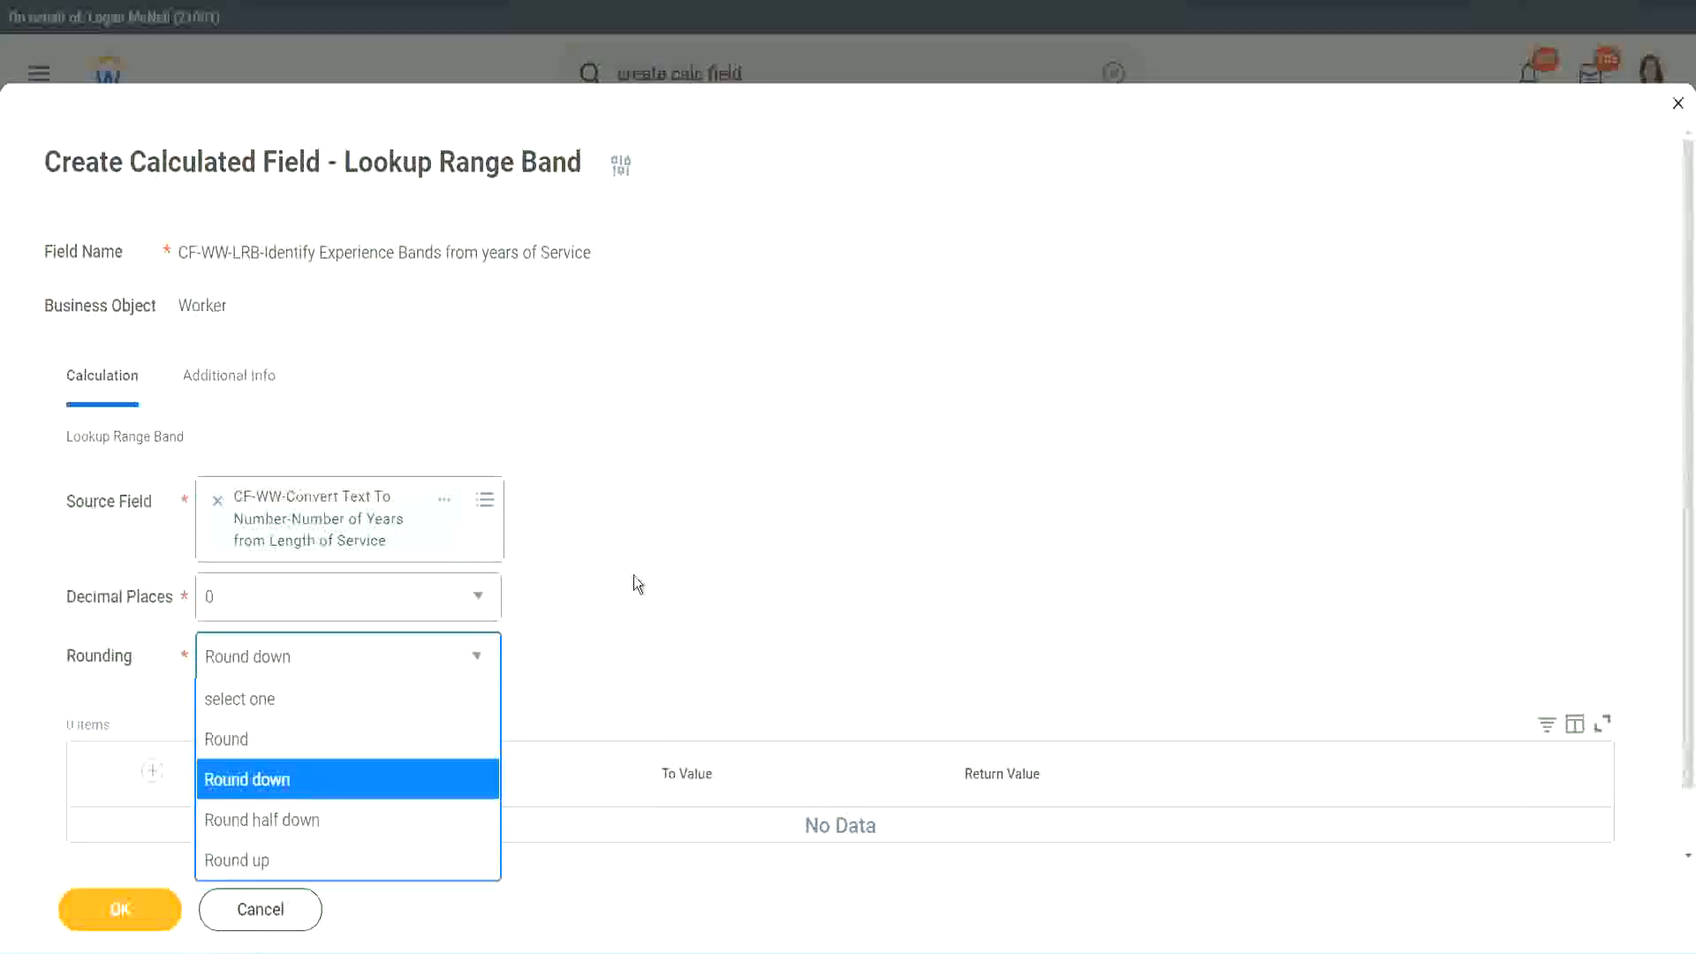
click(596, 650)
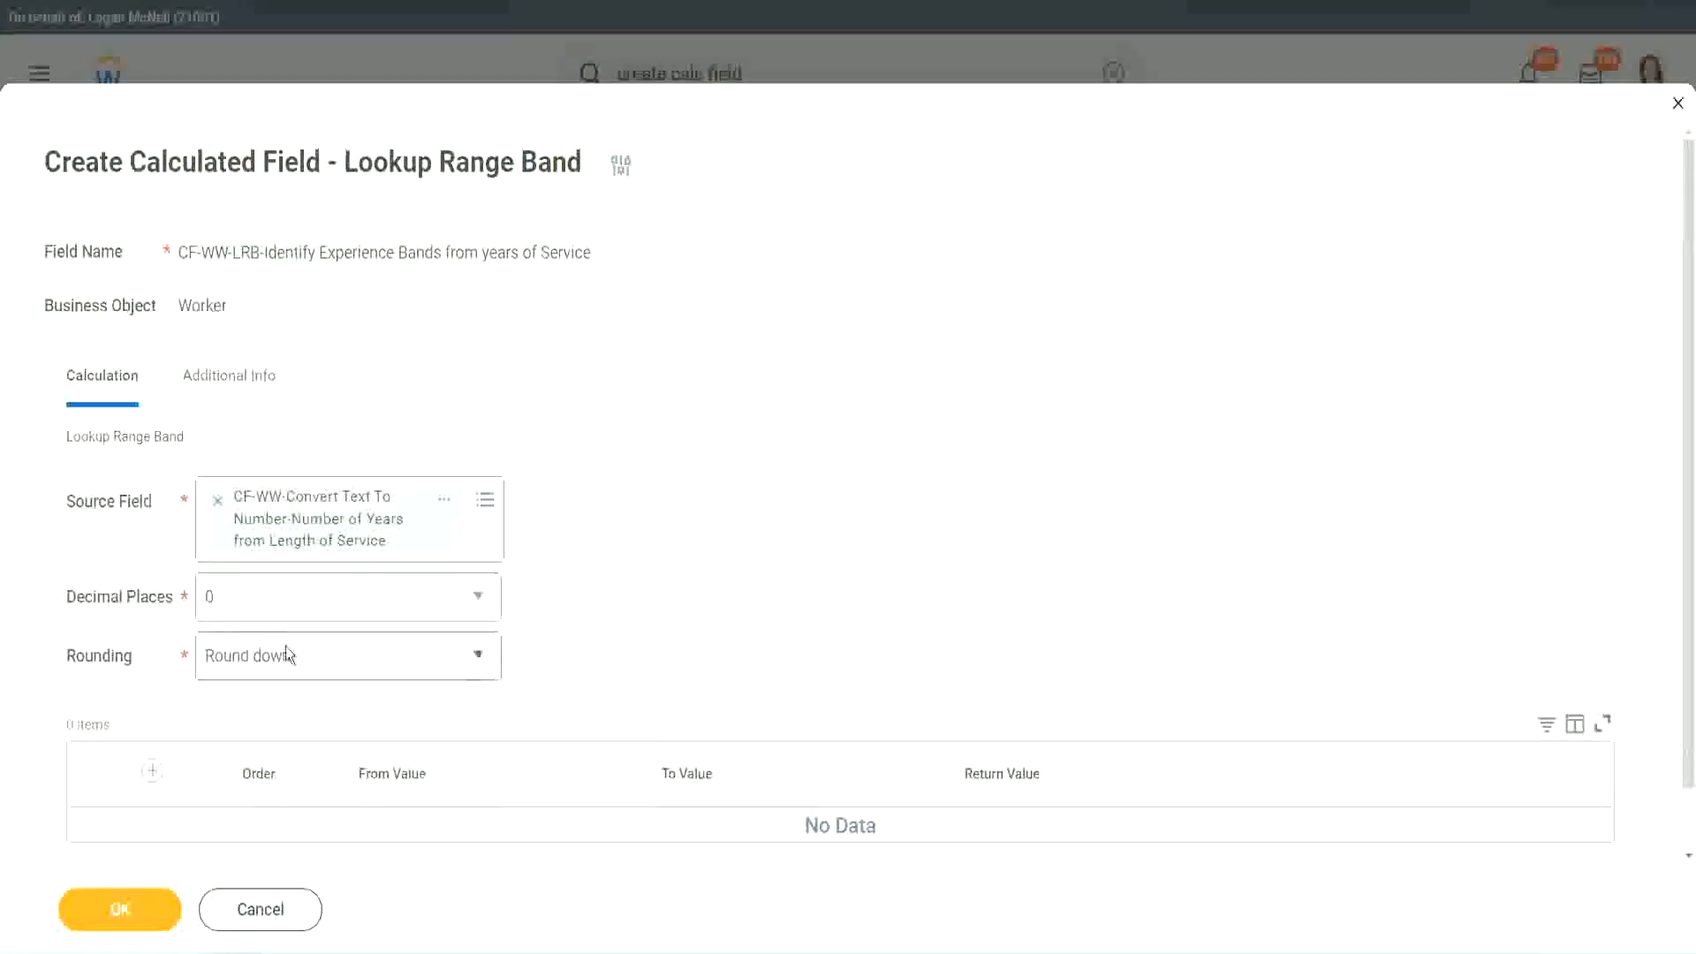
click(284, 672)
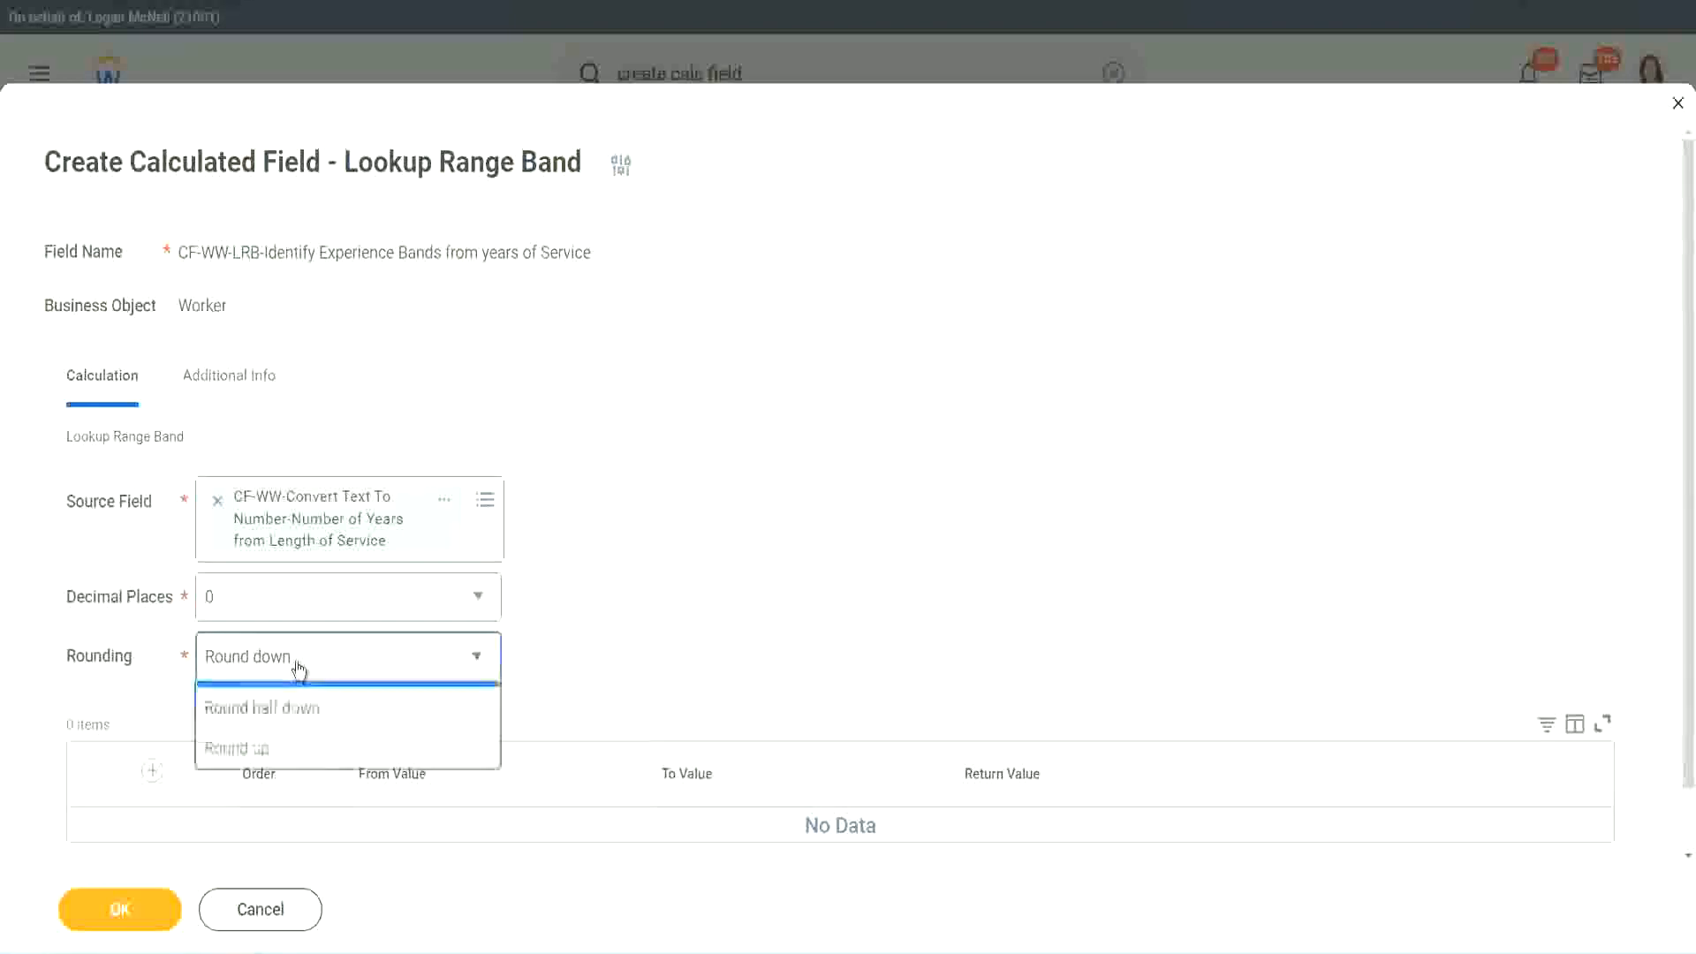
click(281, 740)
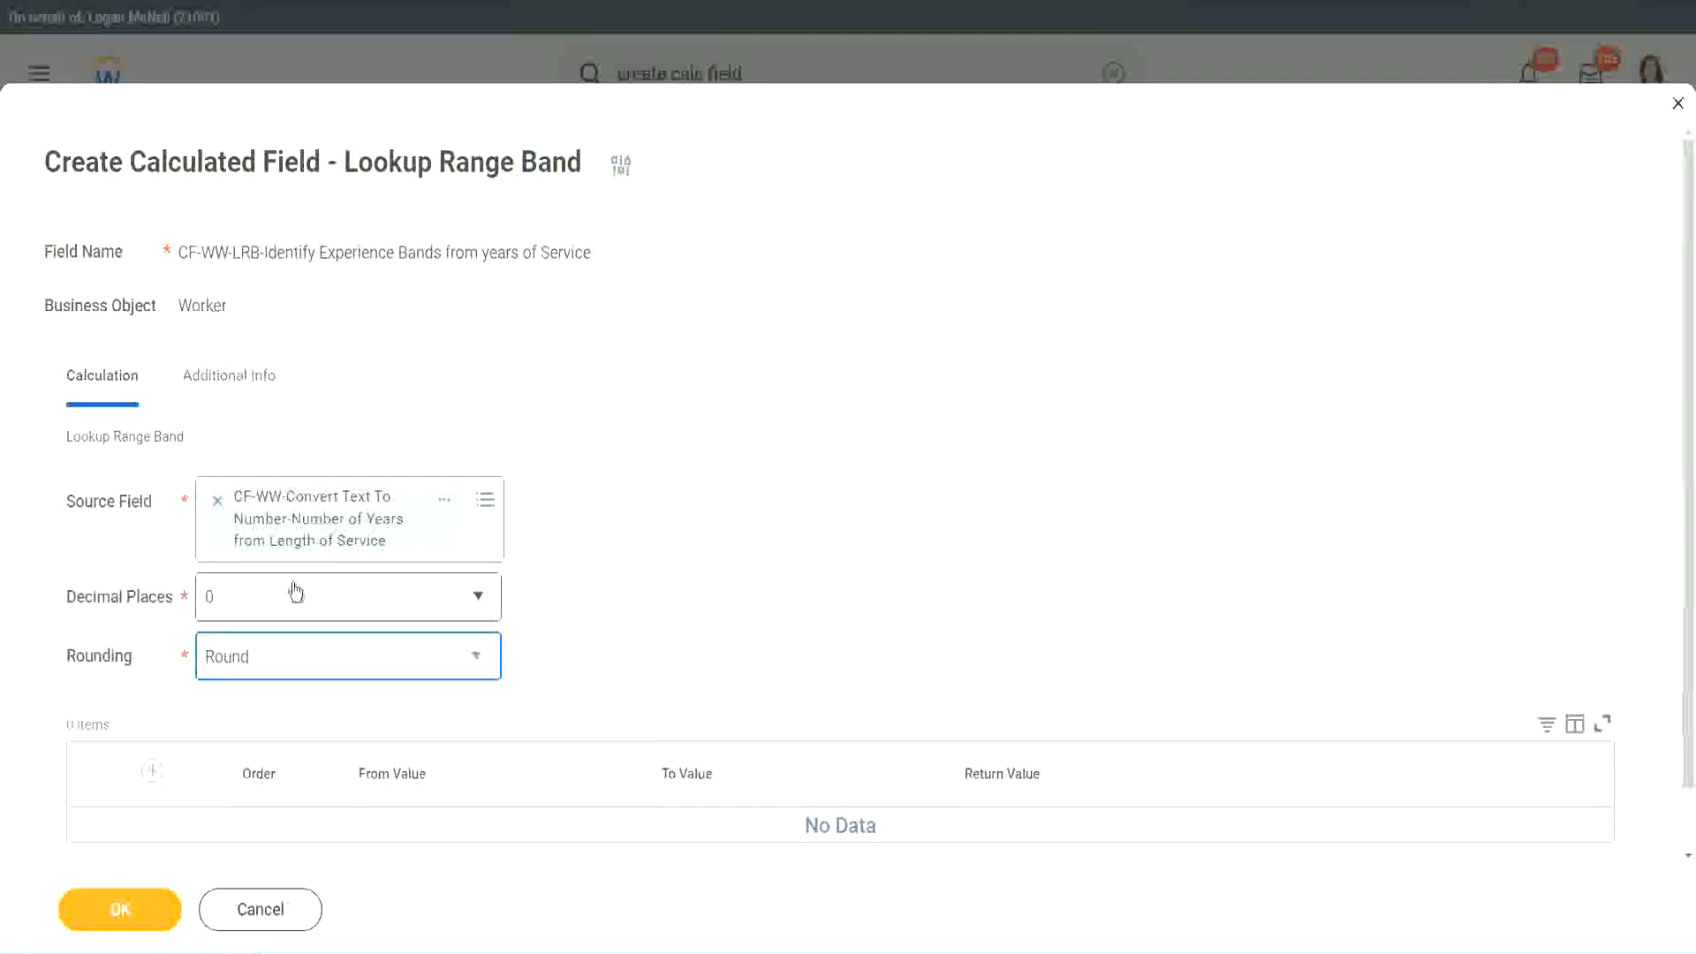
Step: Add the first range band from 0 to 7 with the return value "Amateur"
click(154, 772)
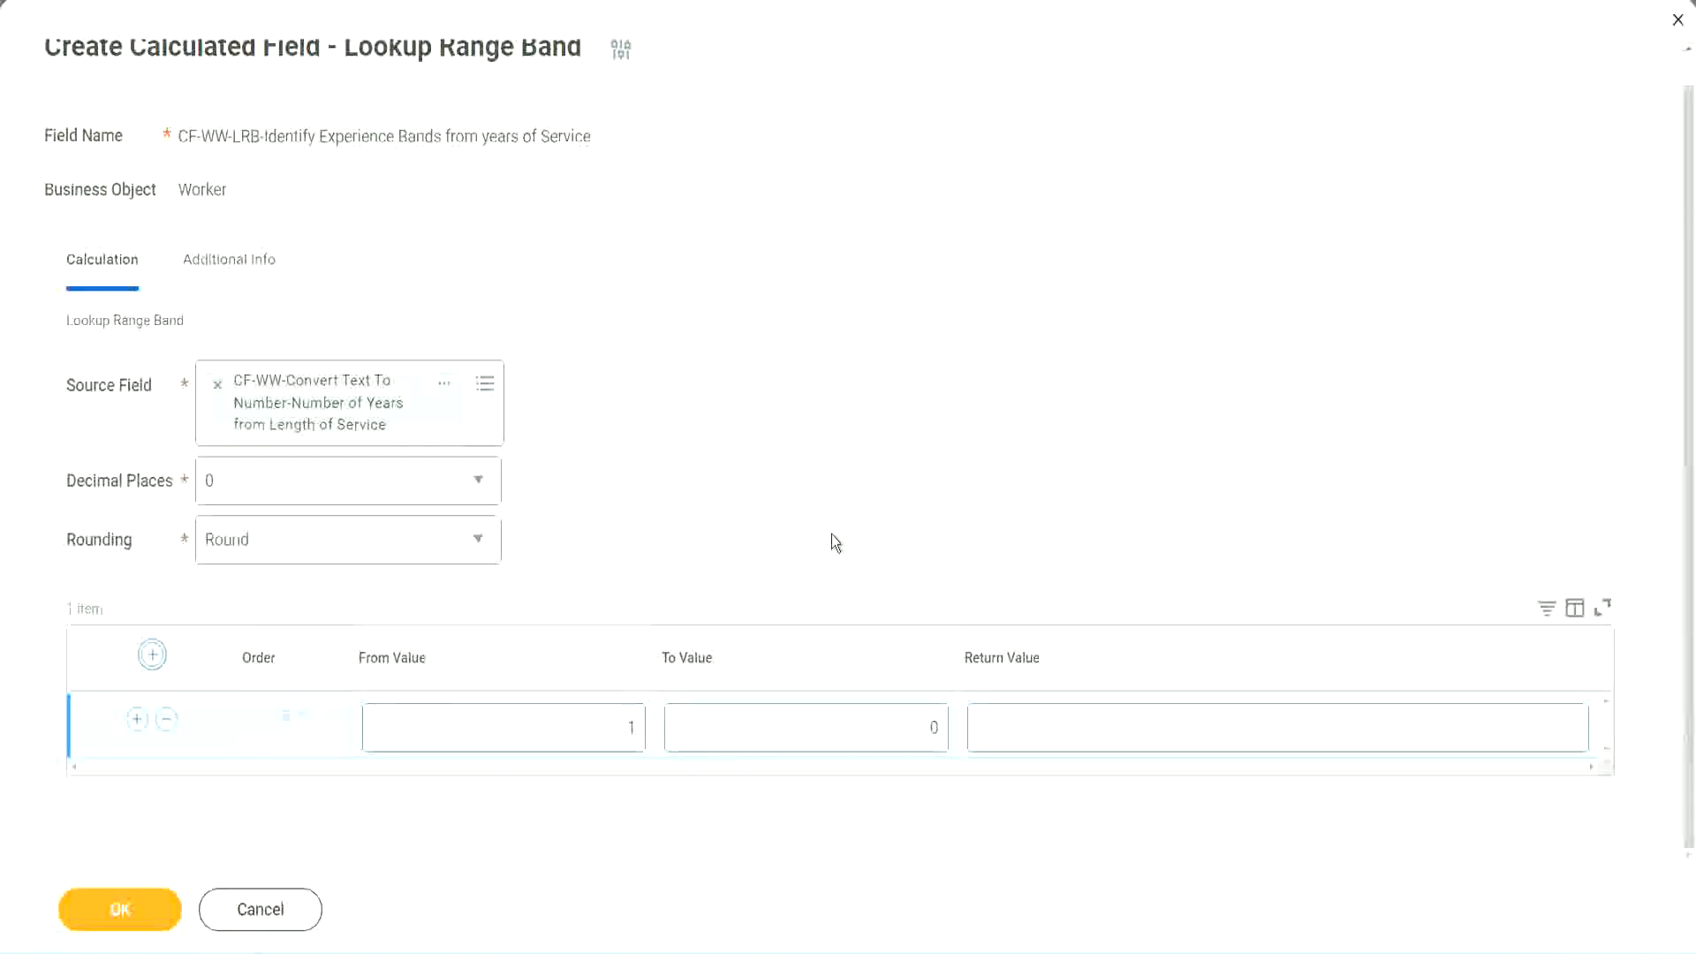
click(618, 733)
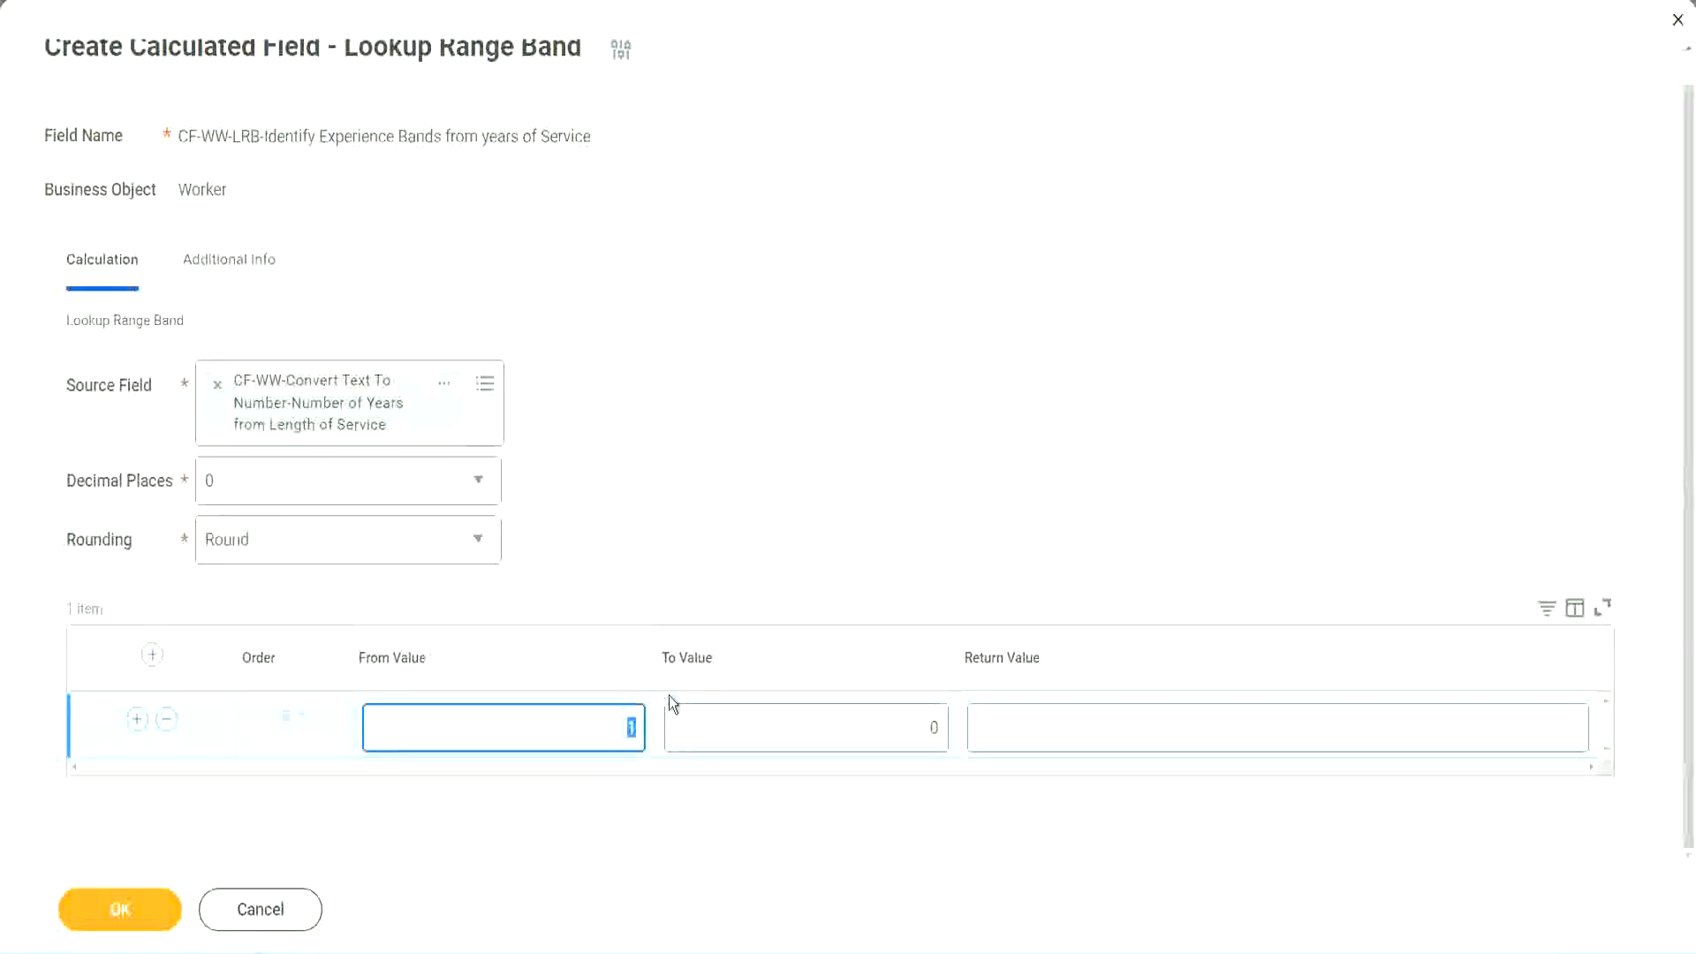
text(0)
key(Tab)
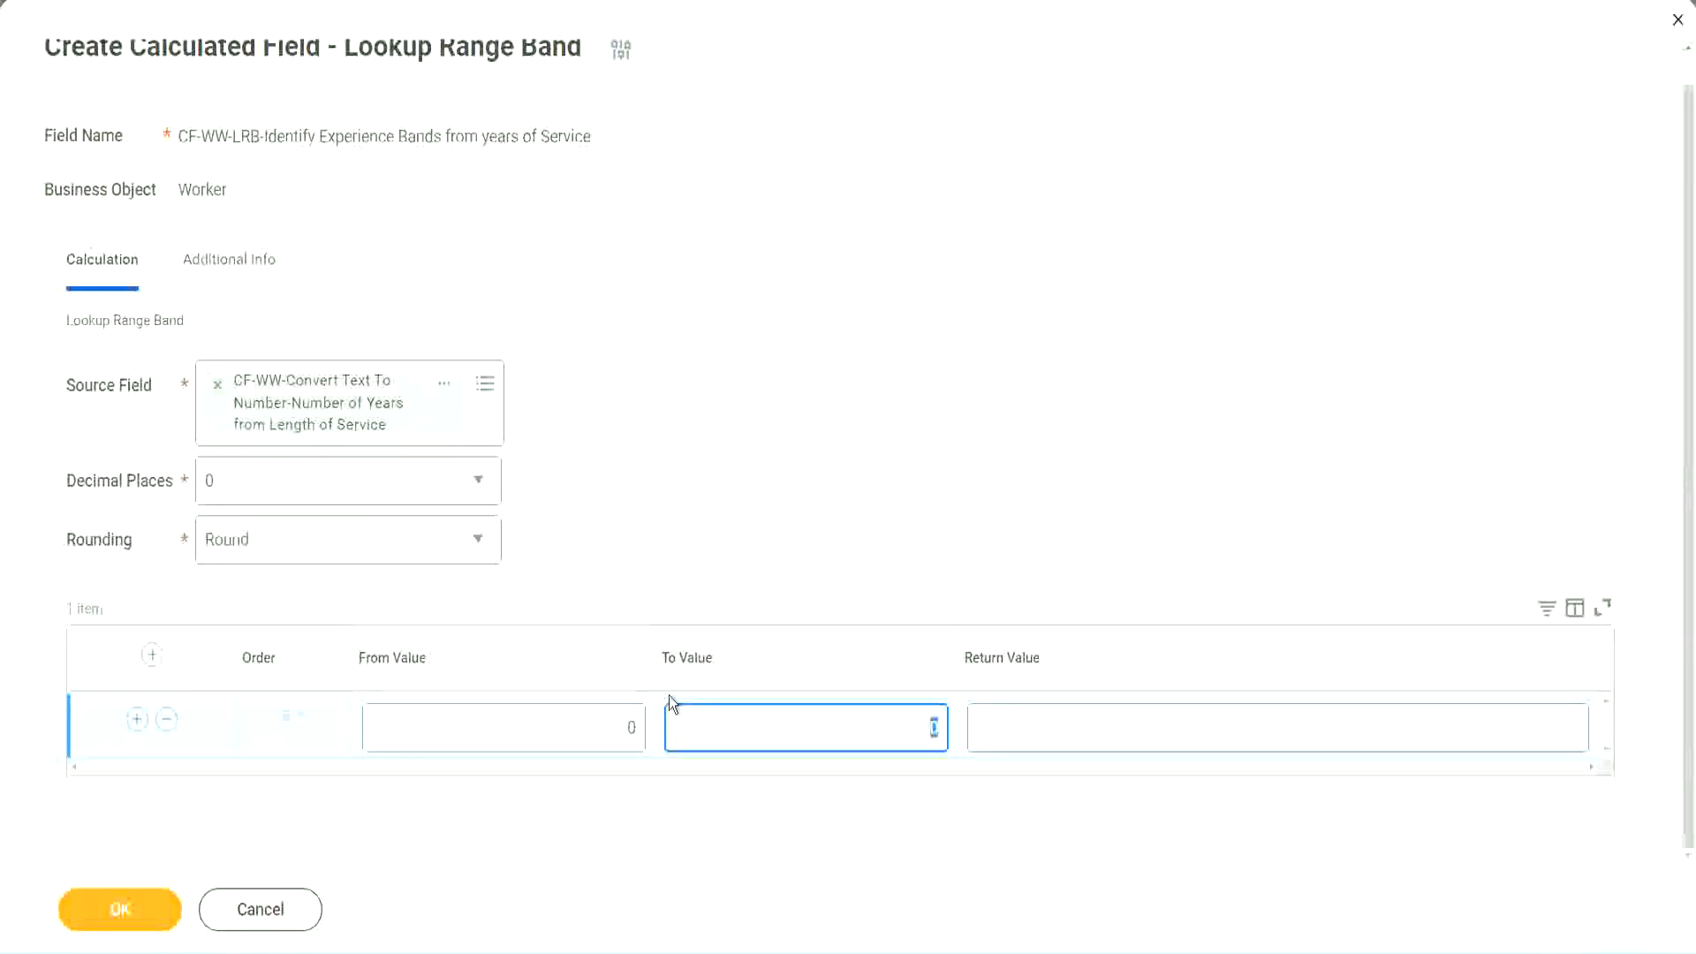
text(7)
key(Tab)
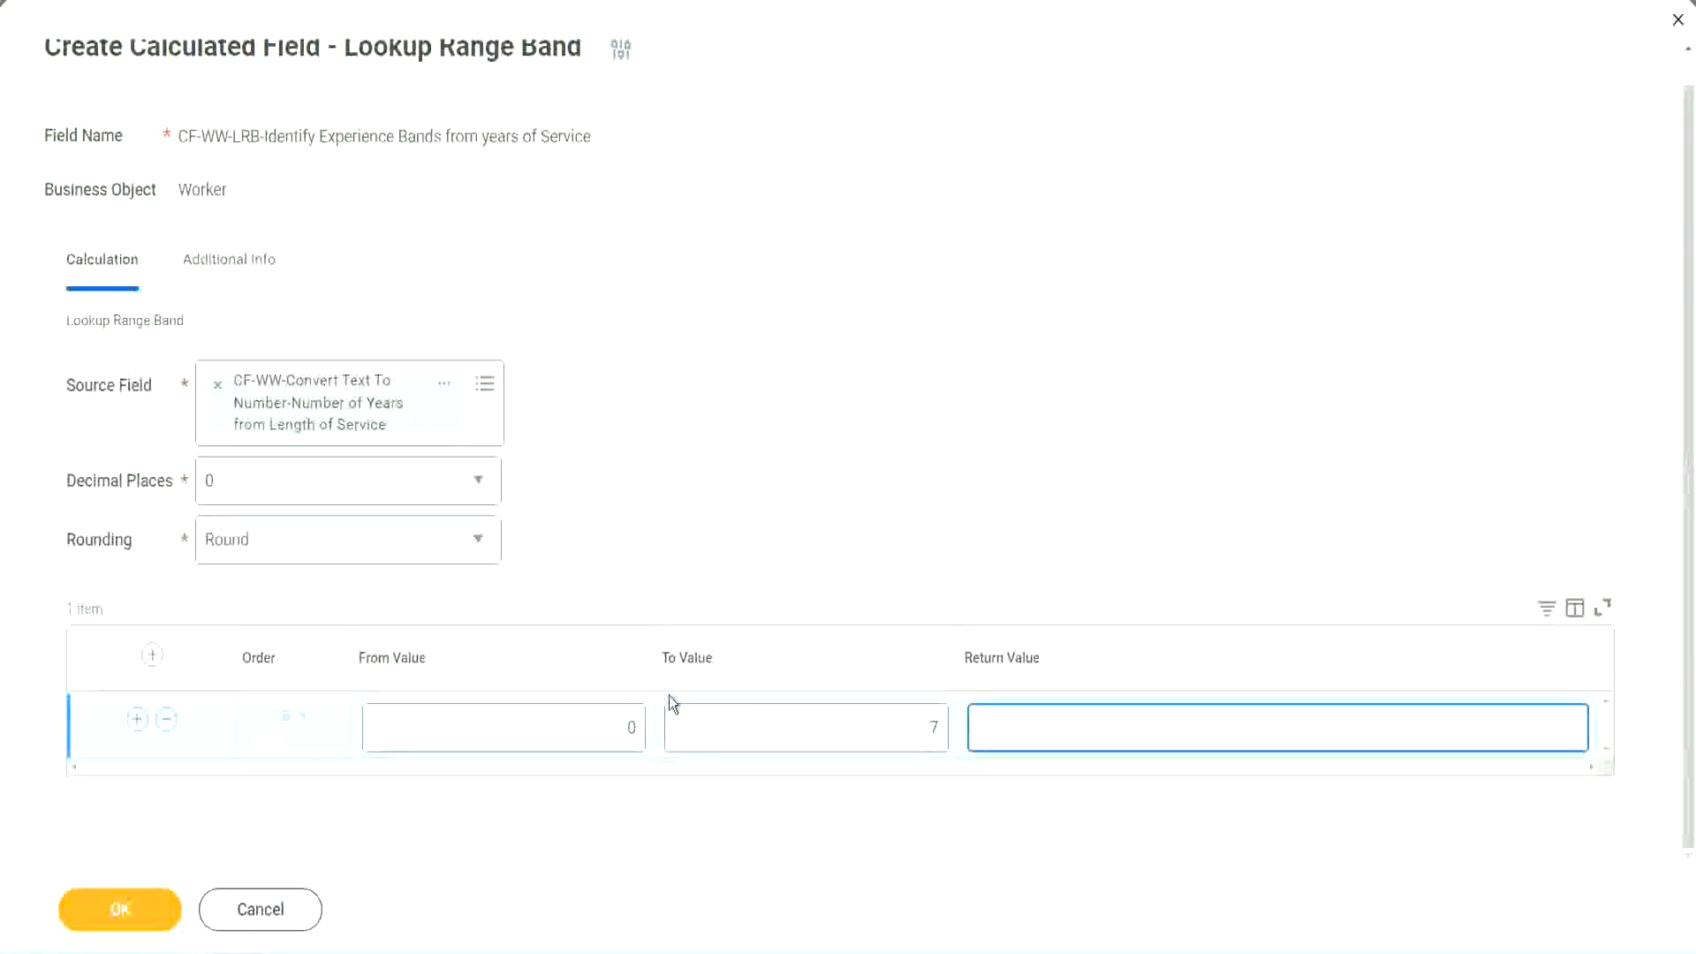
text(Amateur)
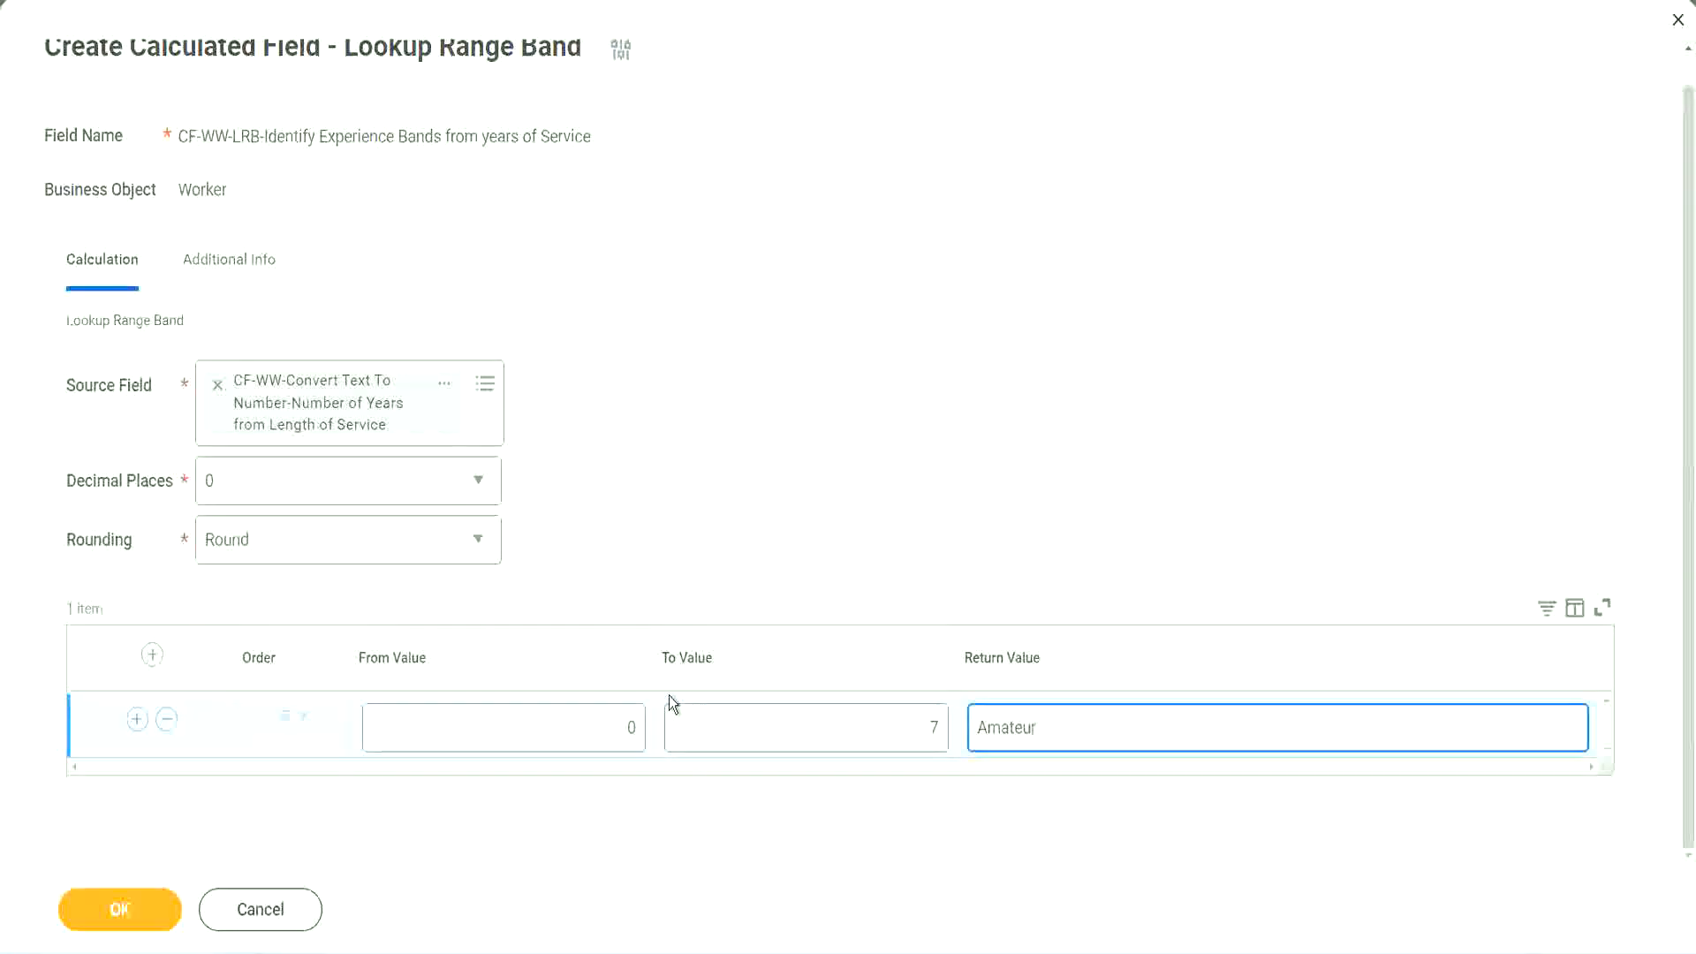
click(587, 744)
click(908, 713)
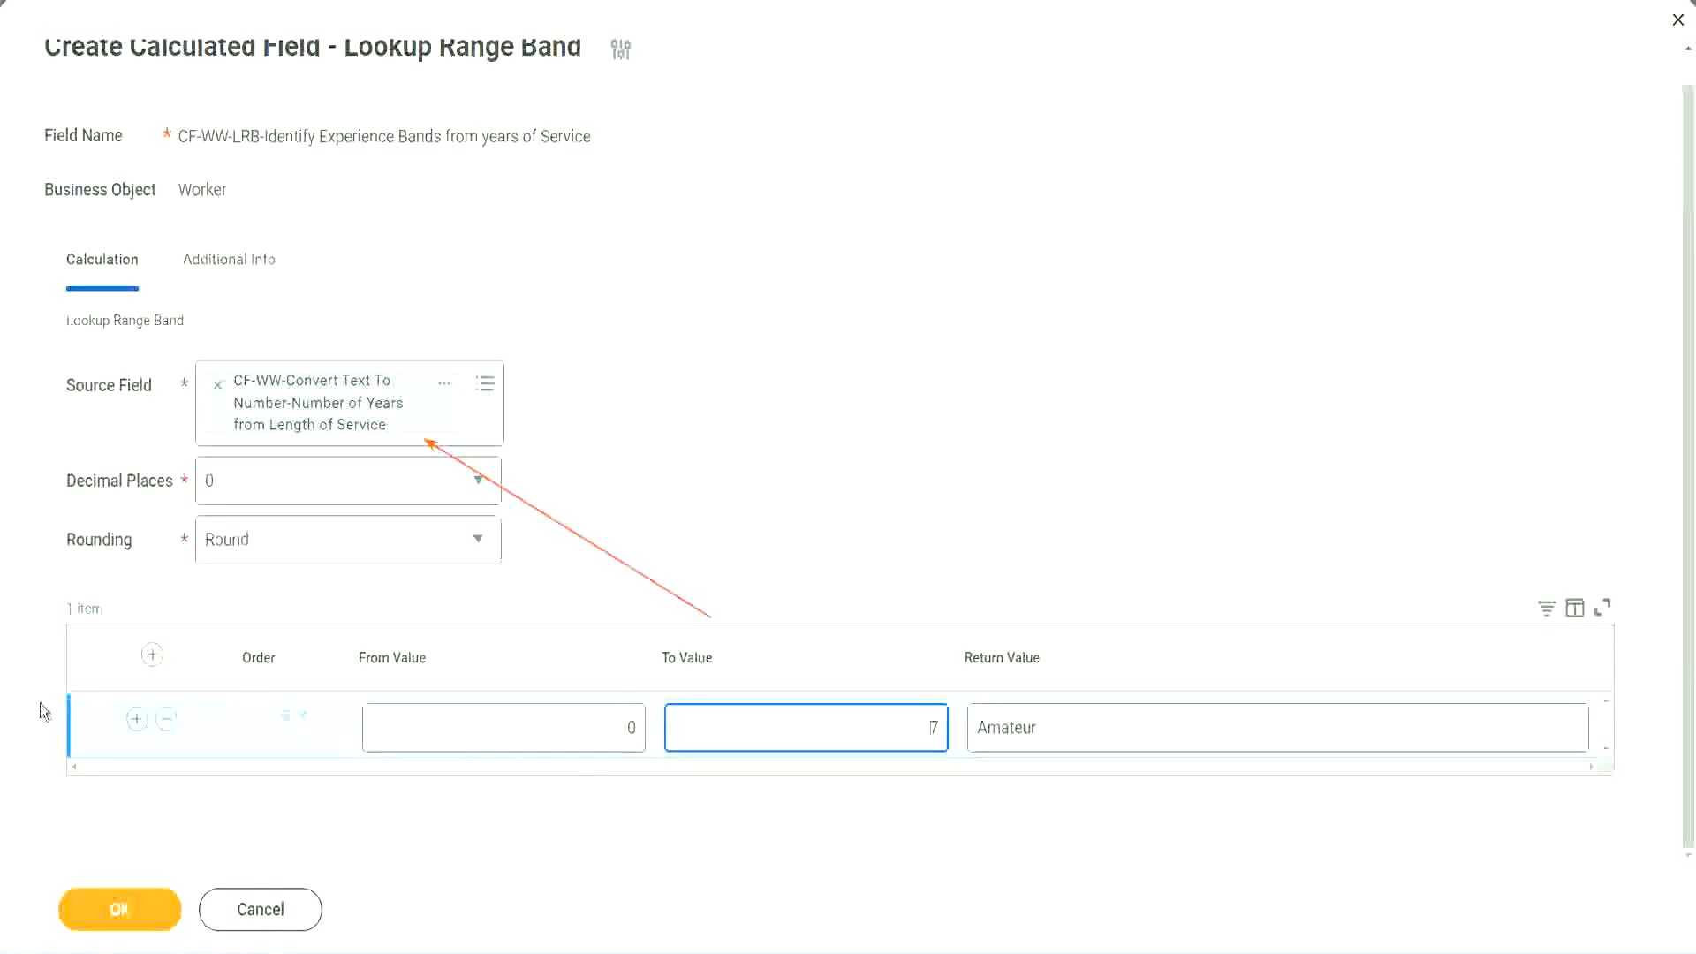
Step: Add a second range band from 8 to 15 with the return value "Experienced"
click(136, 719)
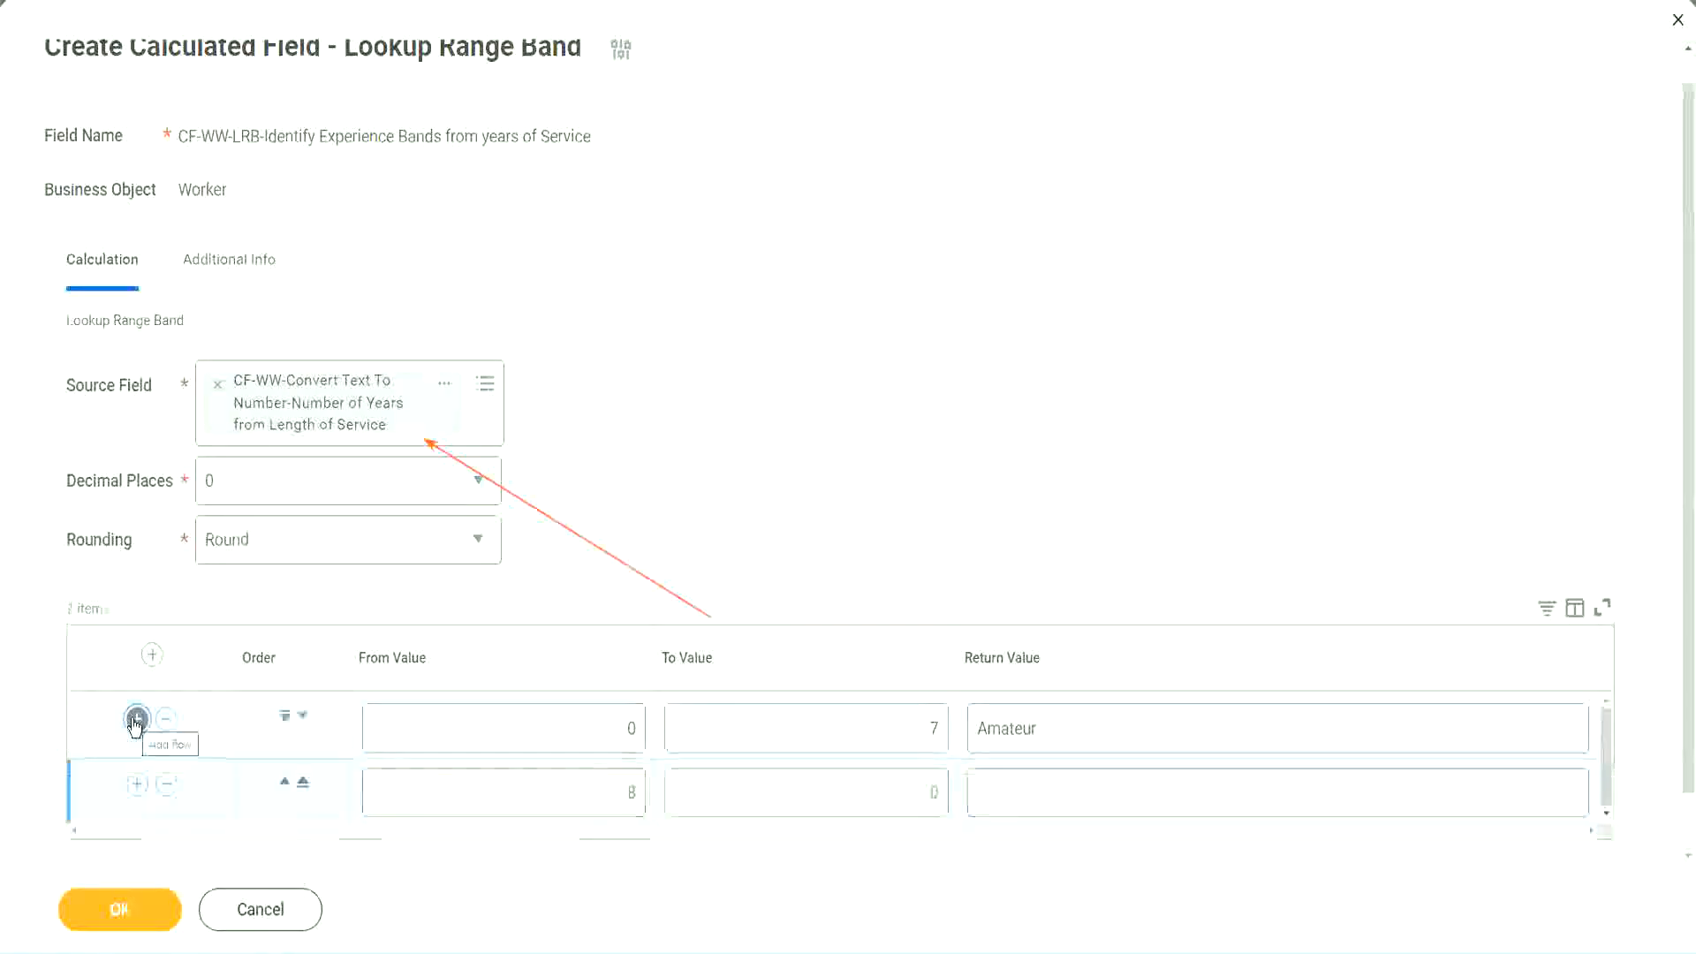
click(647, 798)
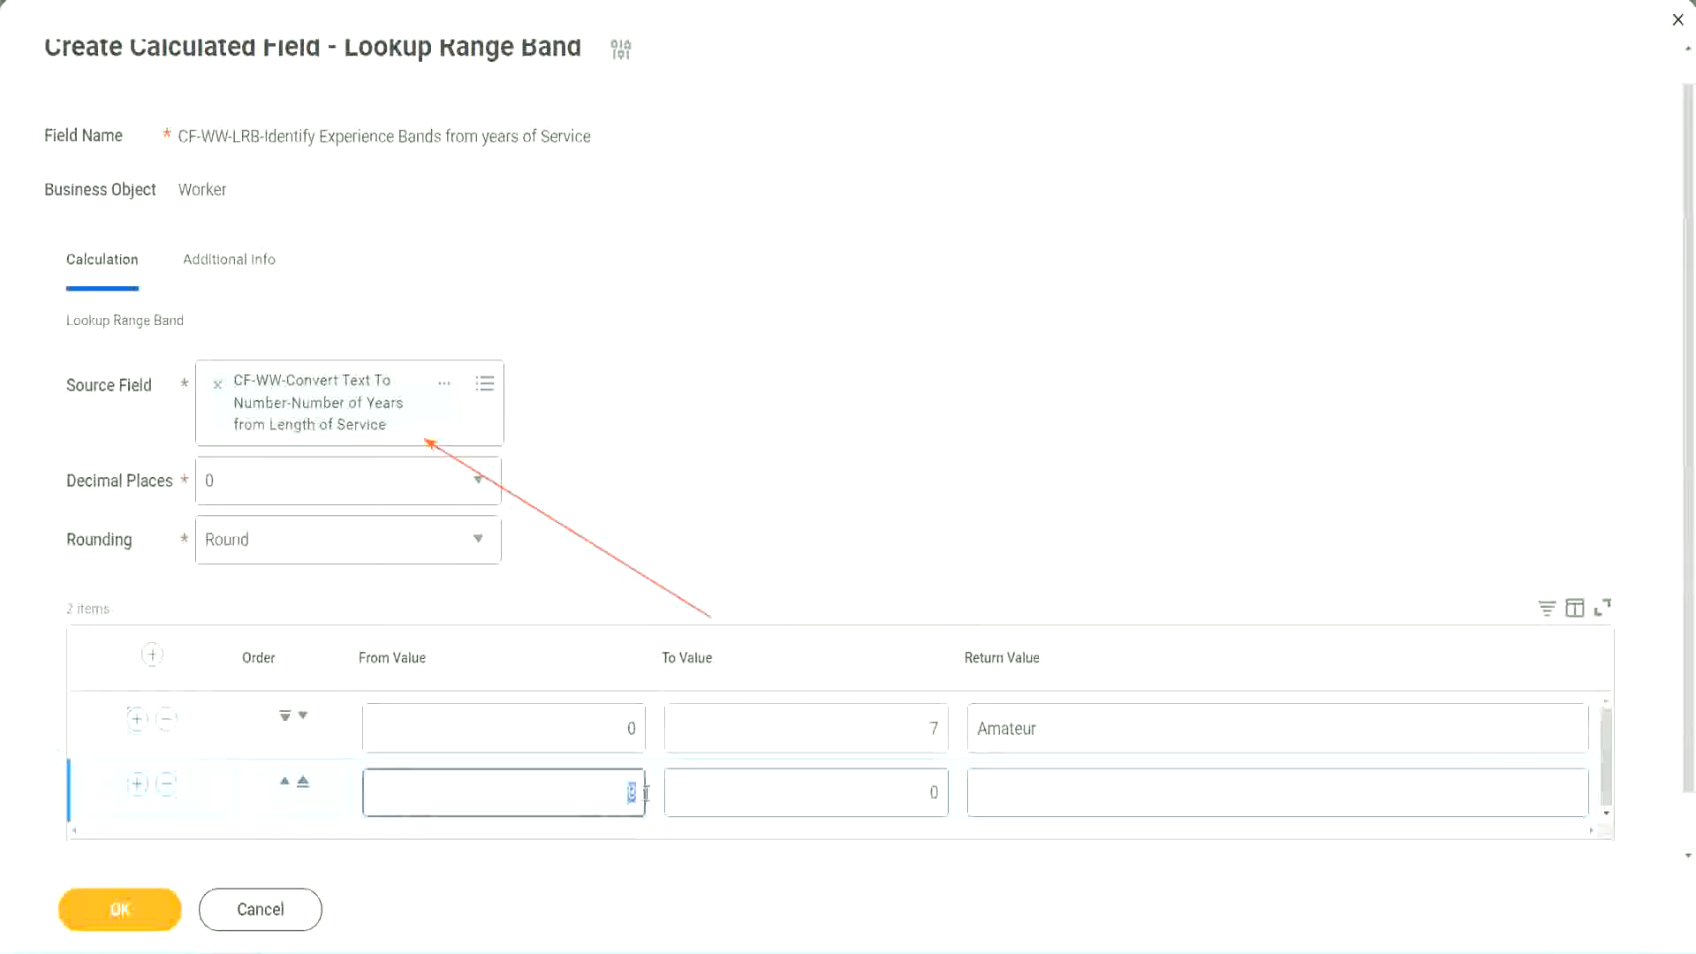
click(613, 740)
click(921, 734)
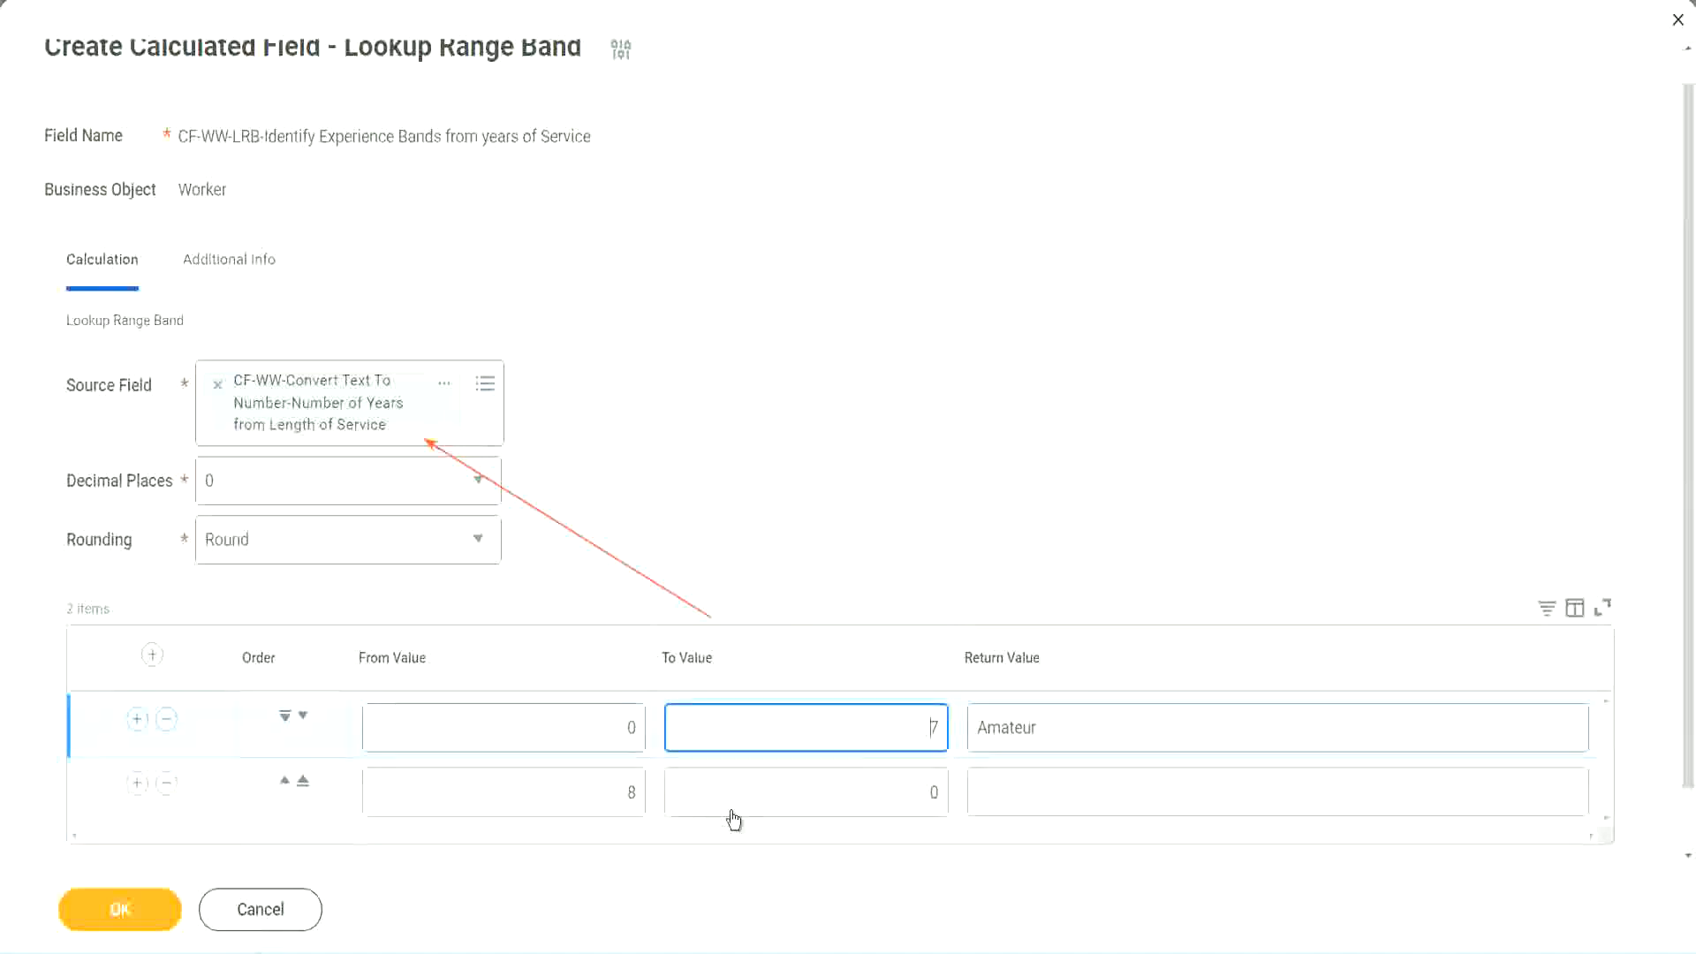
click(601, 793)
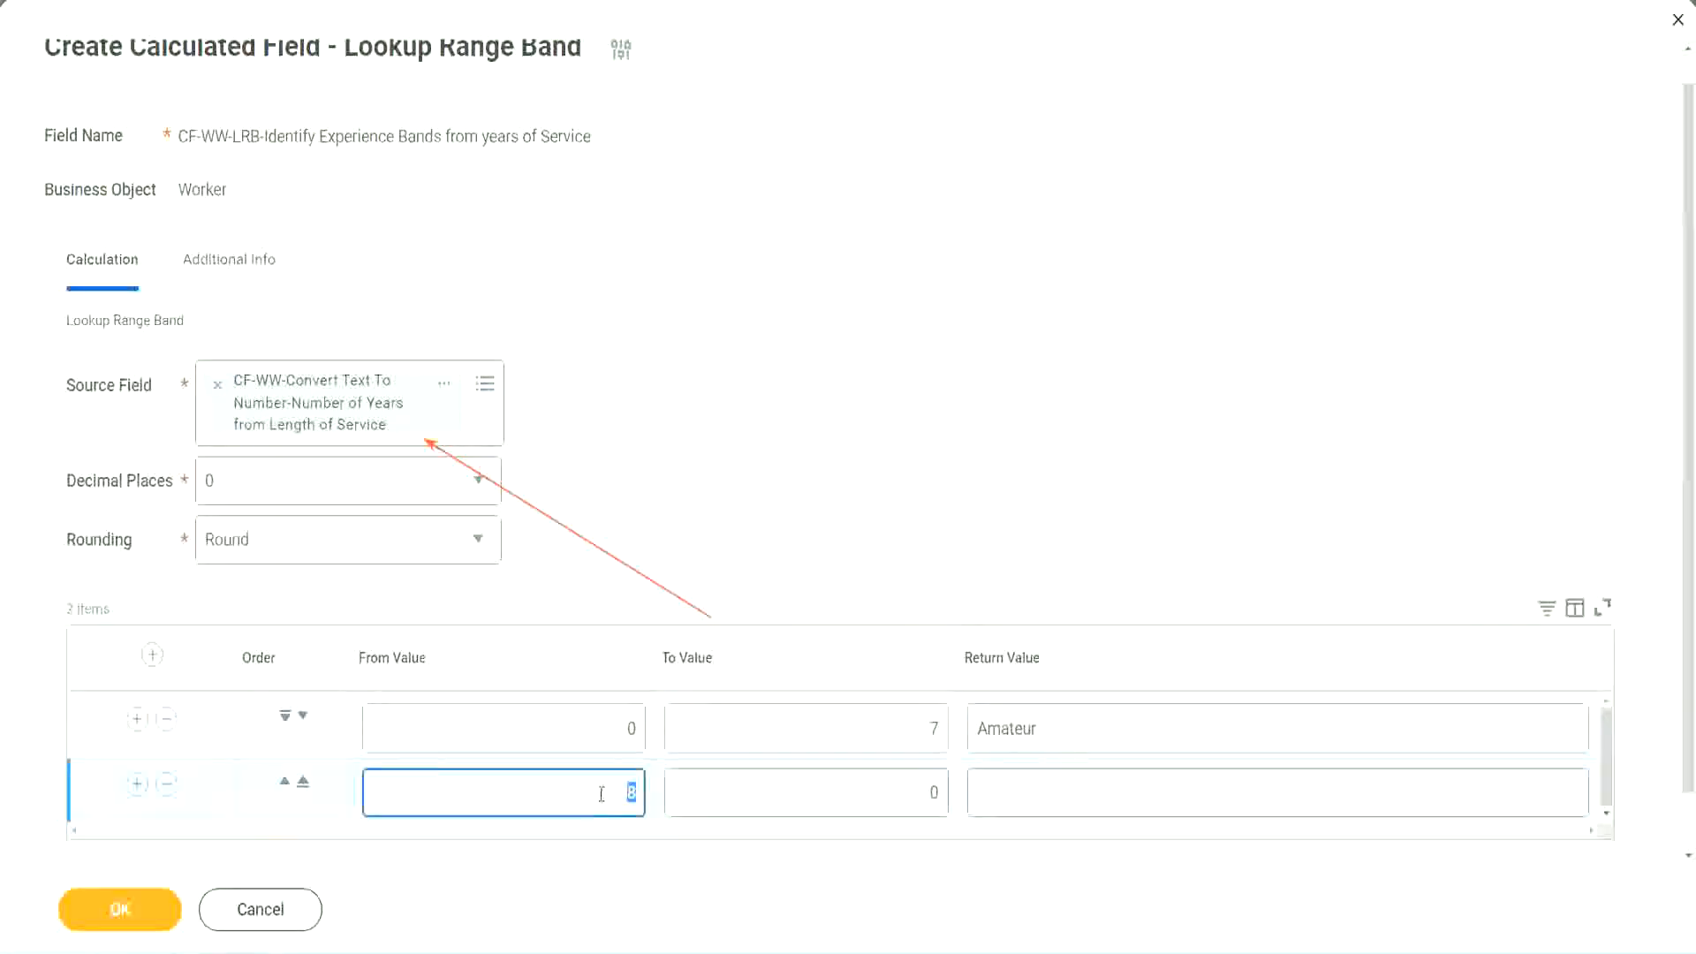
click(919, 793)
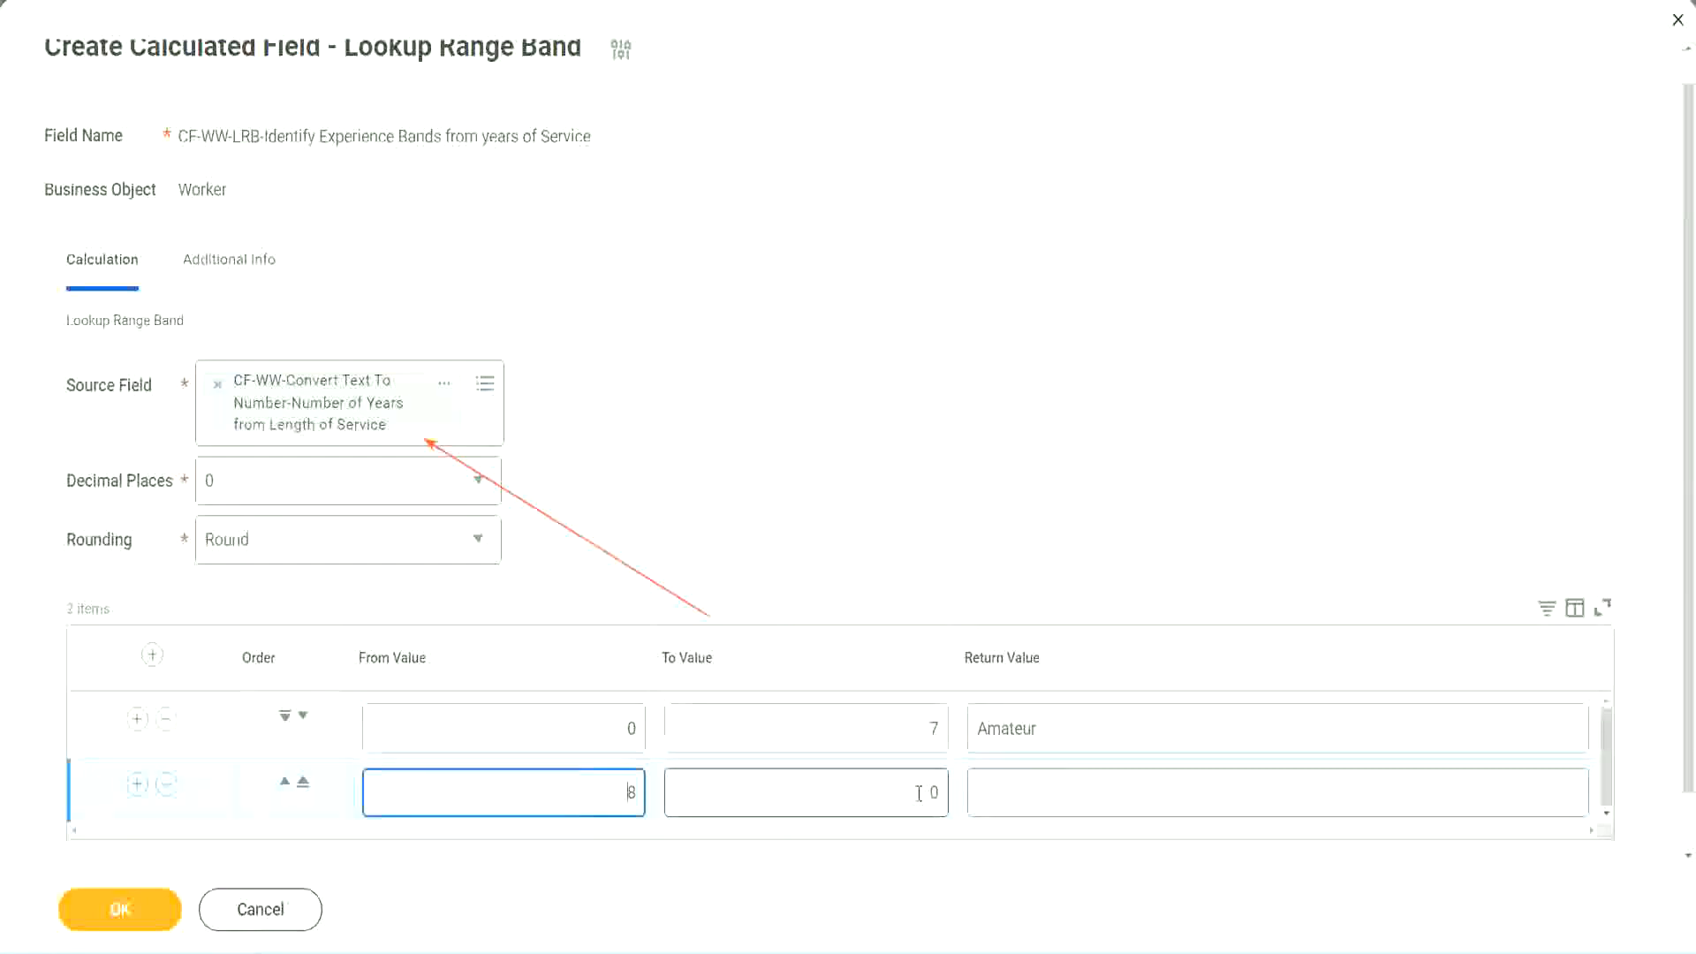
click(919, 792)
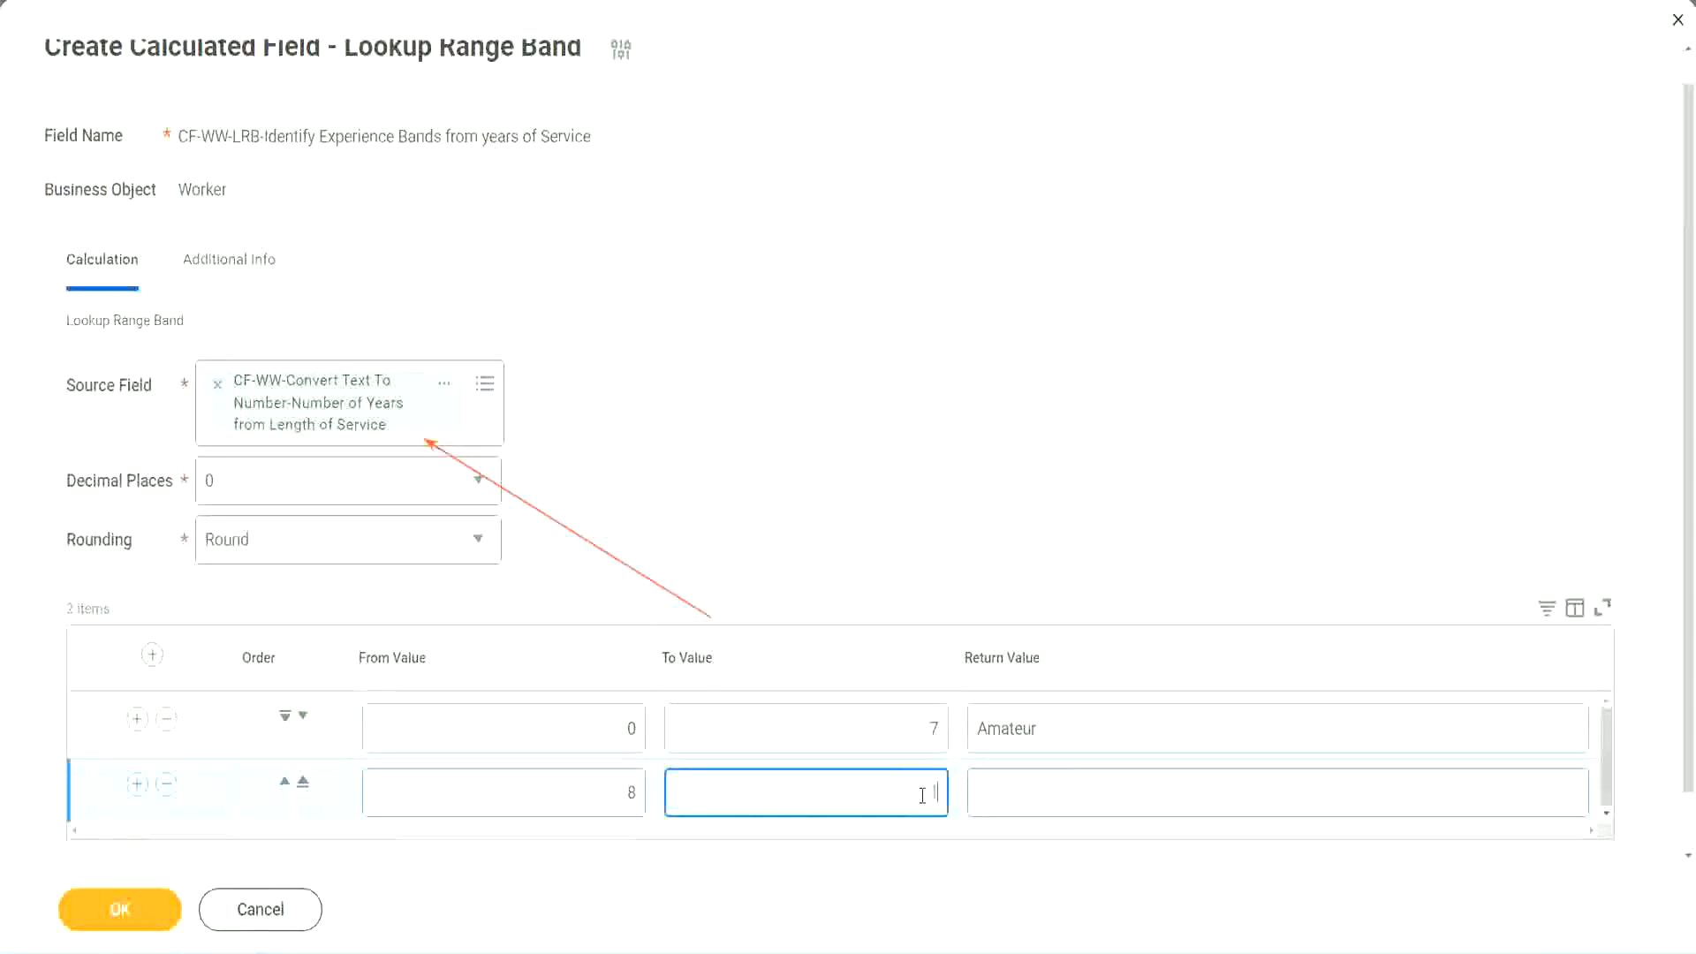
text(15)
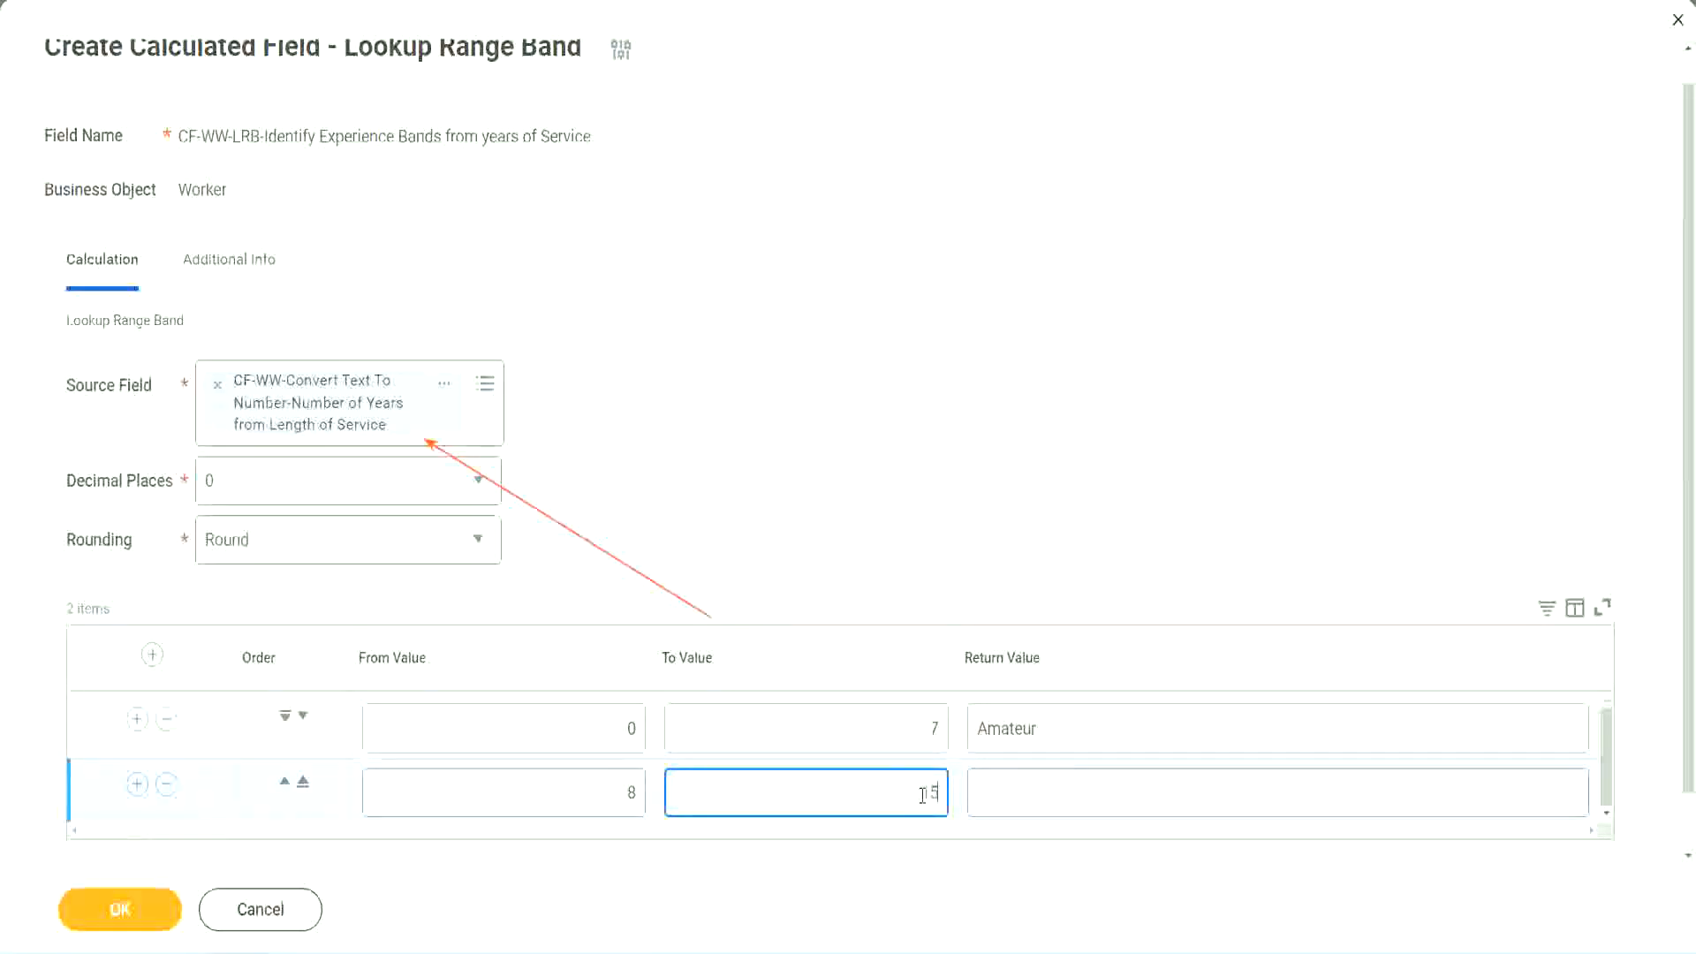
click(1046, 788)
text(Ex)
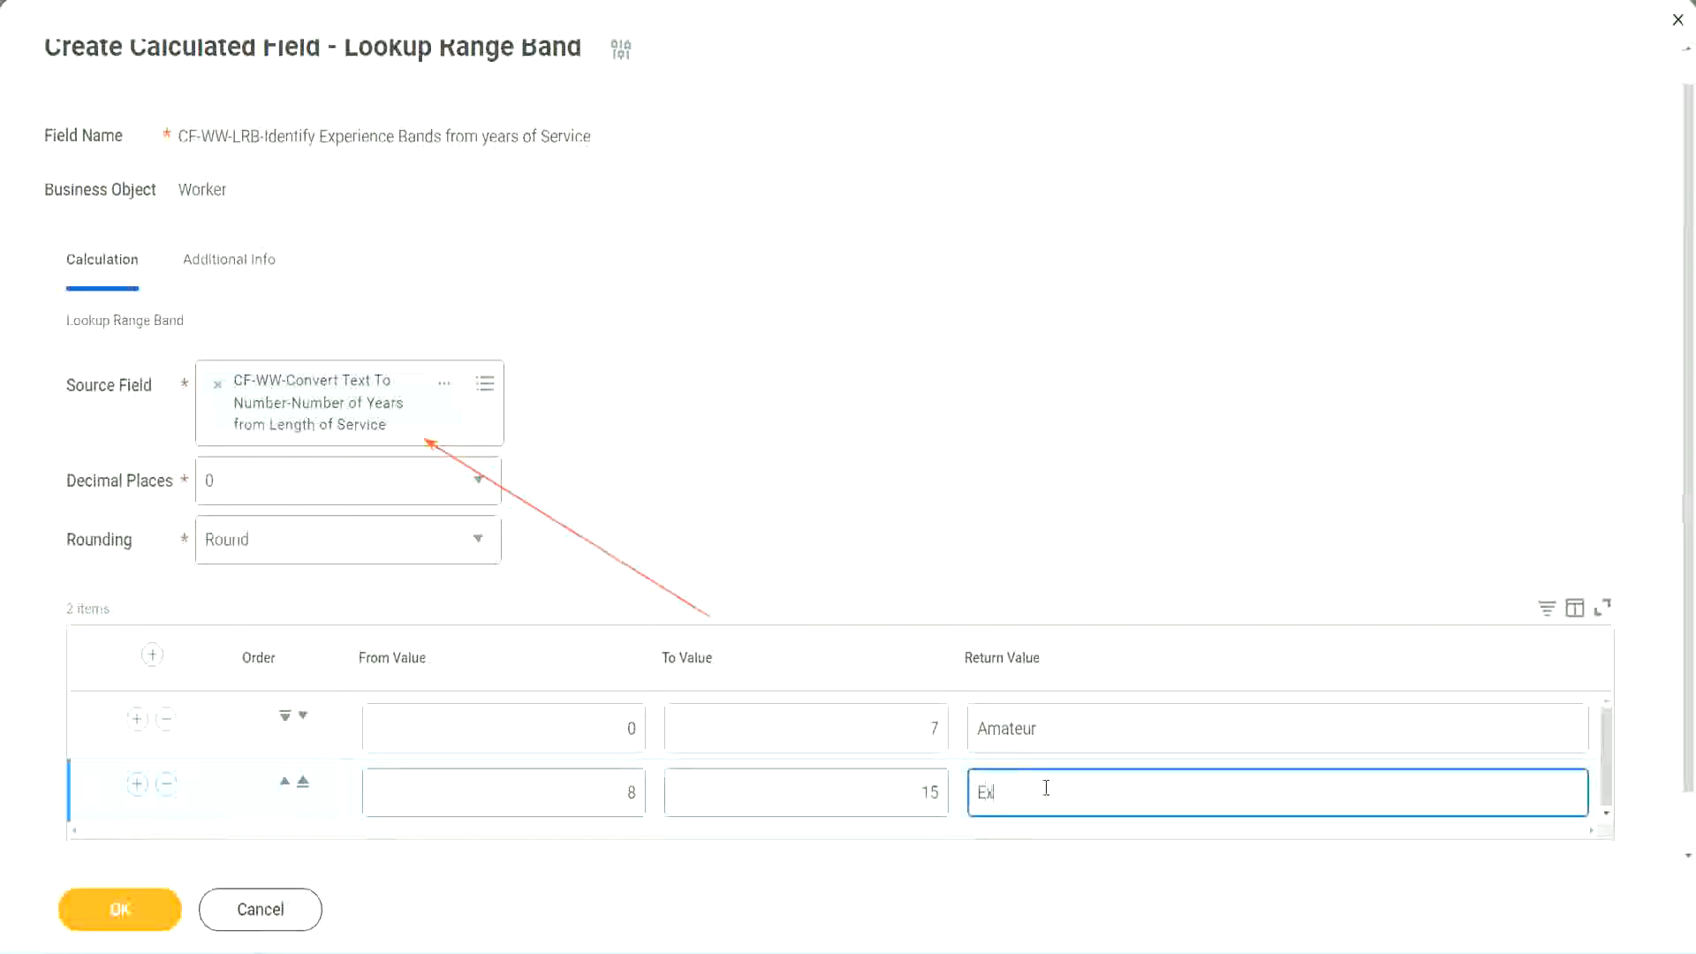
text(perienced)
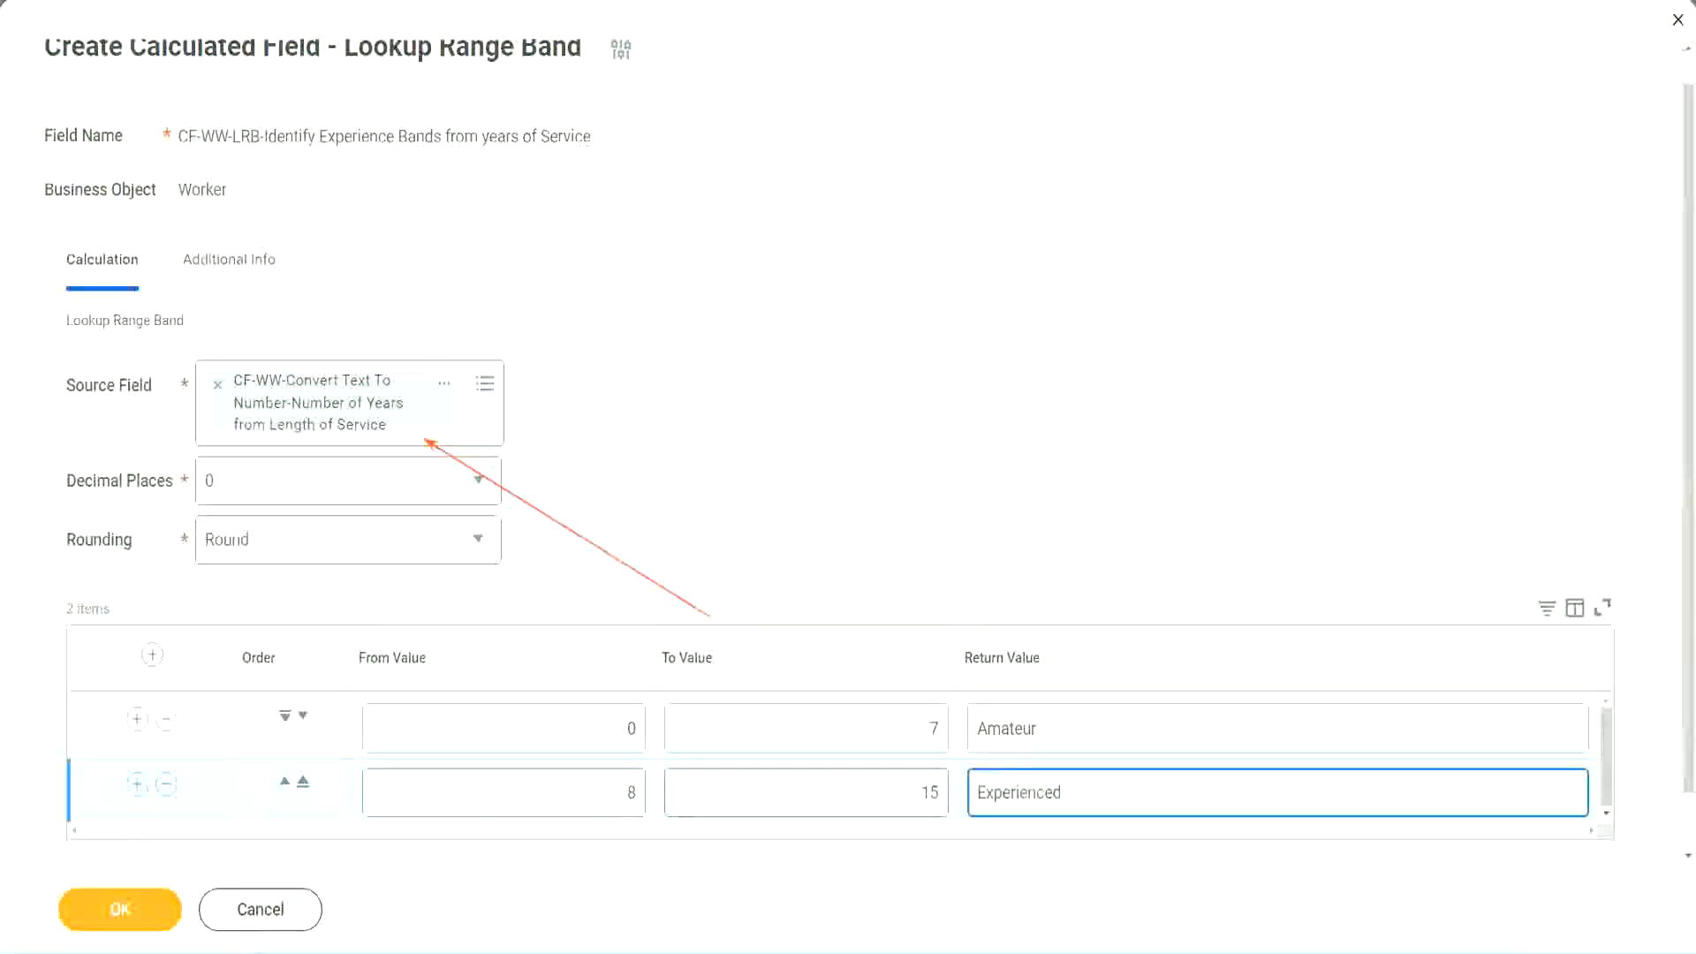
Step: Add a third range band from 16 to 30 with the return value "Senior"
click(137, 783)
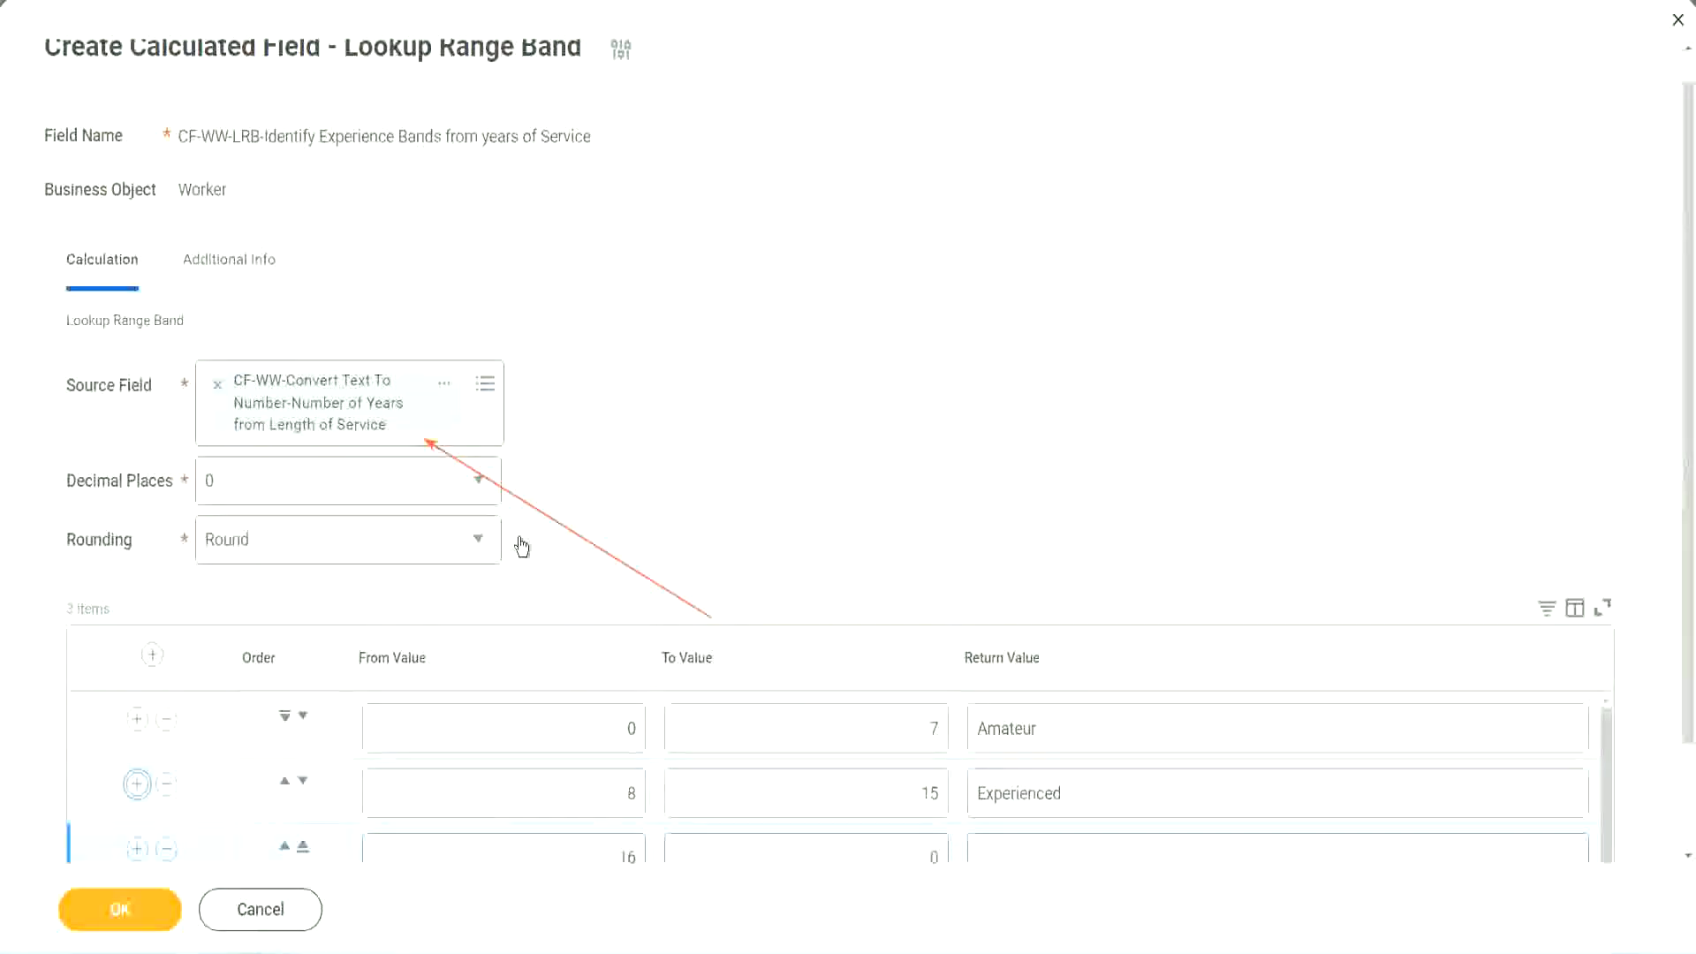
scroll(519, 549, down, 2)
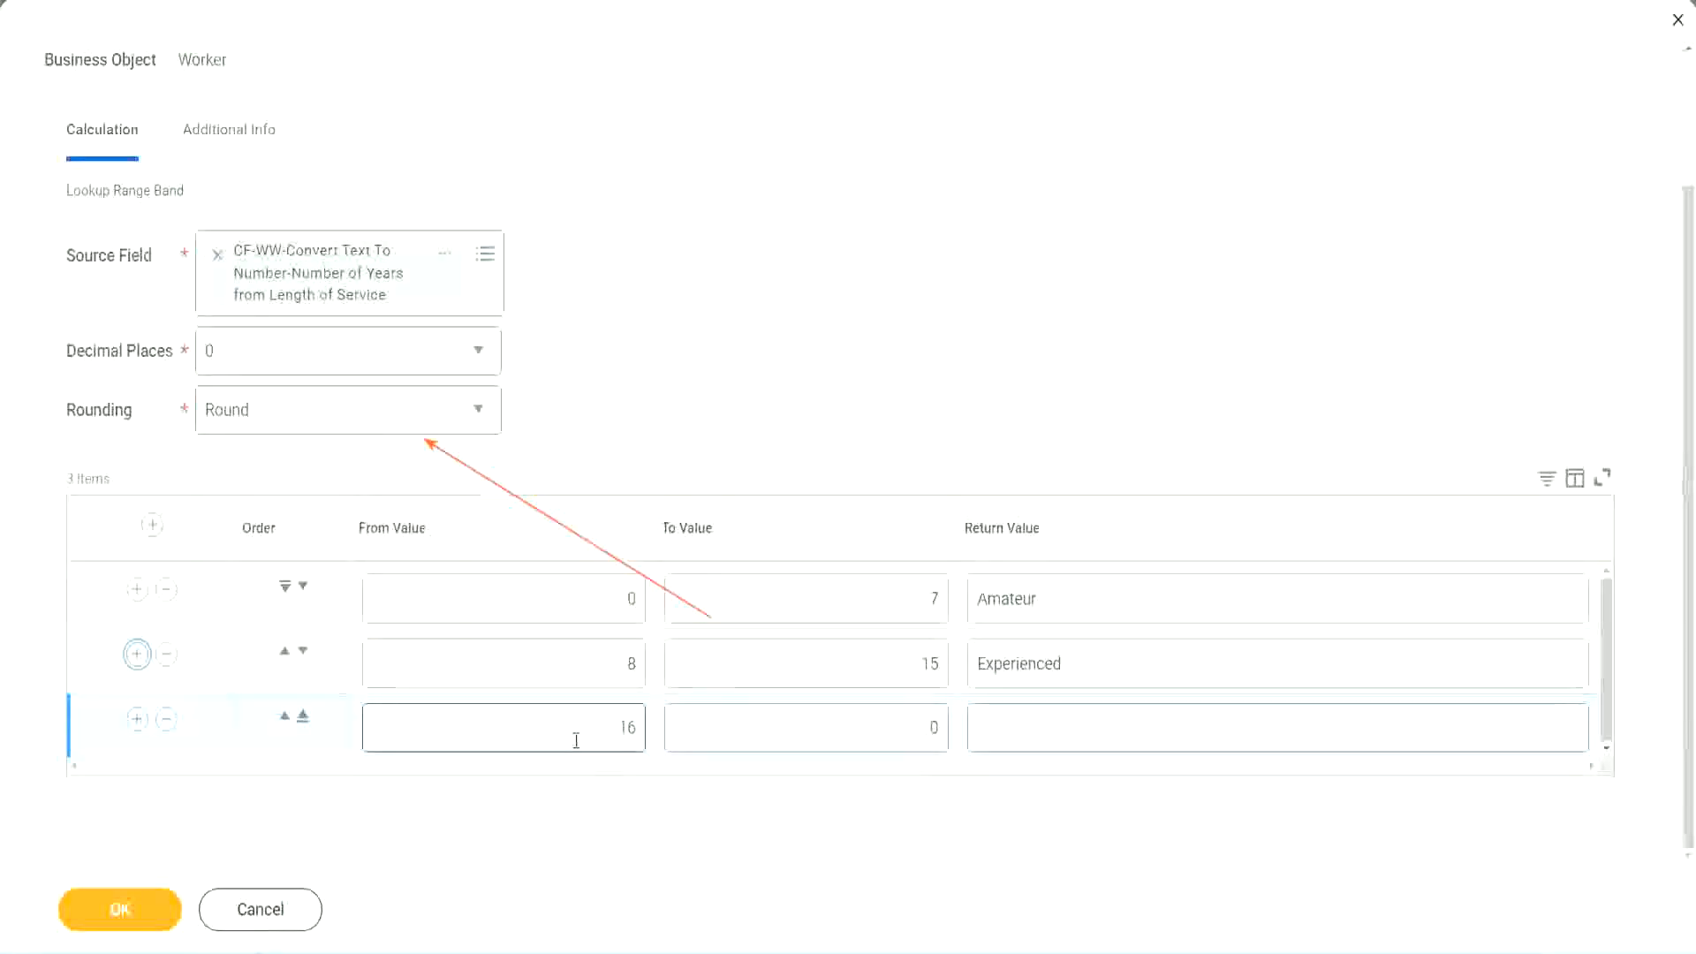
click(894, 726)
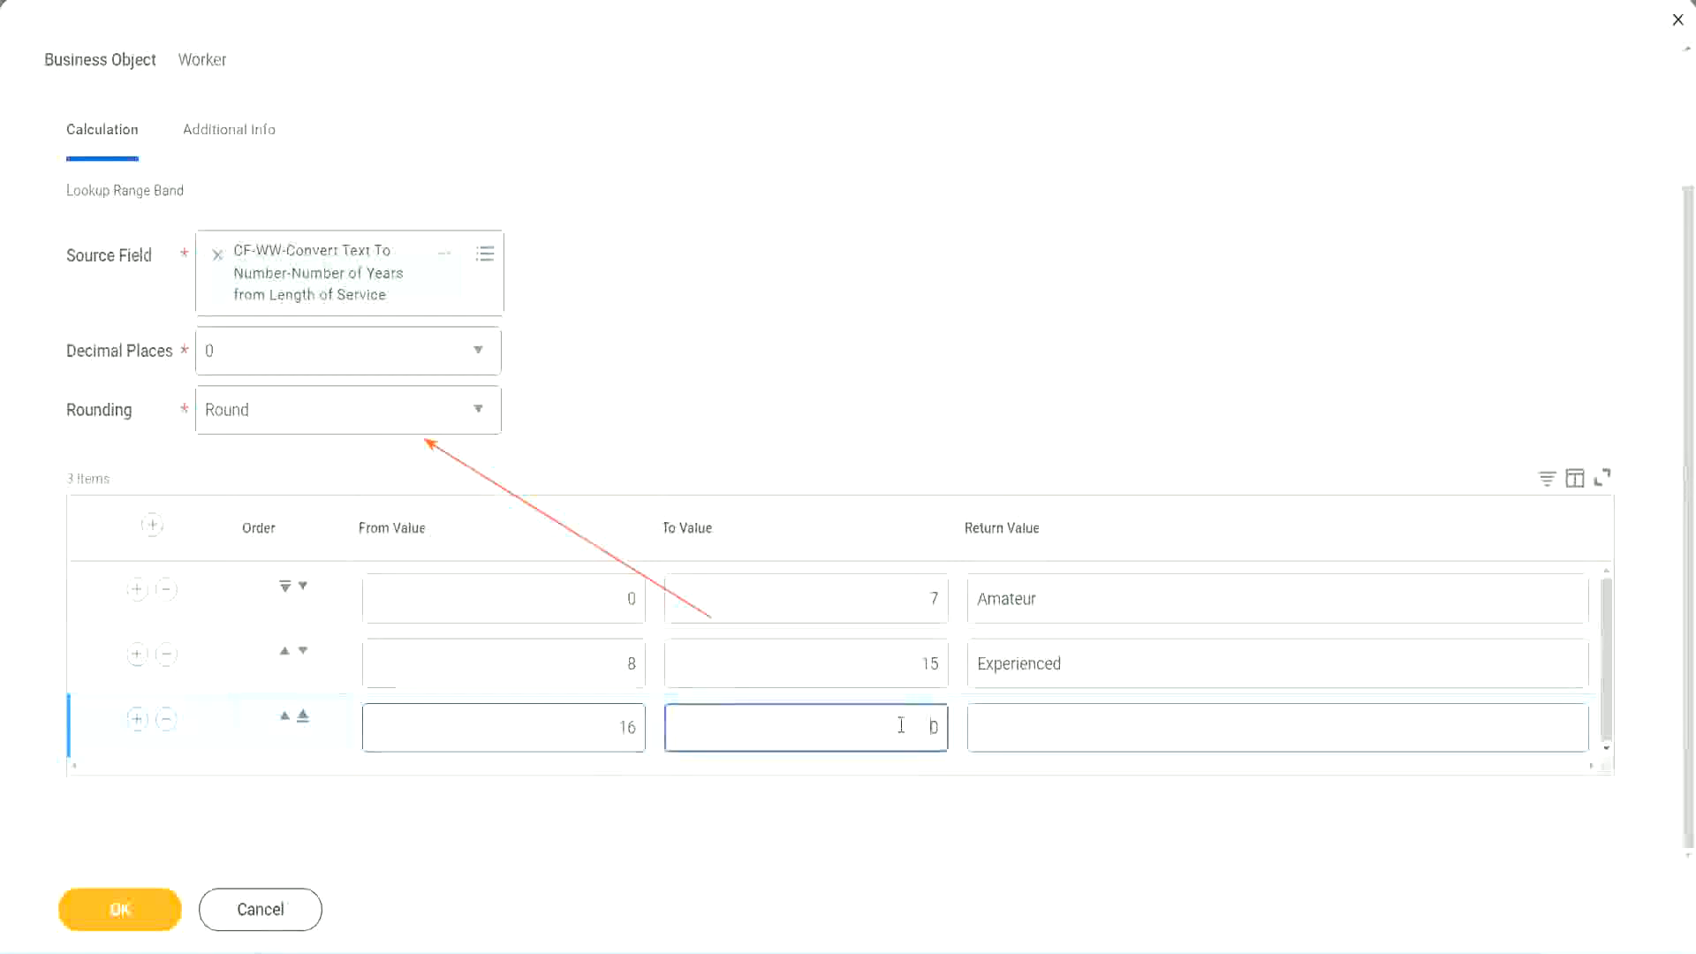
text(3)
key(Tab)
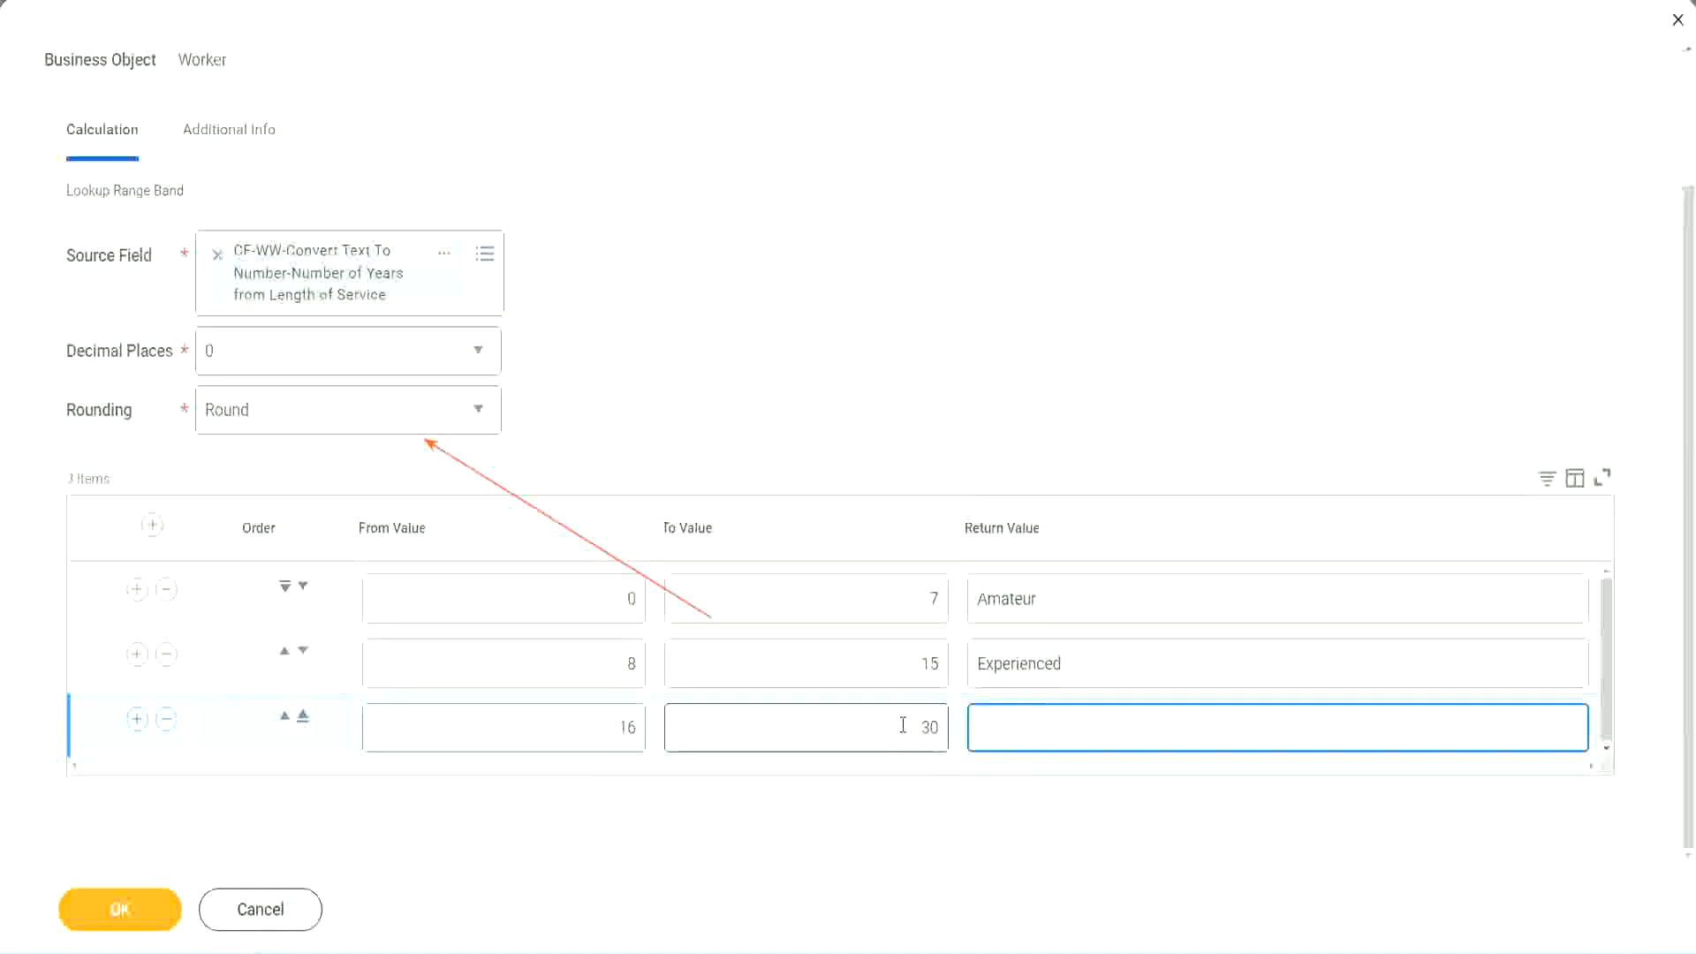
text(Senior)
Step: Add a fourth range band from 31 to 1000 with the return value "Legend"
click(137, 718)
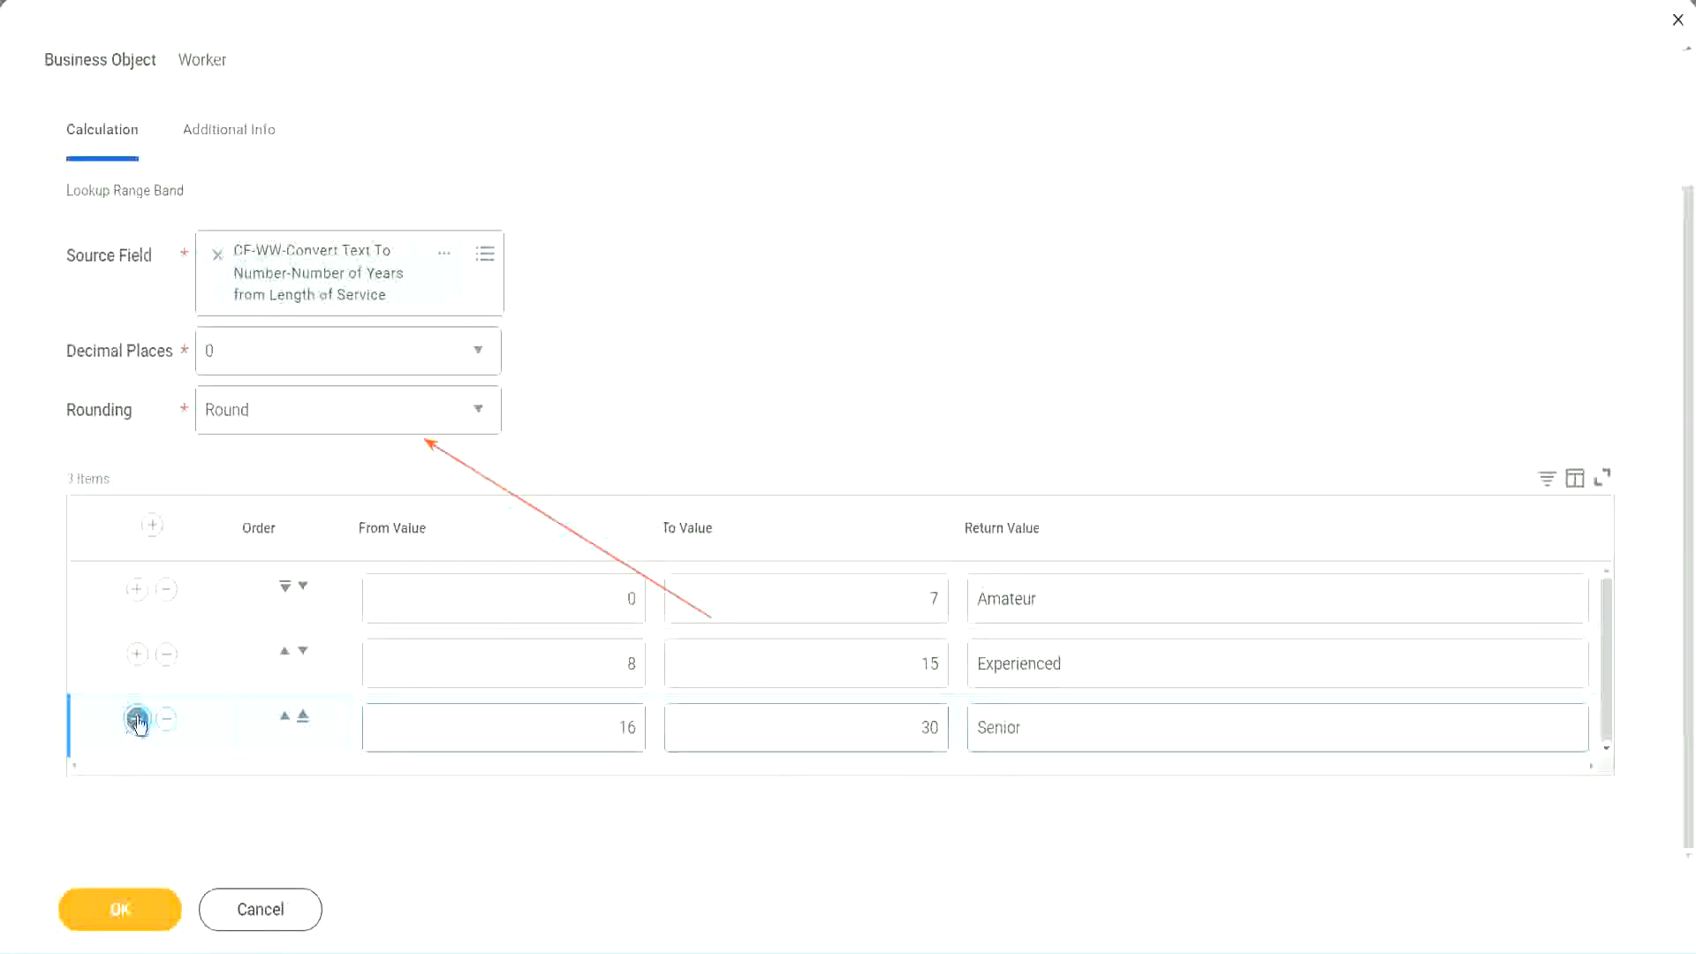
click(565, 720)
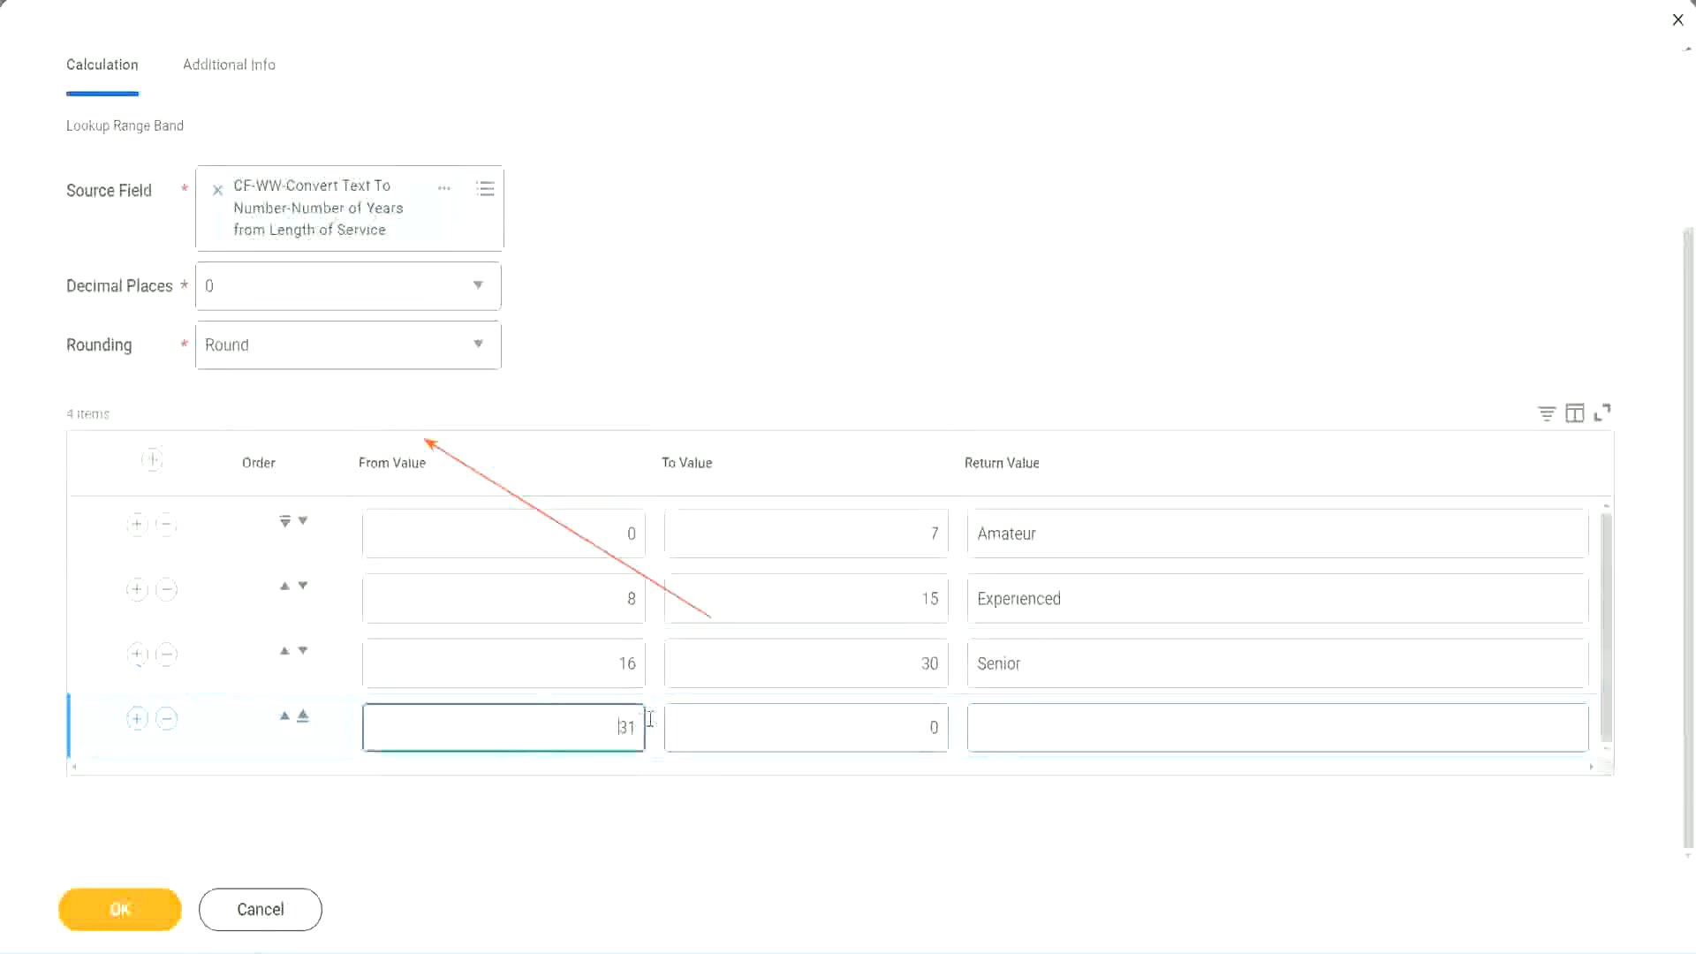
double_click(573, 714)
click(570, 713)
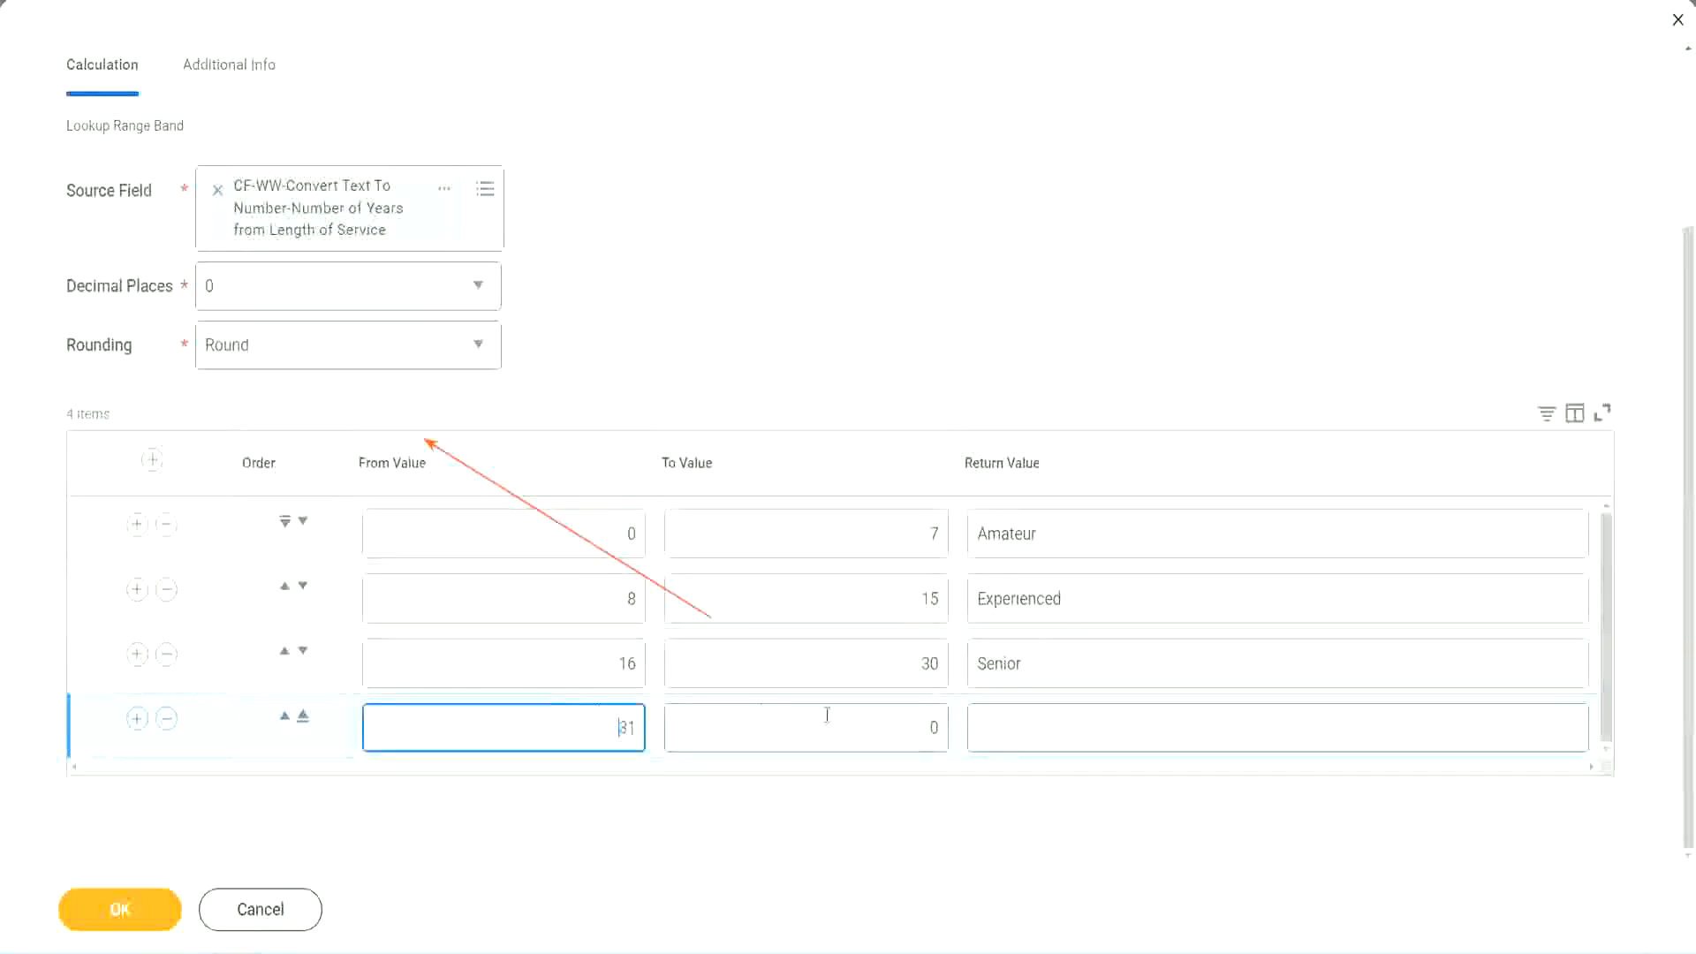
click(914, 728)
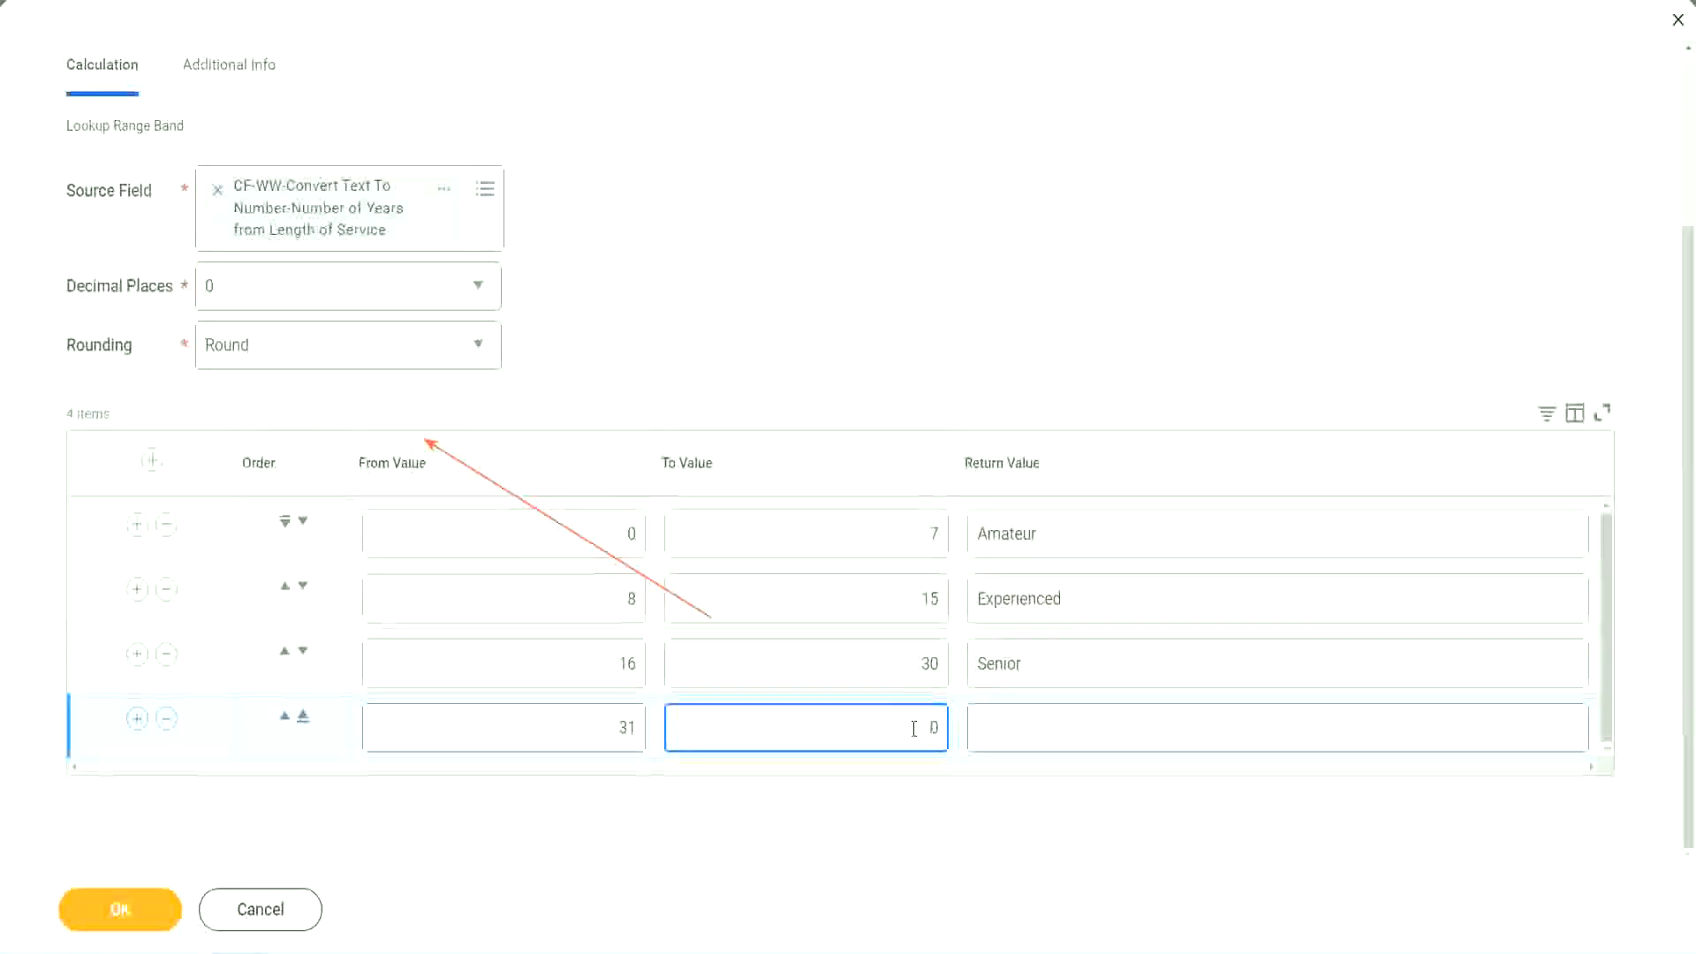
text(1000)
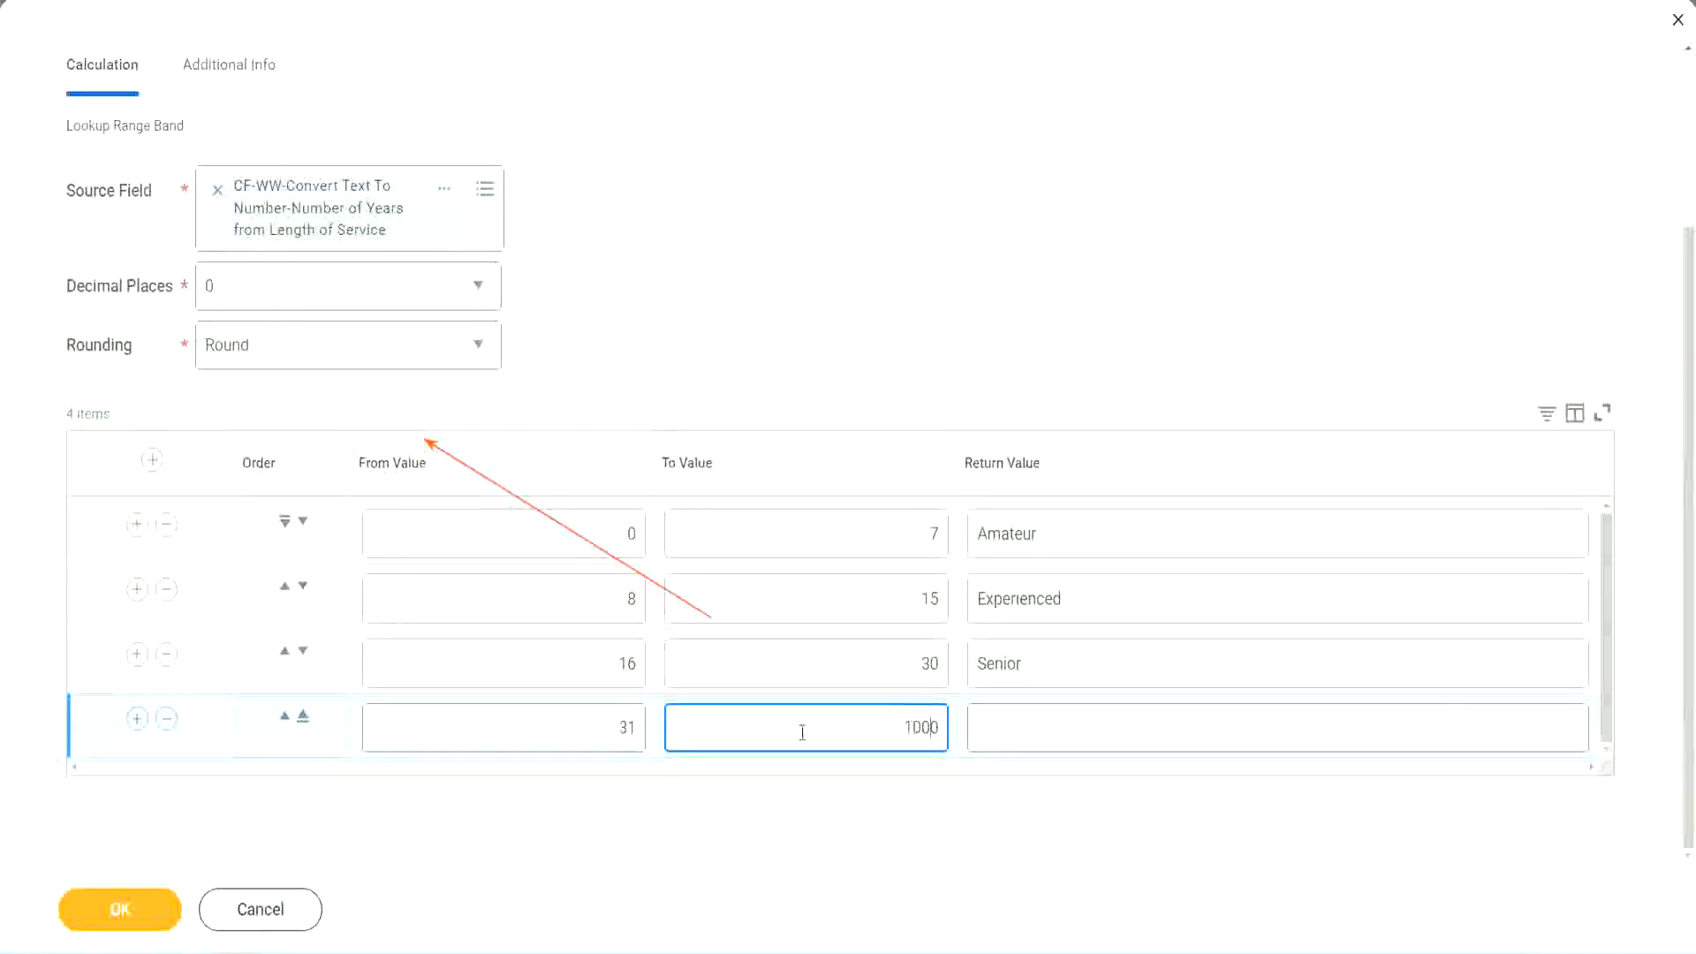
drag(882, 715, 976, 711)
click(1059, 729)
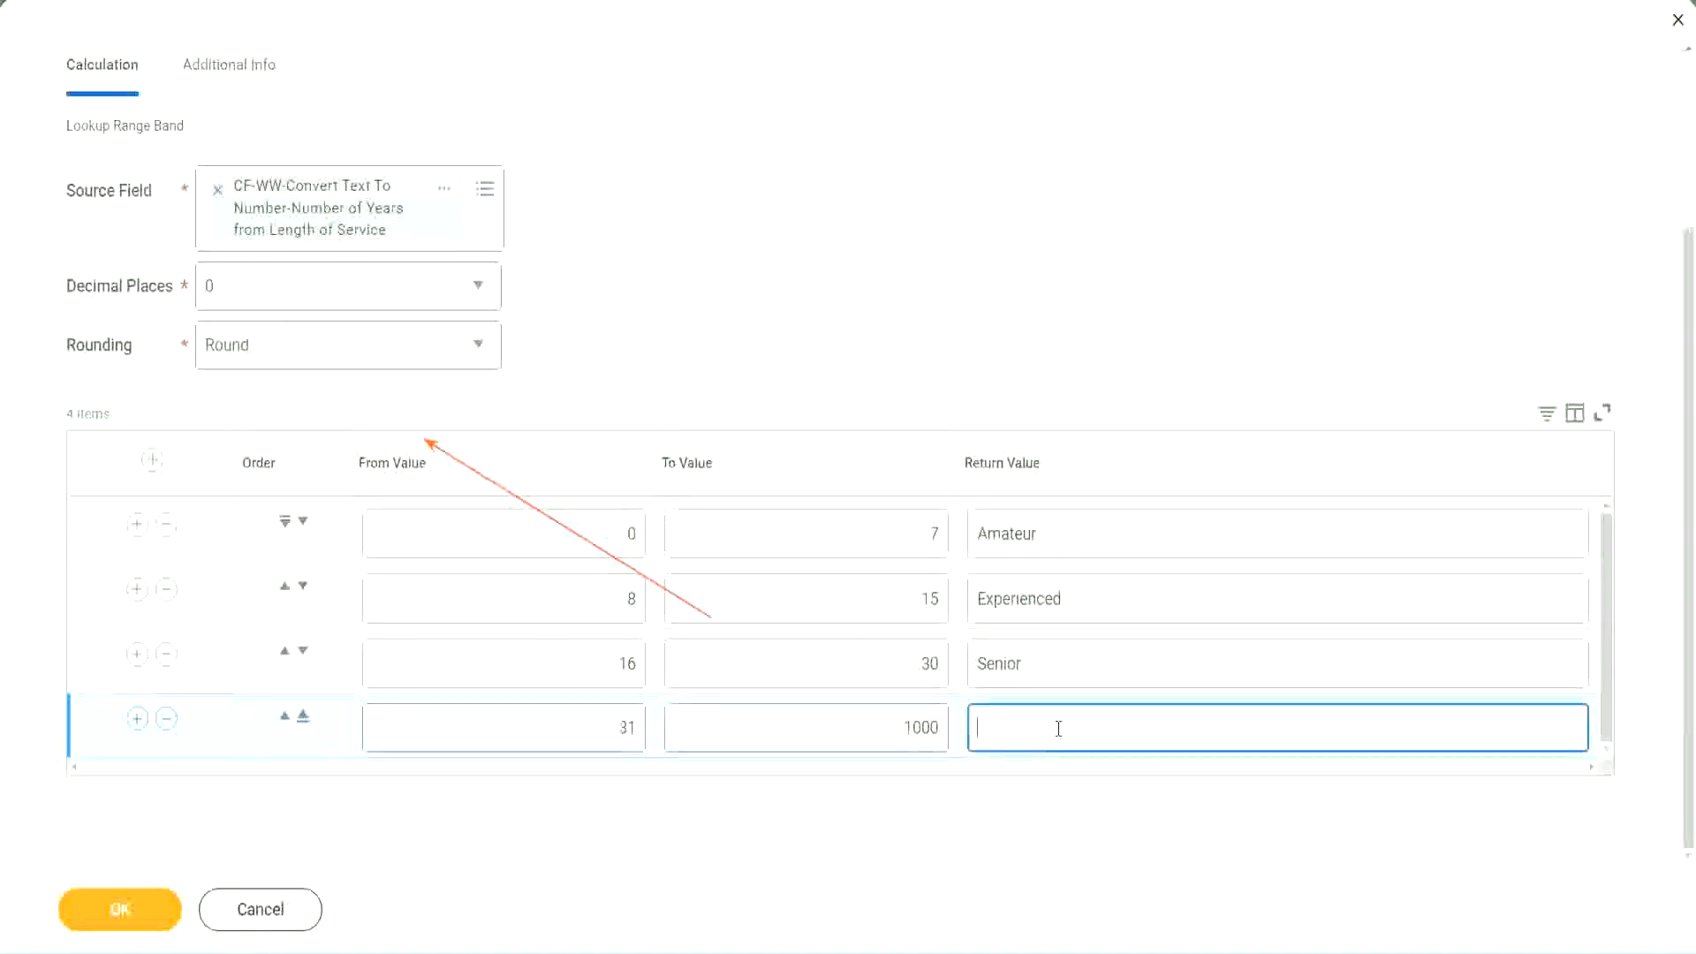
text(Legend)
click(790, 291)
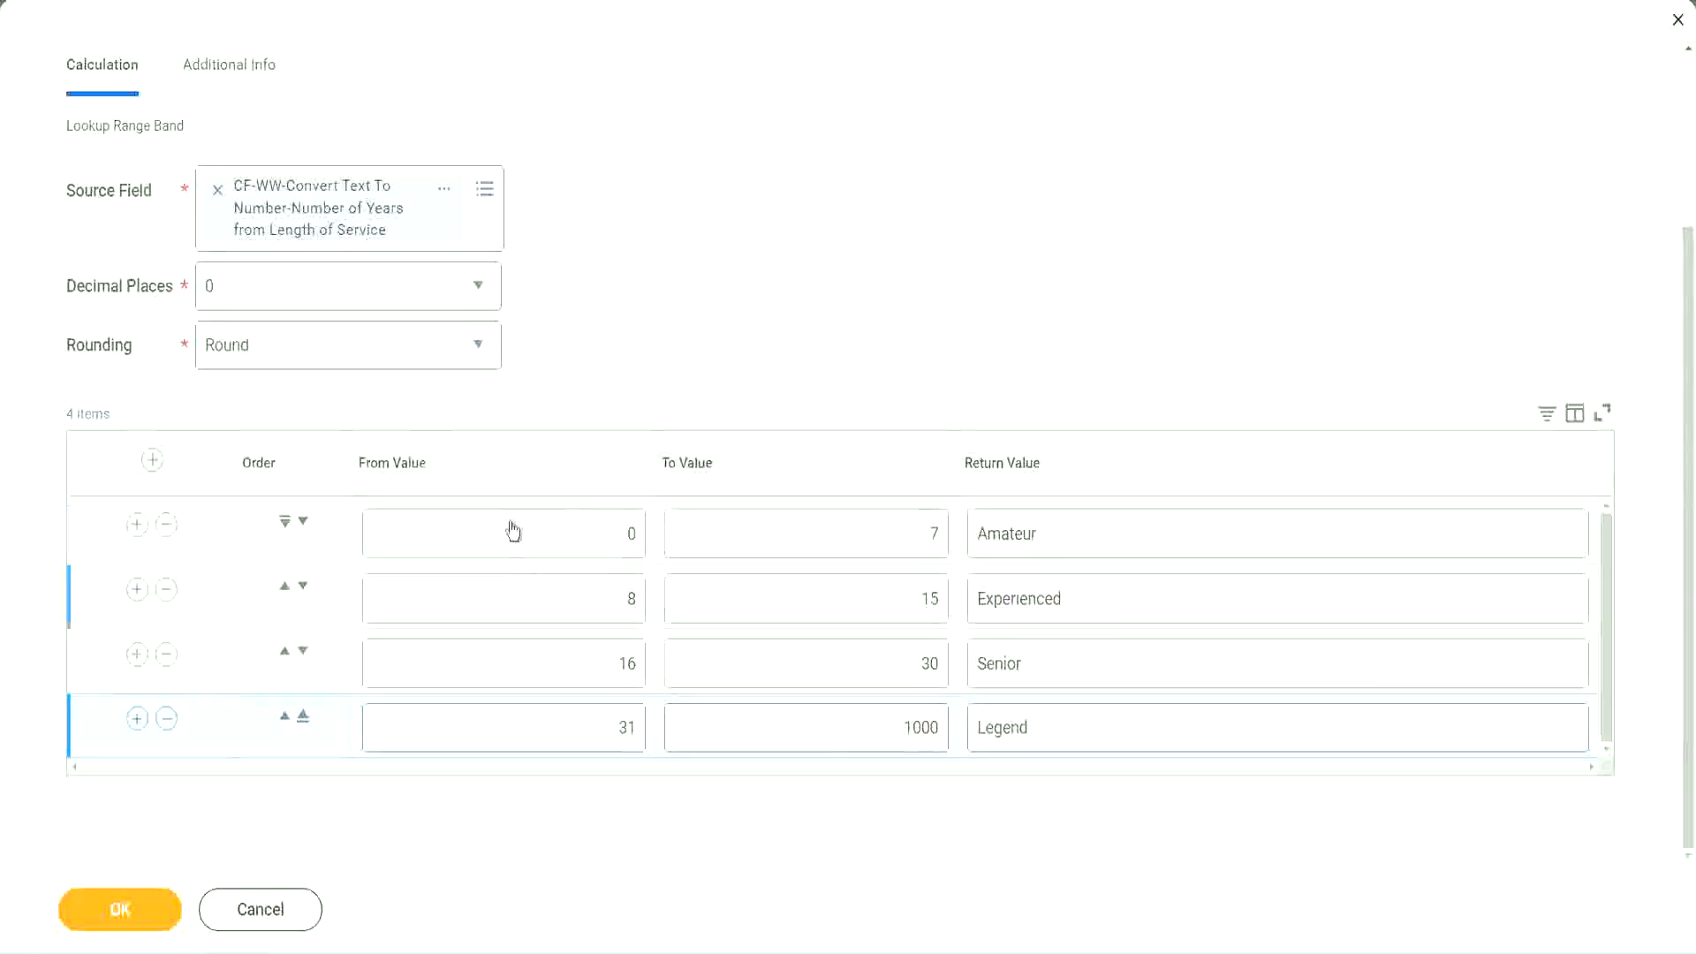
Step: Review the from, to and return values of the four experience bands
click(1098, 531)
click(1096, 600)
click(1072, 676)
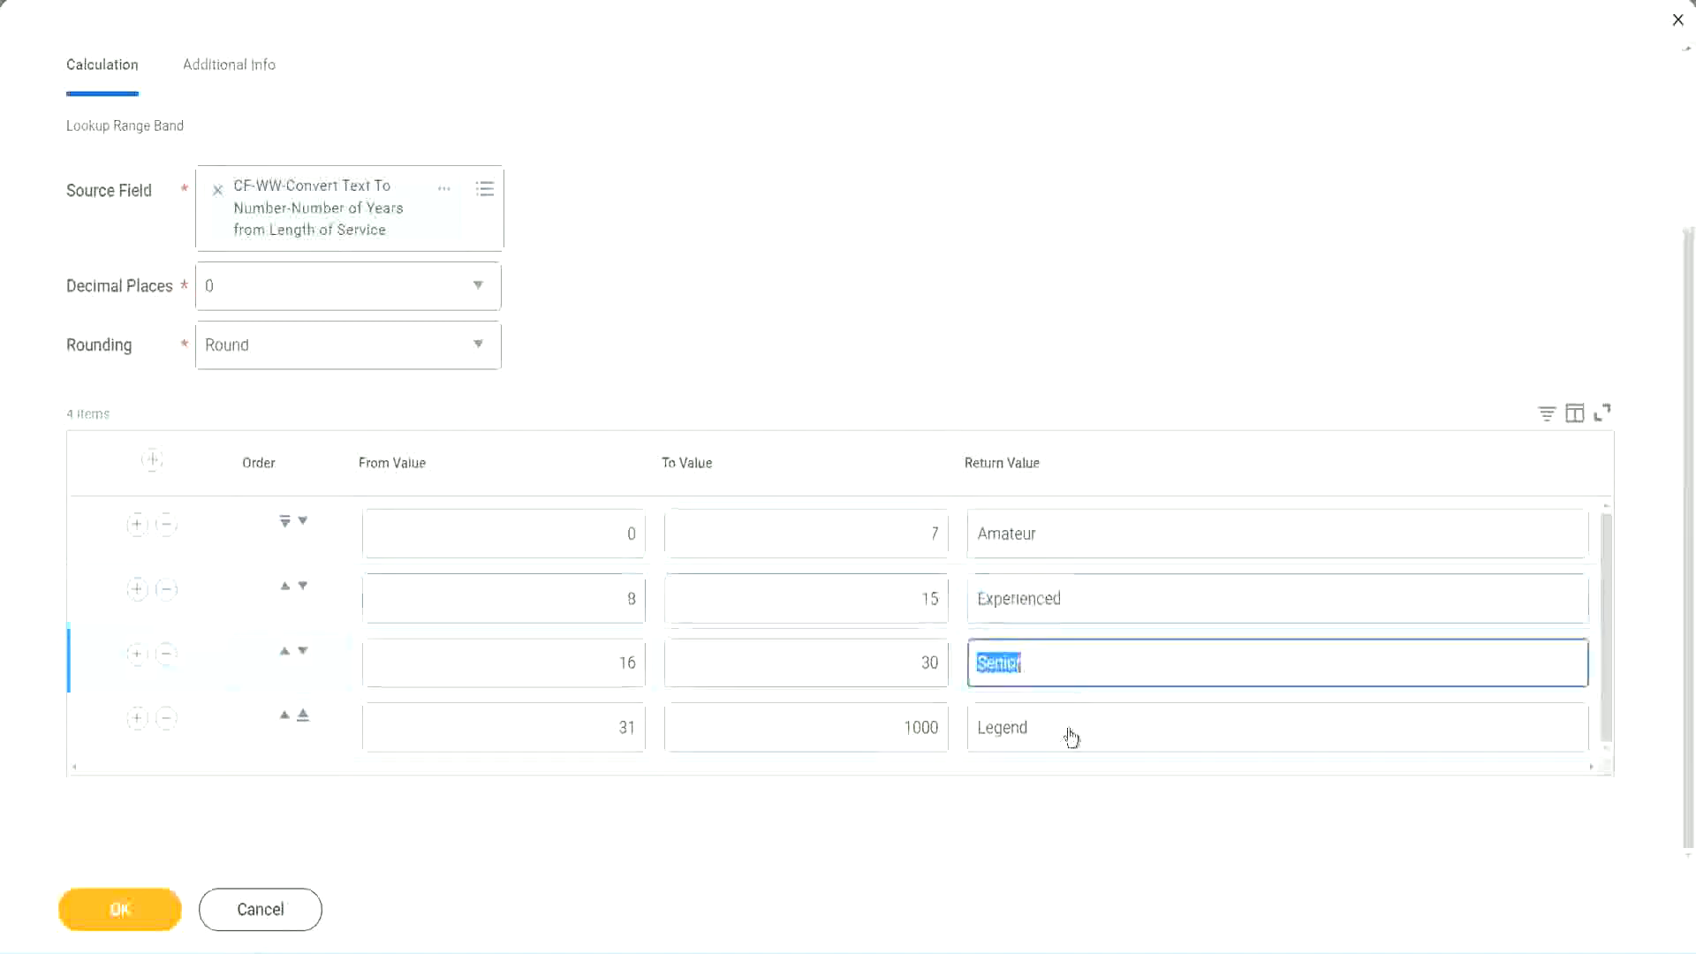
click(1068, 727)
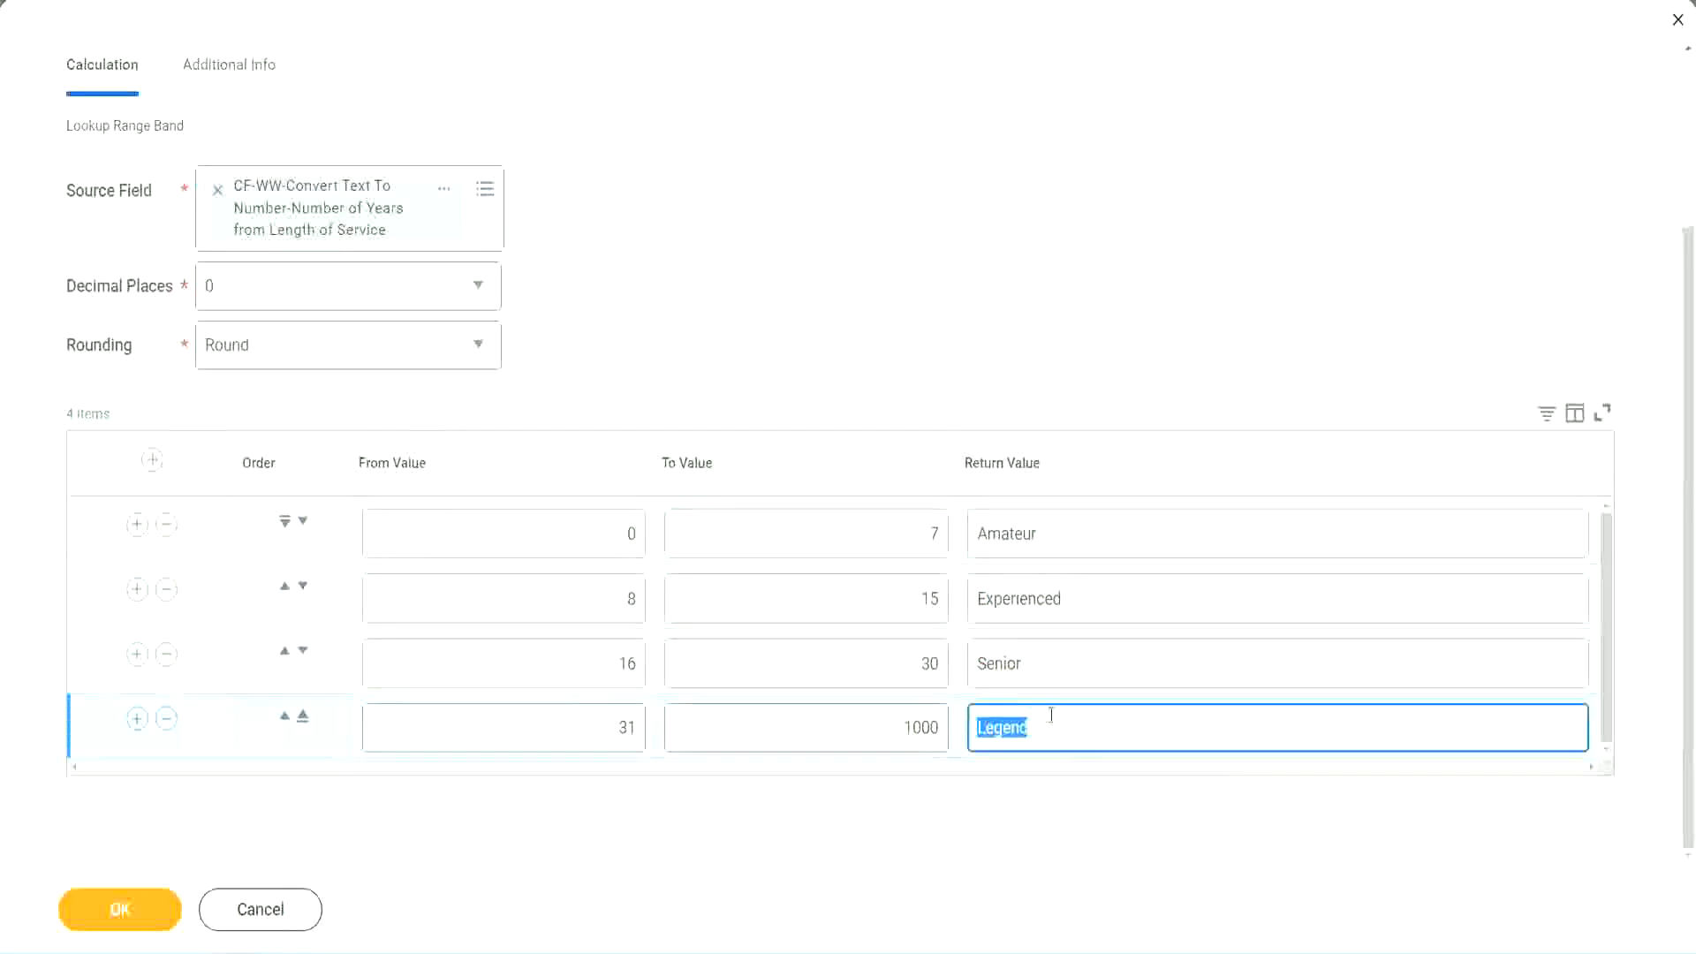
click(541, 535)
click(866, 523)
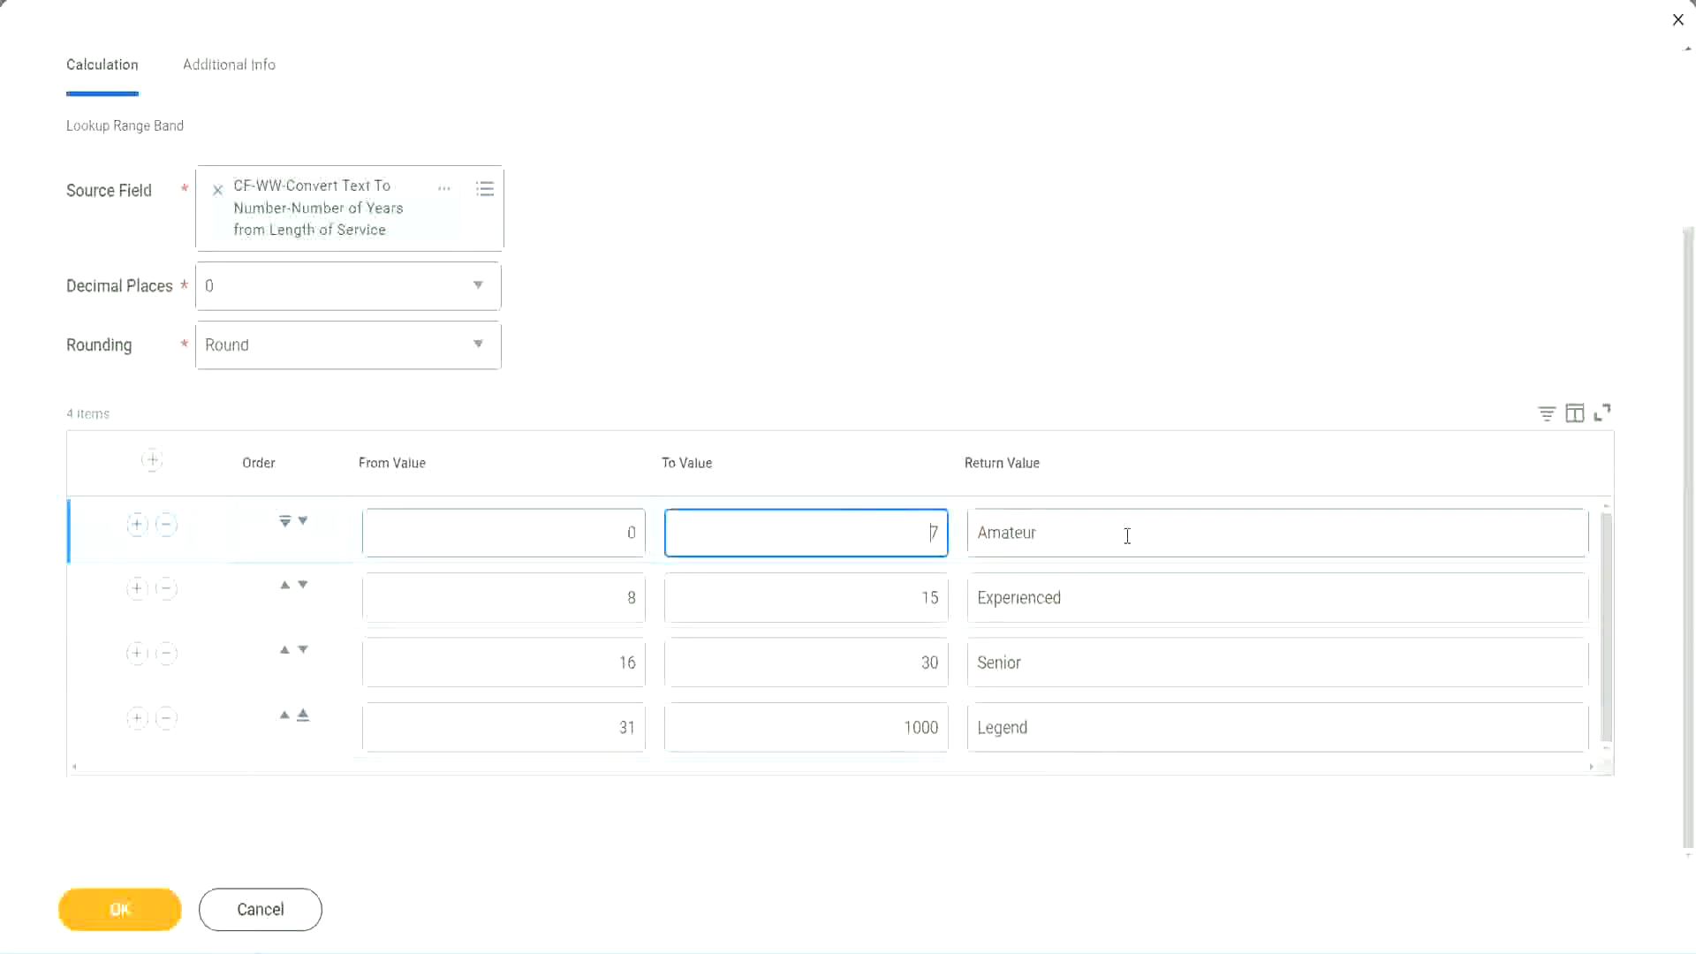
click(1127, 535)
click(1093, 596)
click(1080, 667)
click(1066, 723)
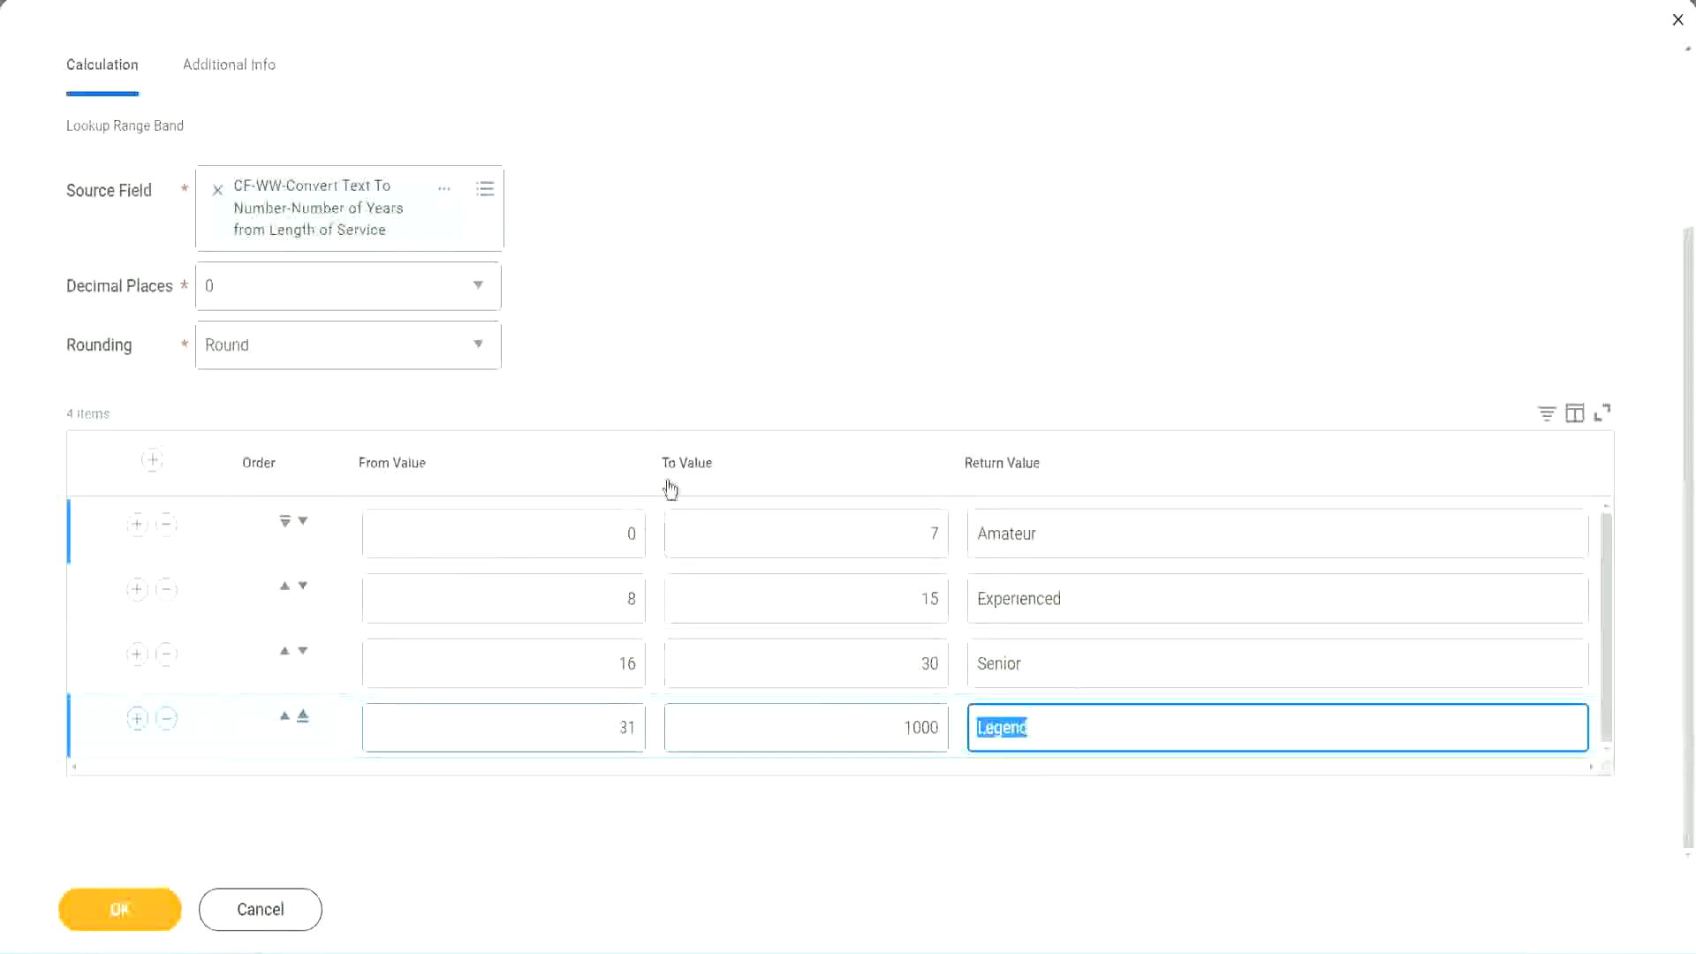
click(787, 372)
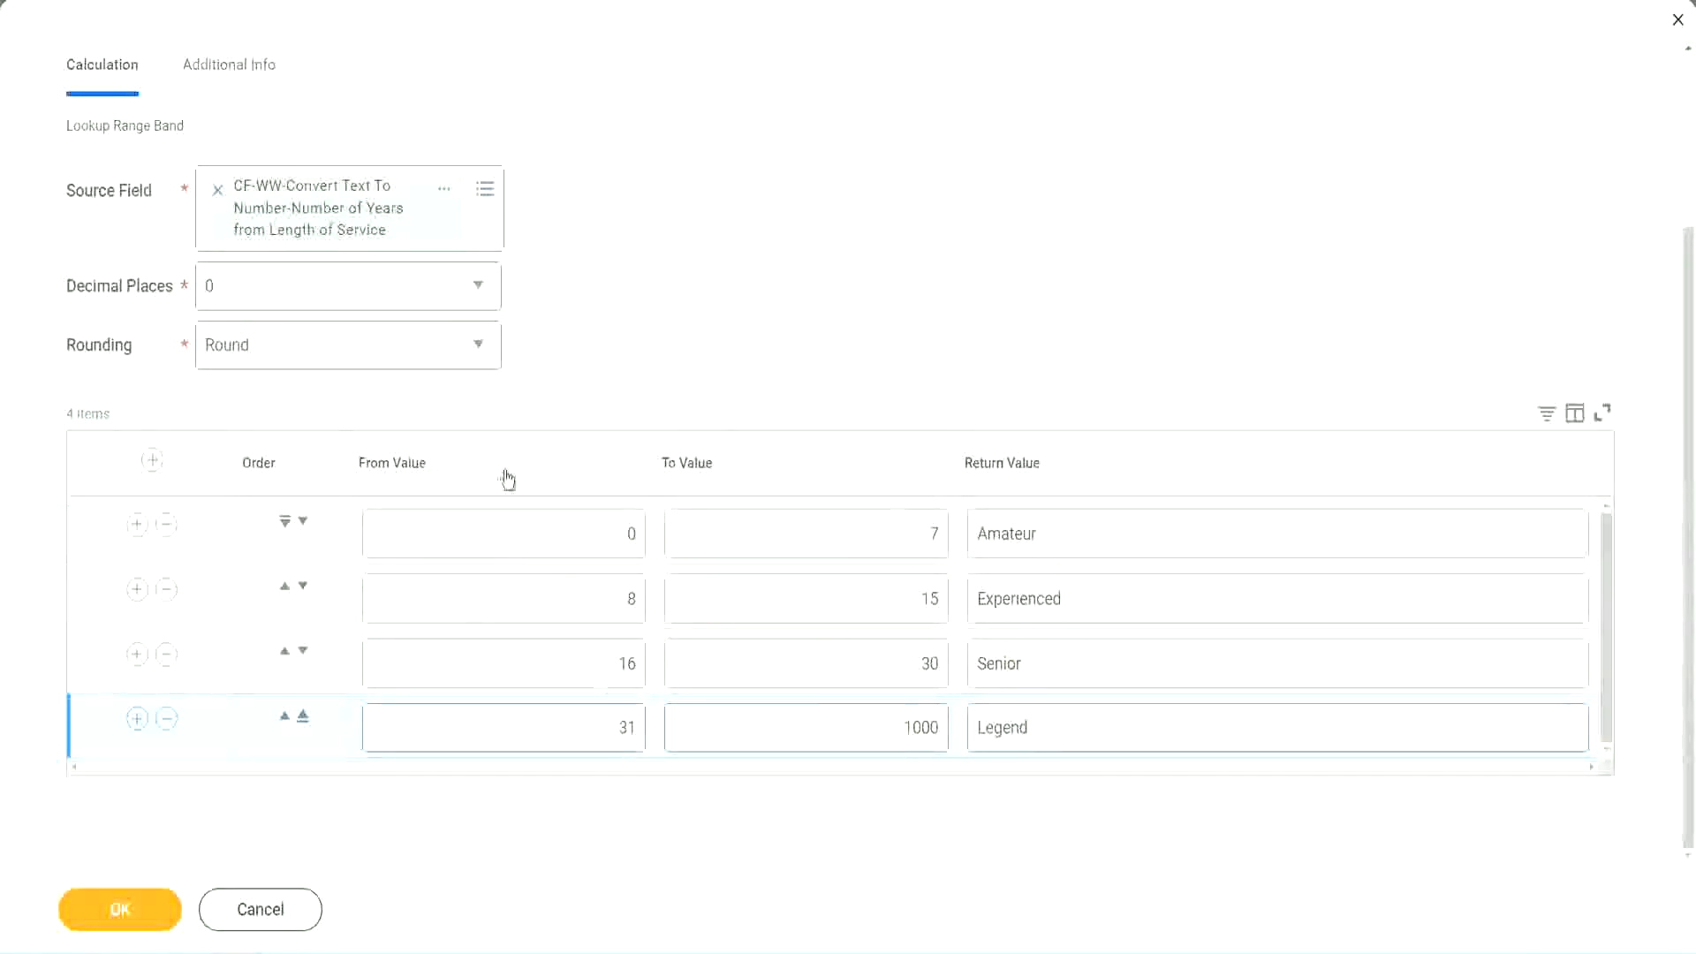
Step: Save the Lookup Range Band calculated field and copy its name from the save confirmation
click(117, 907)
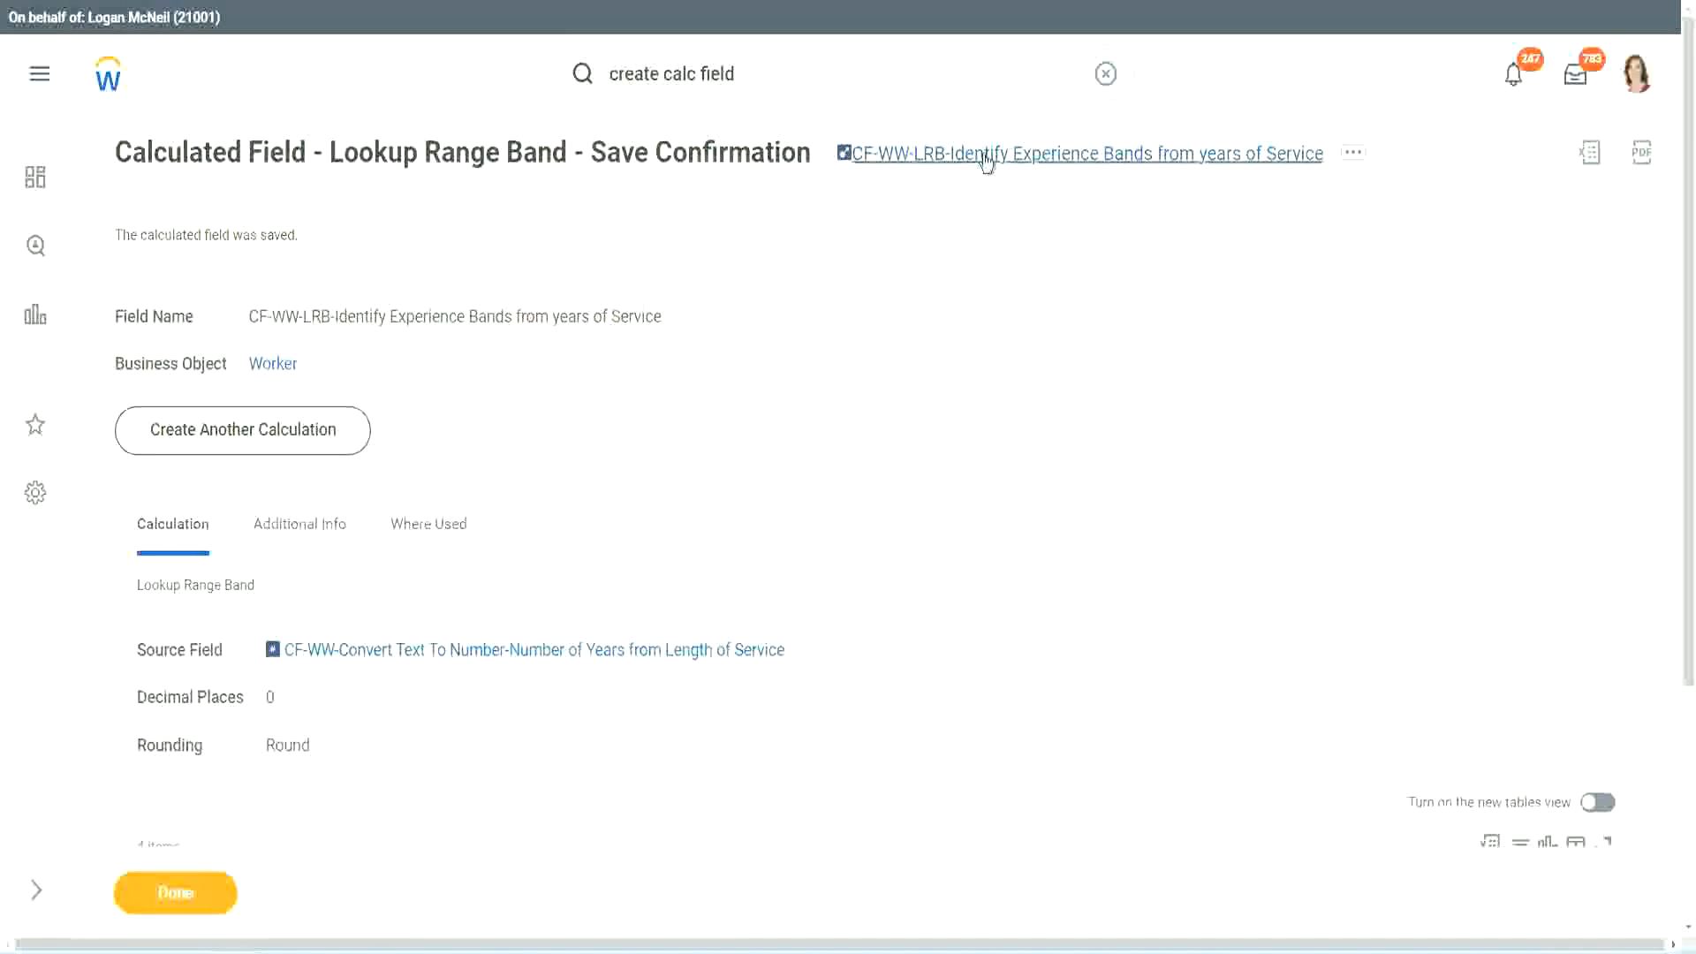
right_click(984, 157)
click(1006, 251)
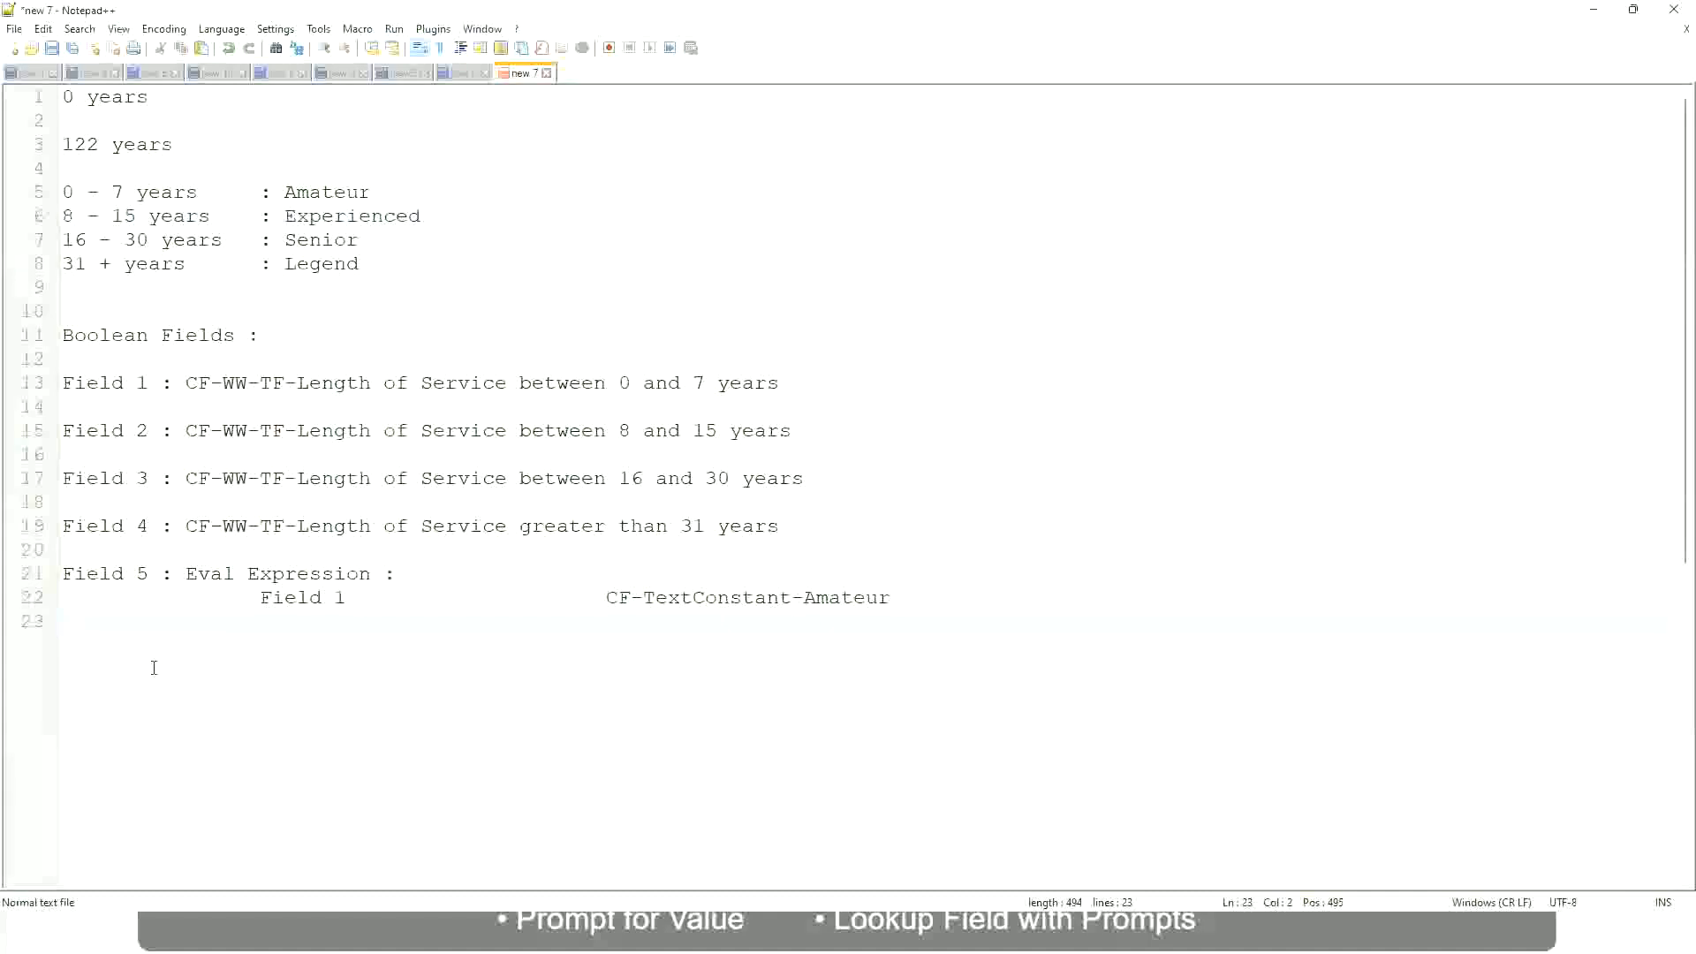
Step: Enter "10,000 USD" as a new line in the notes, spaced below the Eval Expression entry
key(Return)
key(Return)
key(Return)
text(10,000 USD)
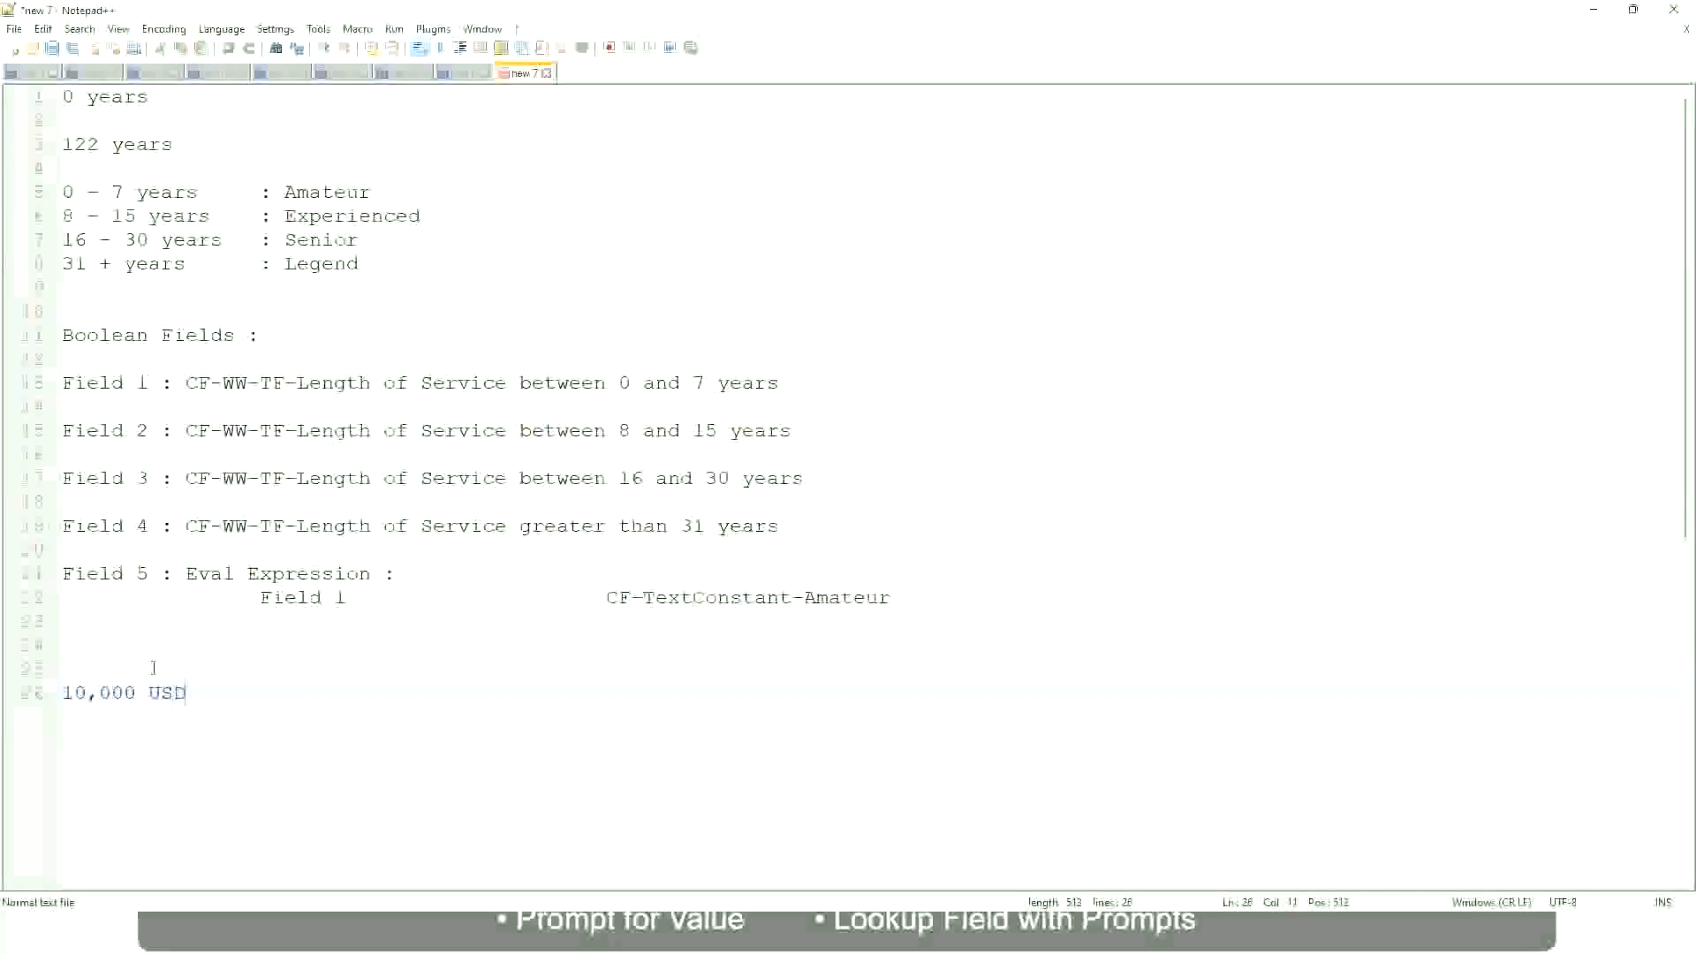
key(Tab)
key(Tab)
key(Tab)
key(Tab)
key(Tab)
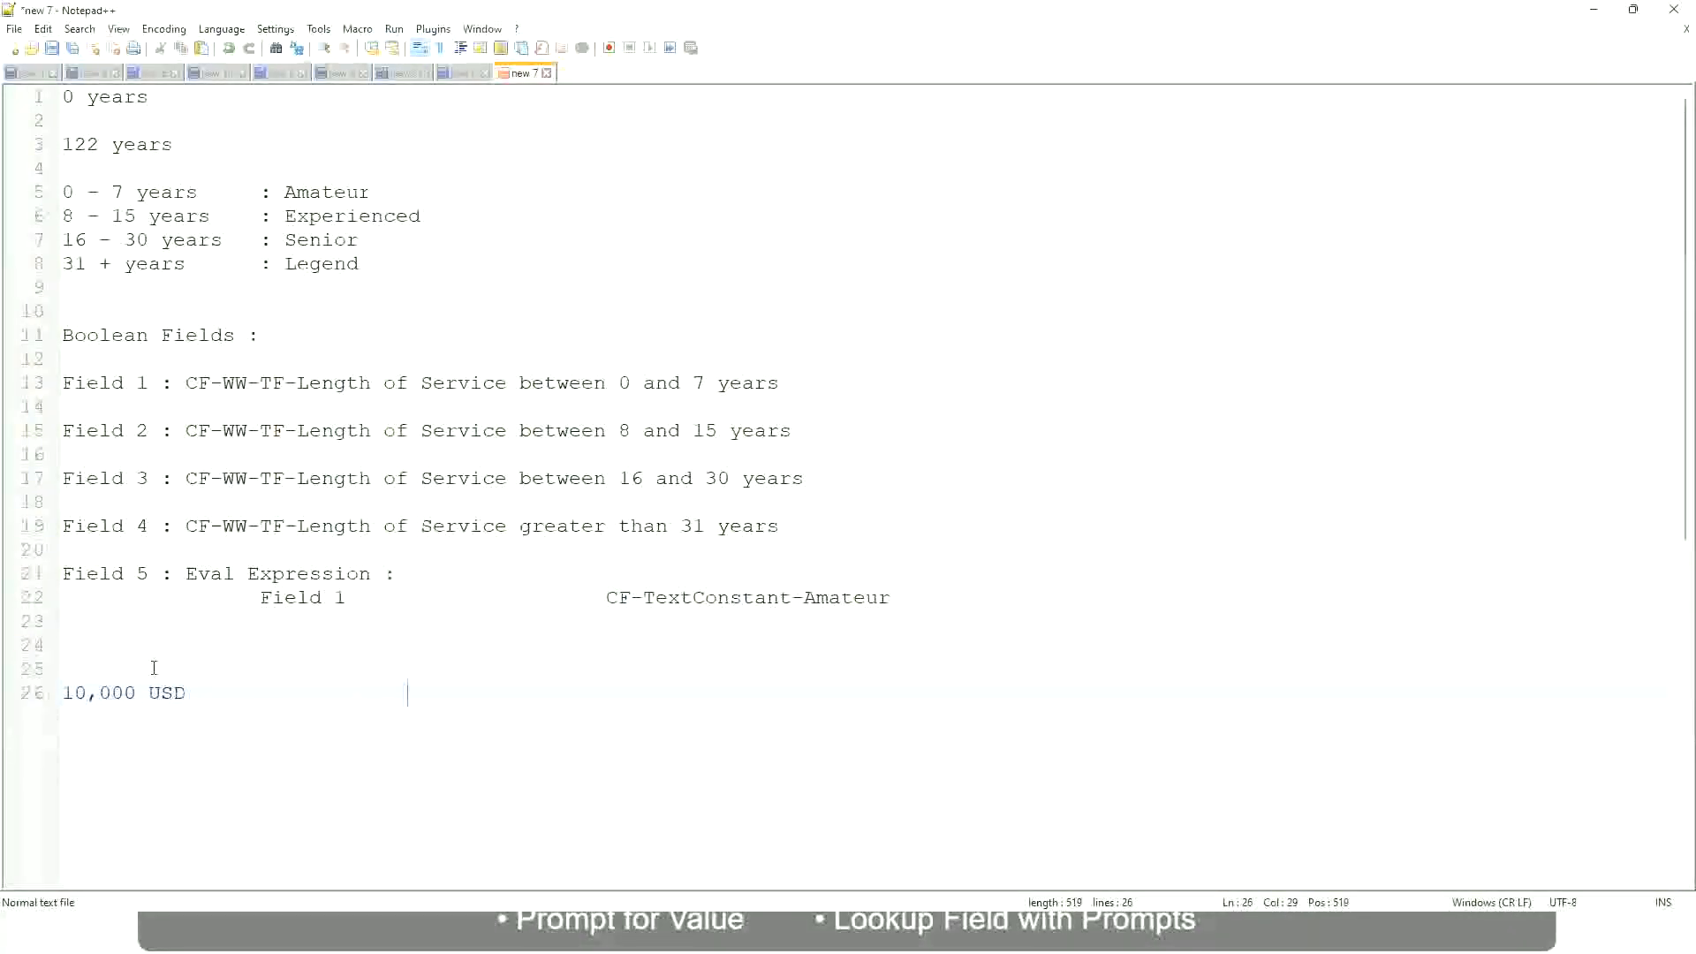
Step: Enter "1,000,000 USD" as the upper amount on the same line as "10,000 USD"
text(1,000,000)
key(Left)
key(Left)
key(Left)
key(Left)
key(Left)
key(shift+End)
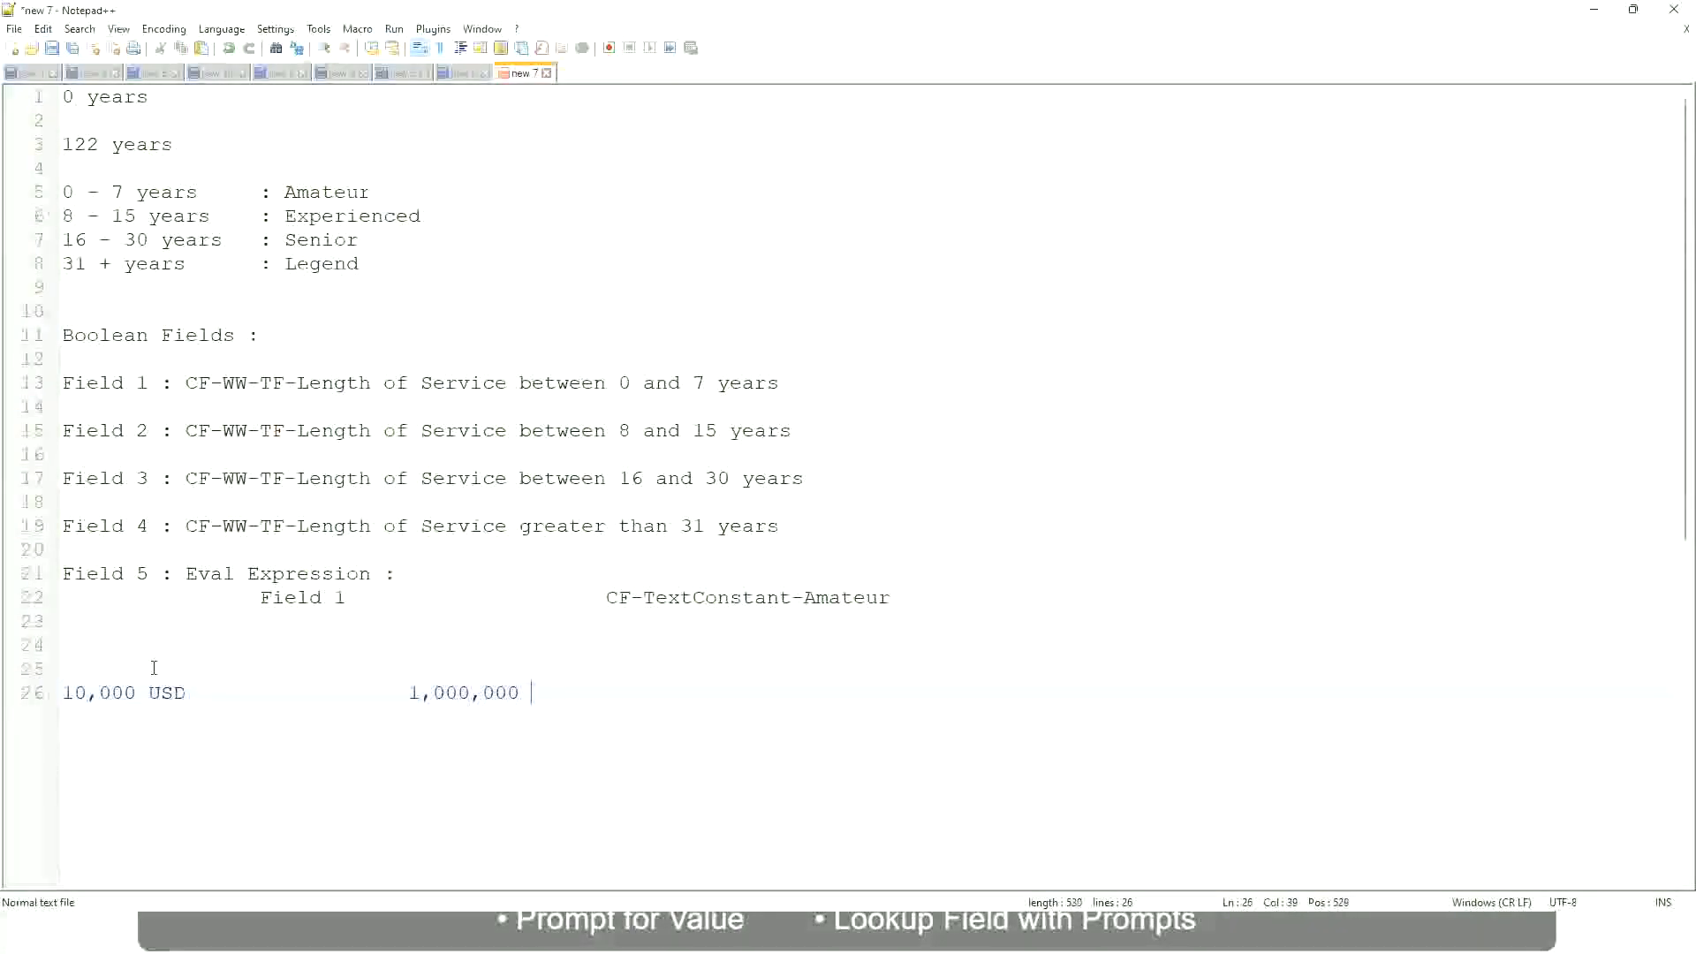
text(USD)
Step: Add the band "10 - 50,000 : Low" below the USD amounts, separated by a blank line
key(Return)
key(Return)
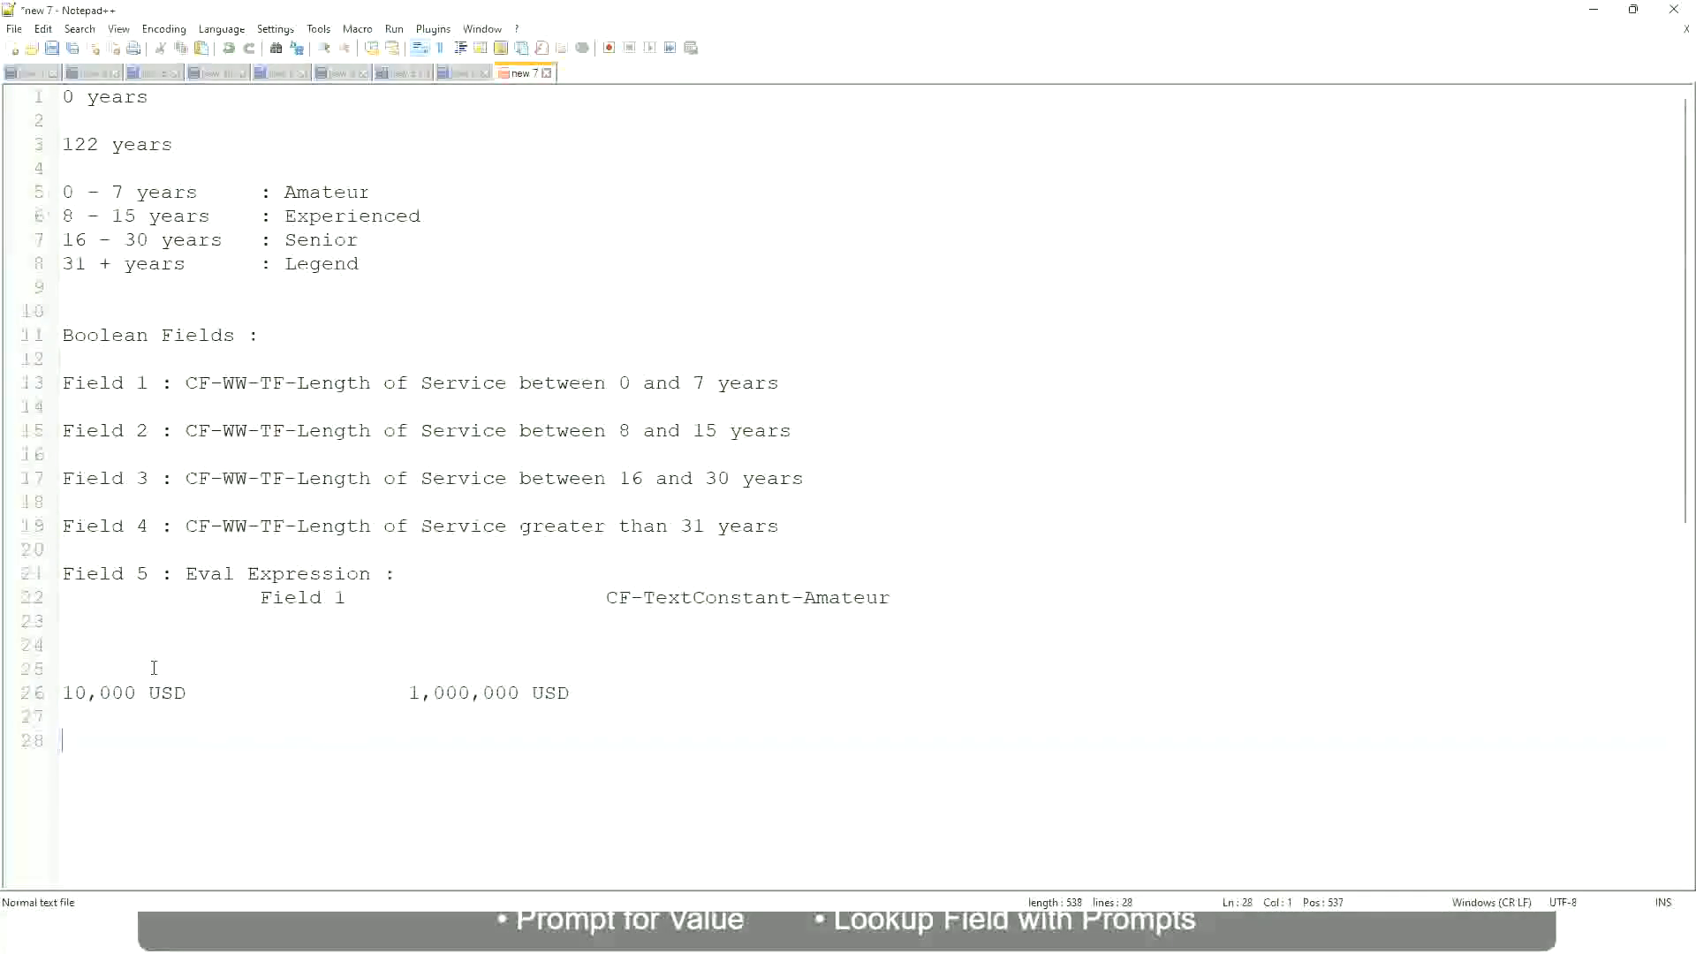
text(10 - 50,000             : Low)
Step: Add the band "50,001 - 150,000 : Medium" below the Low band
key(Return)
key(Return)
key(Up)
text(50,001 )
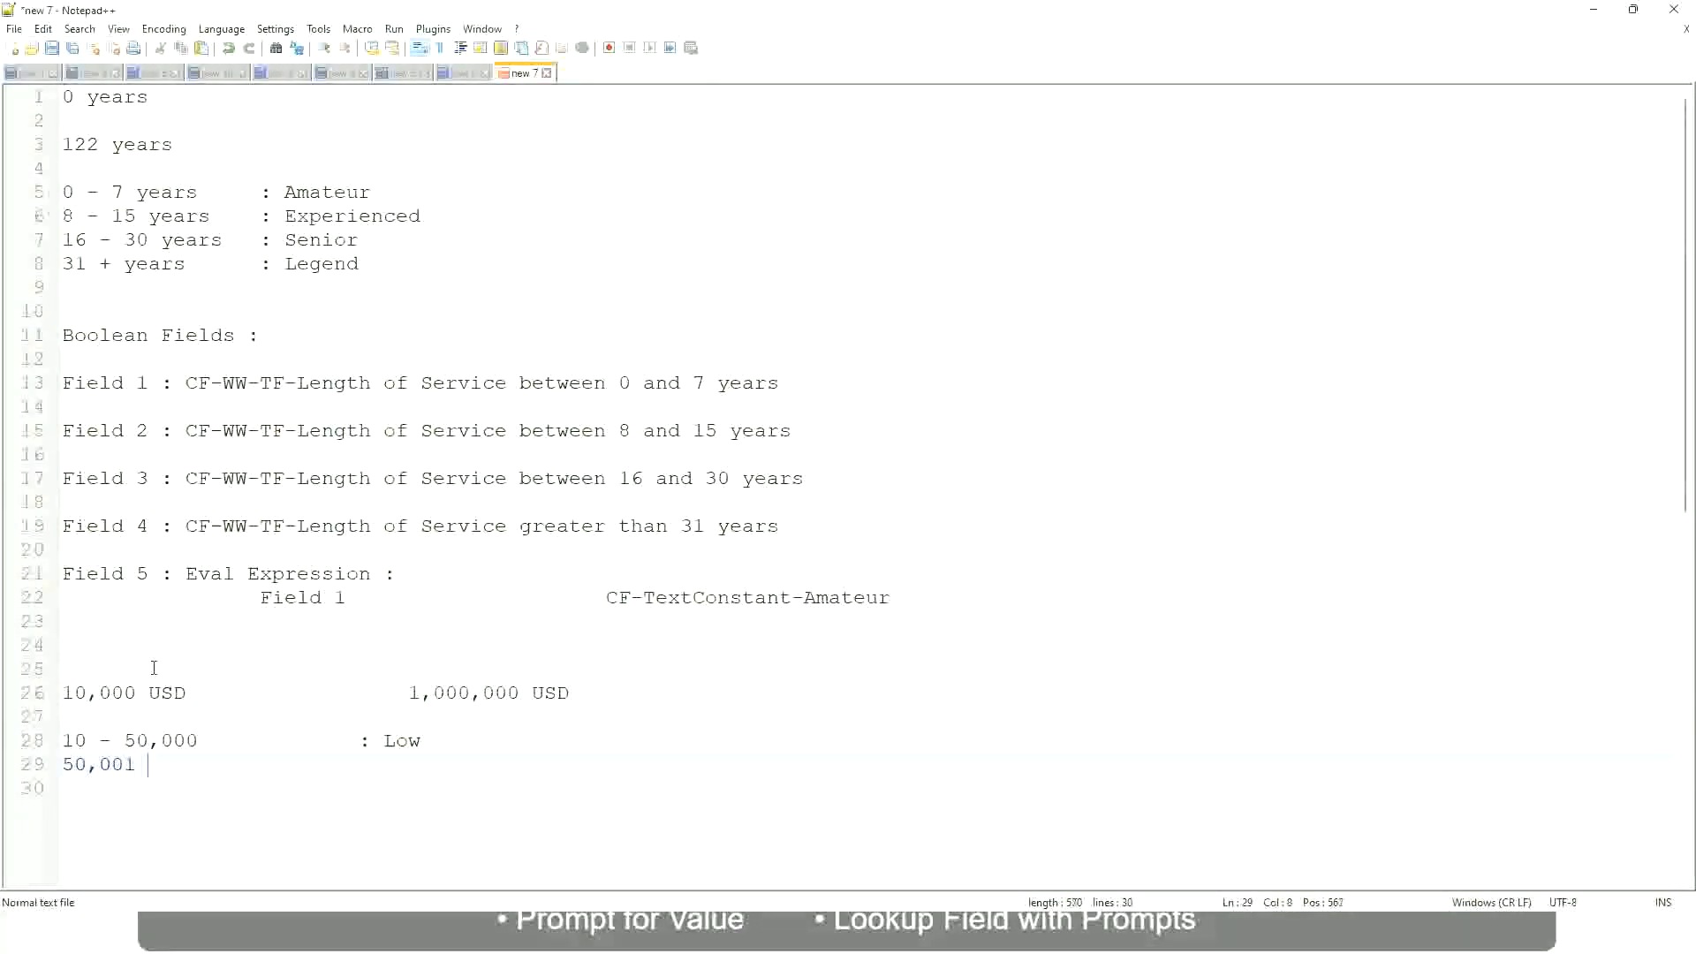
text(- 150,000)
key(Tab)
key(Tab)
text(: Med)
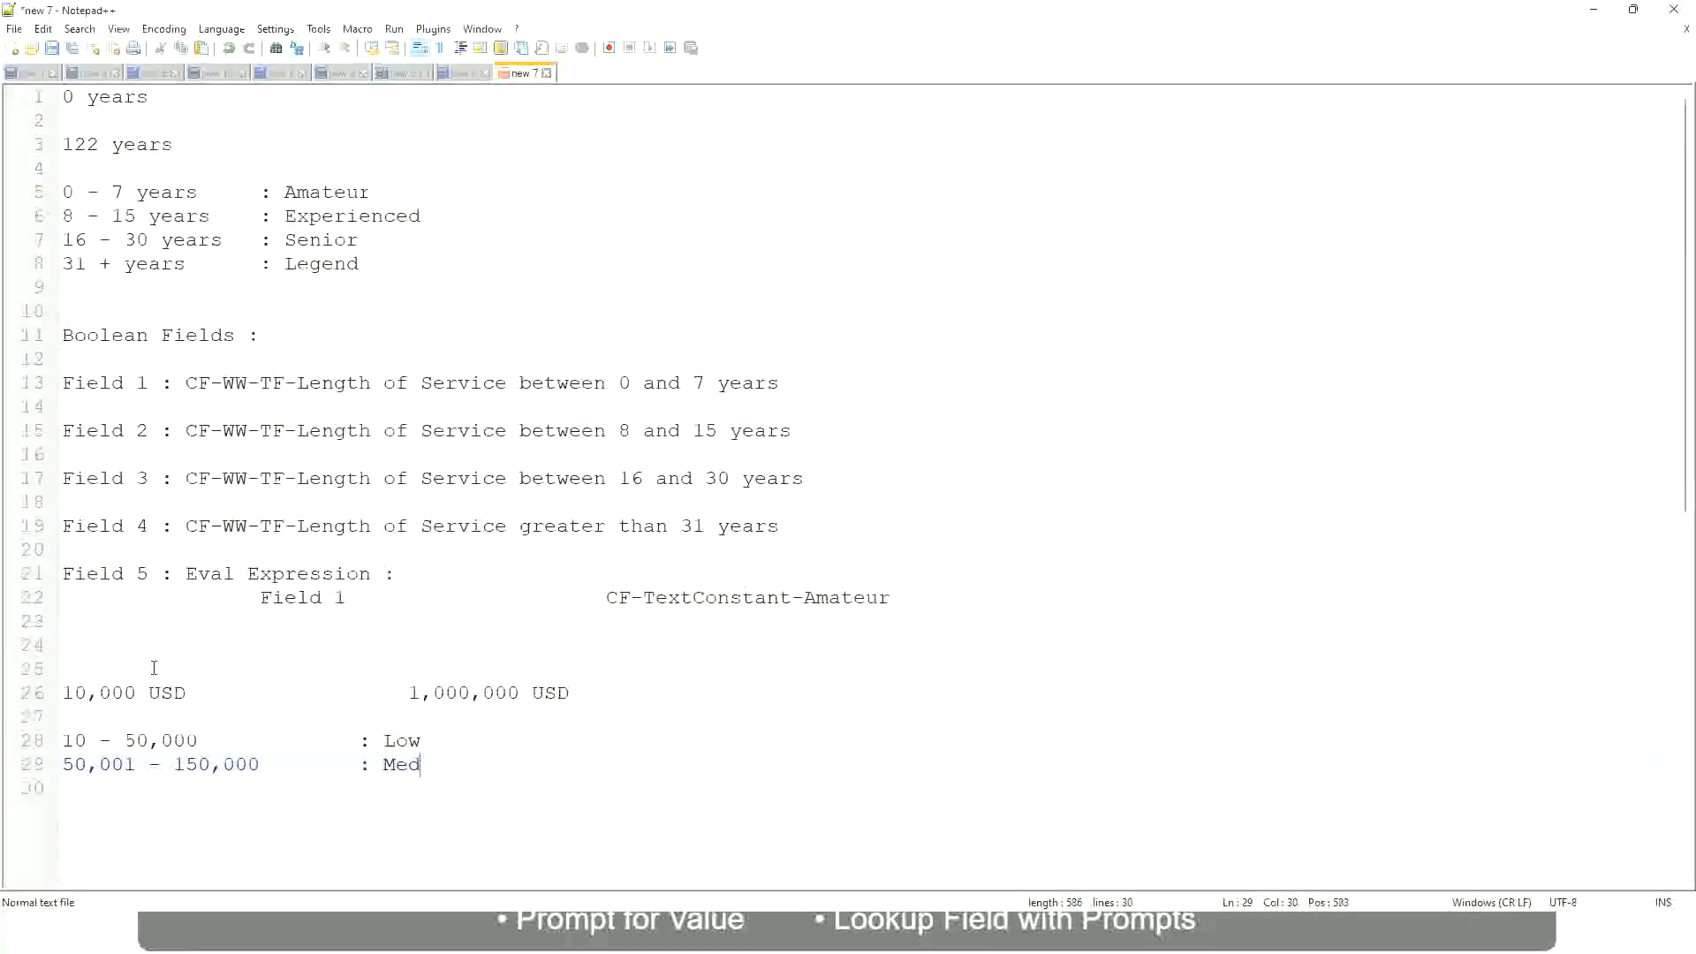
text(ium)
Step: Add the band "> 150,000 : High" below the Medium band, with its label aligned to the others
key(Return)
text(> 150,000)
key(Tab)
key(Tab)
key(Tab)
key(Tab)
text(: High)
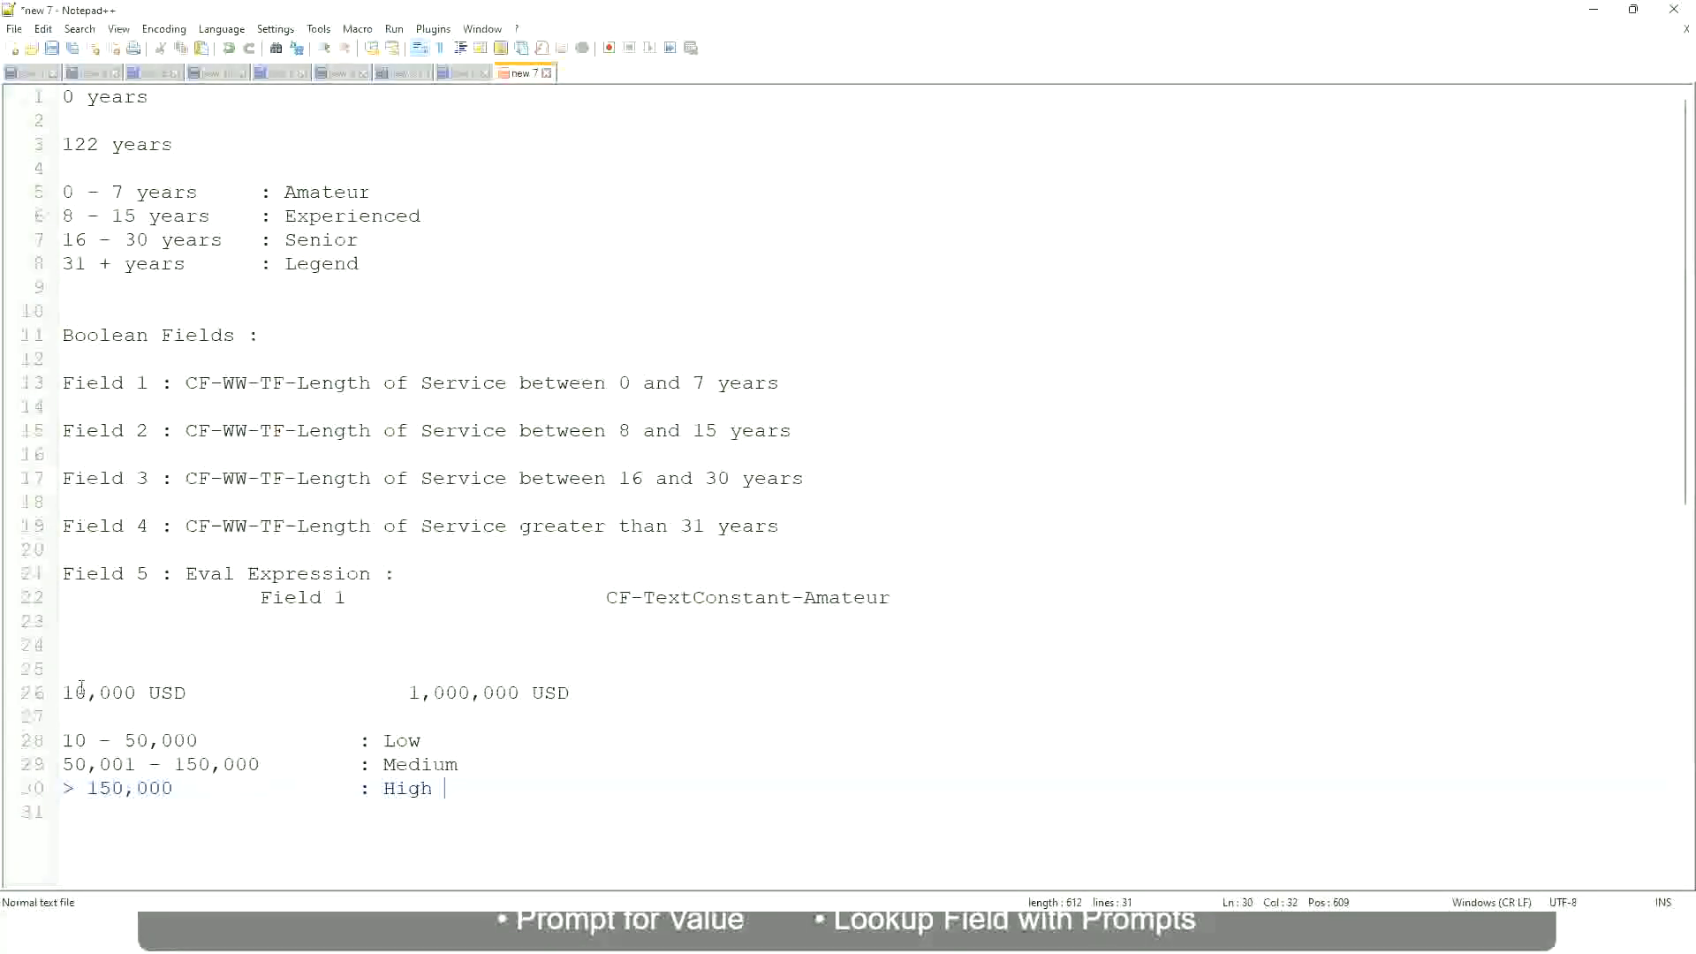
Step: Examine the USD amounts and the Low, Medium and High bands in the notes
click(53, 693)
click(53, 692)
click(74, 693)
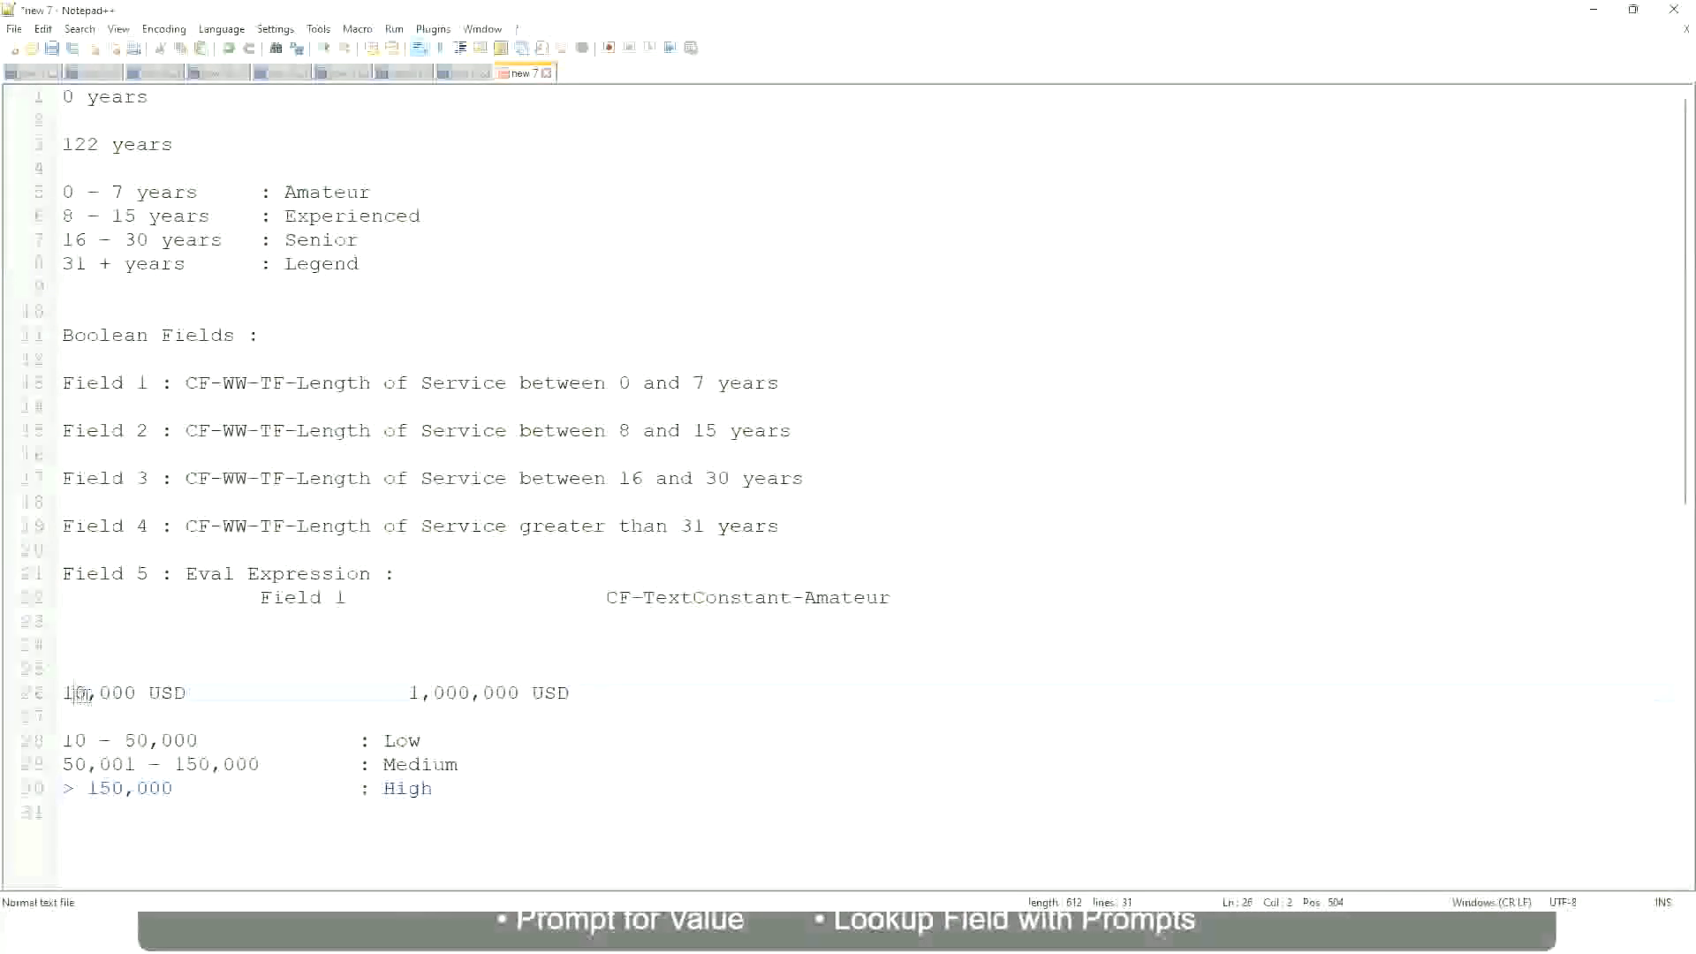
double_click(505, 693)
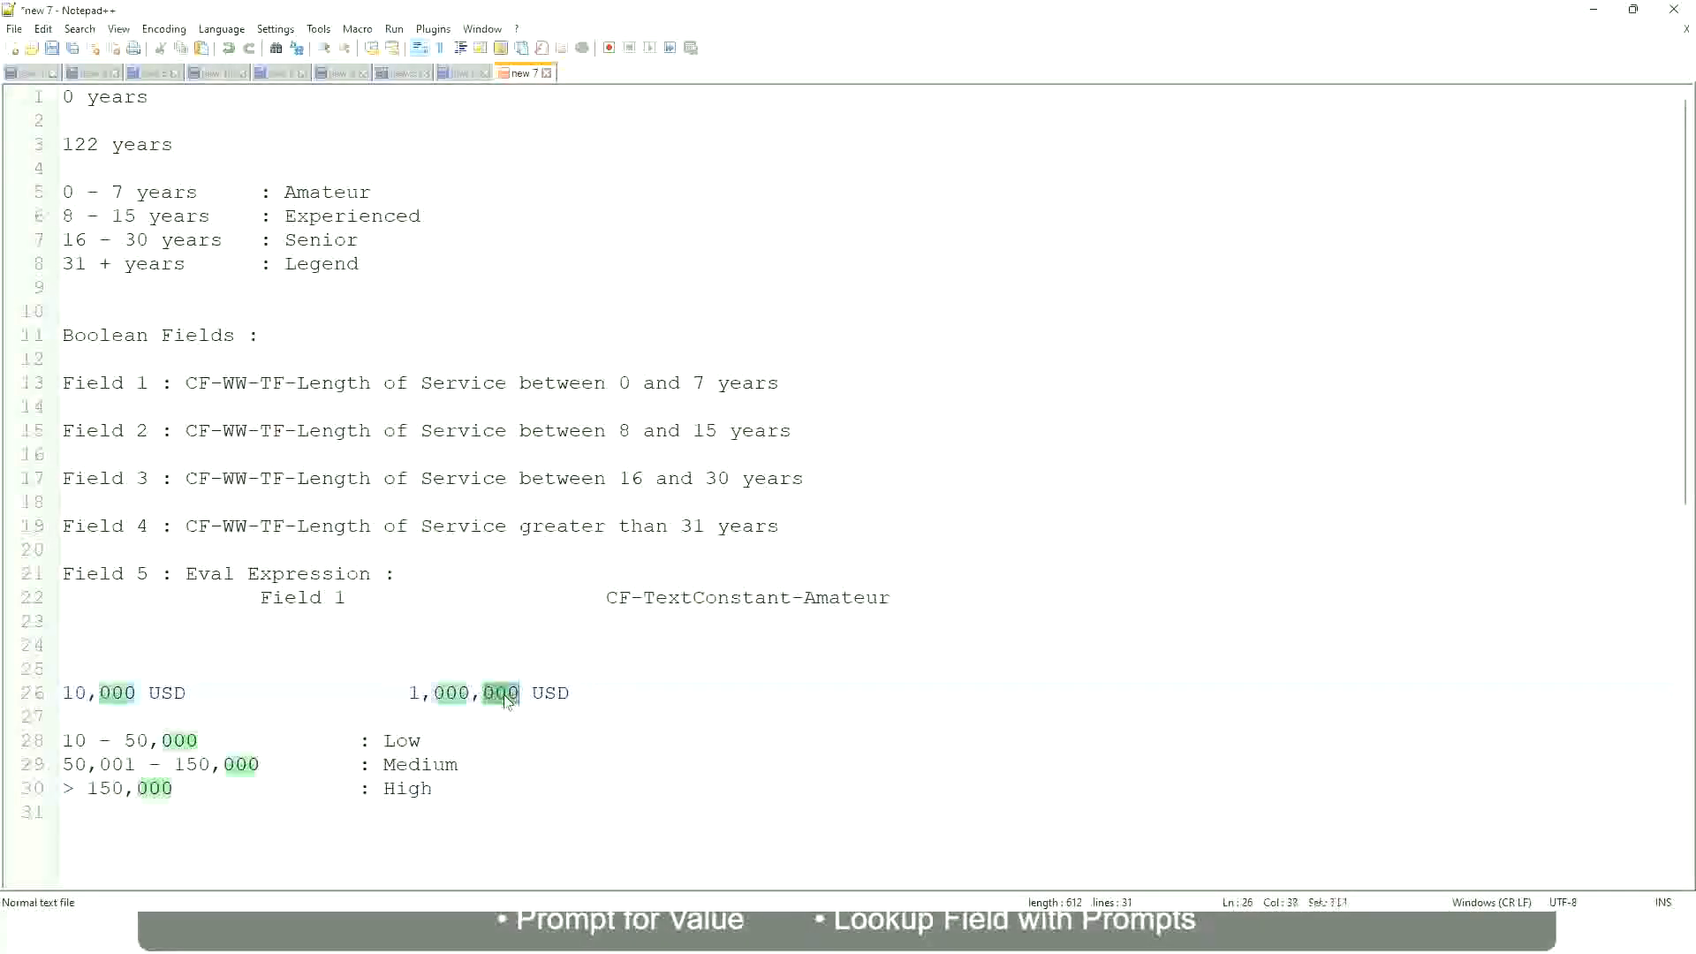
click(329, 768)
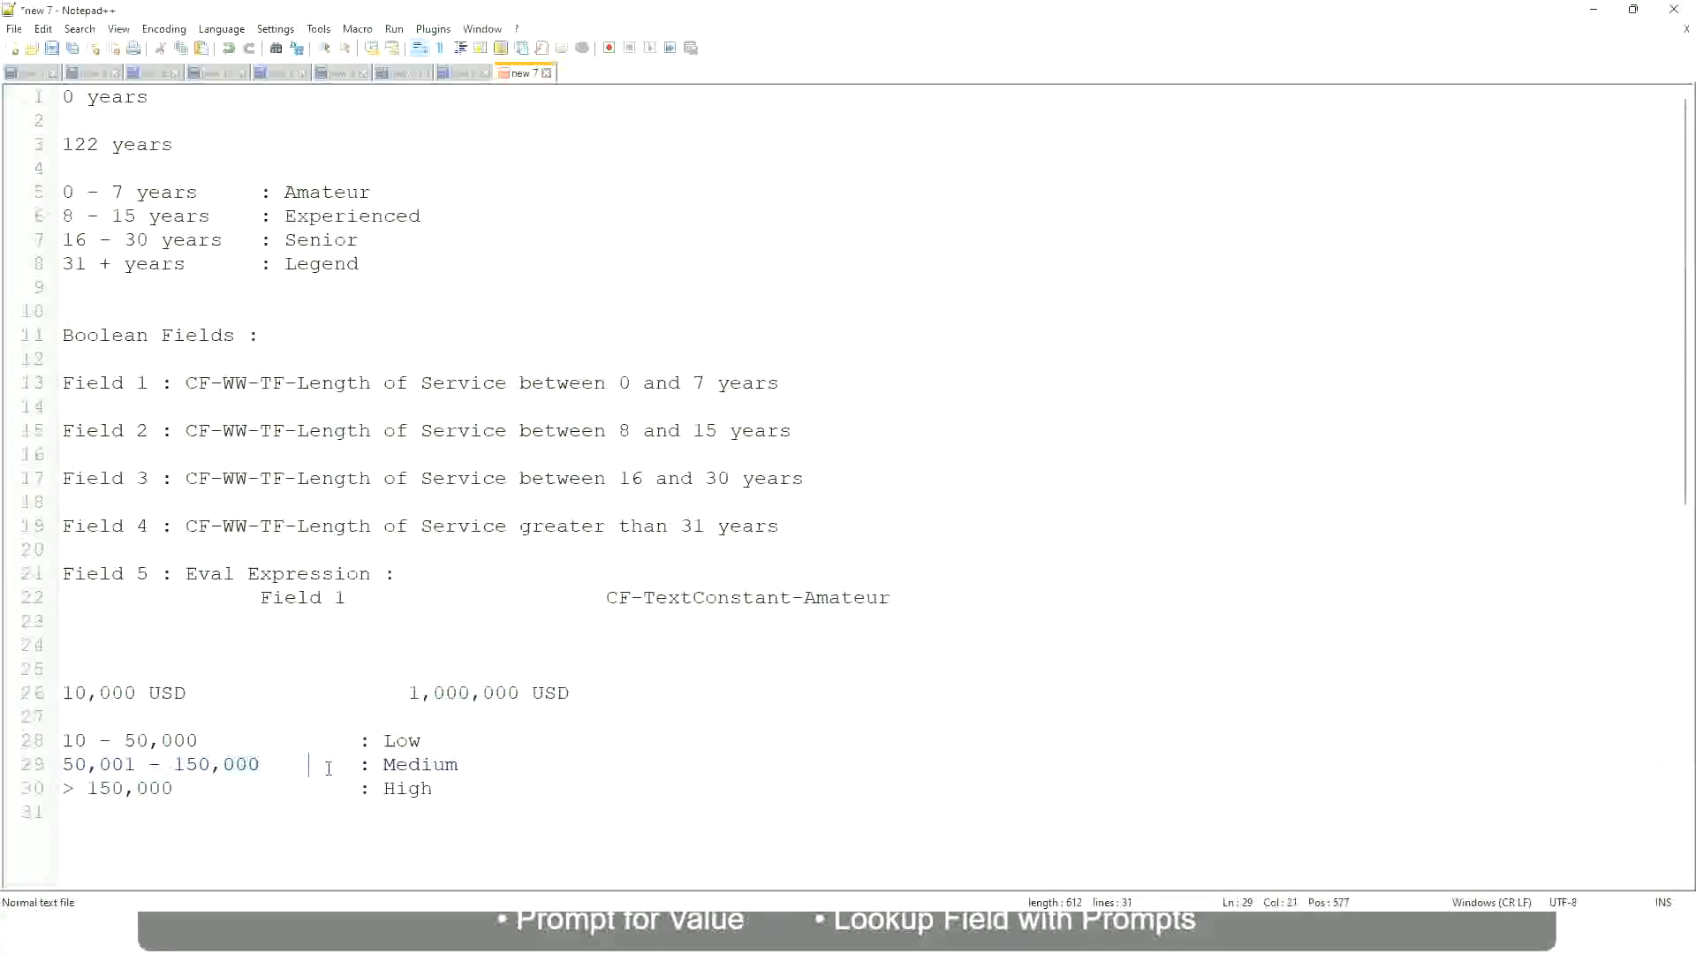
click(53, 693)
click(524, 696)
click(411, 738)
click(409, 770)
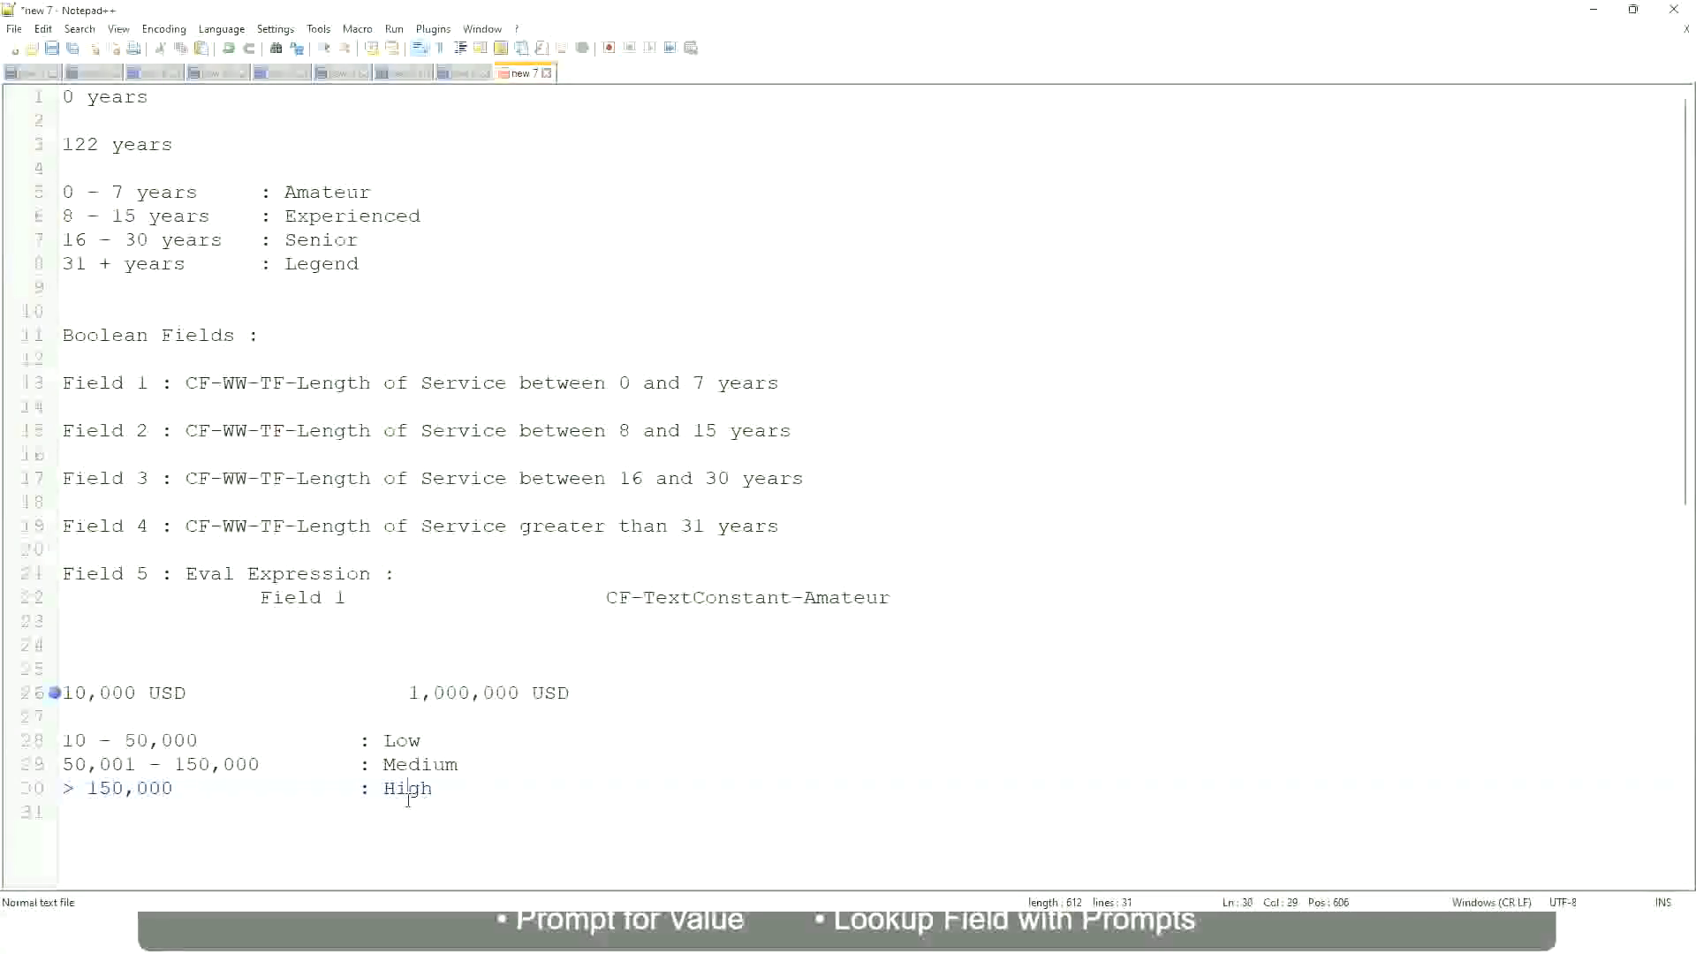
click(231, 714)
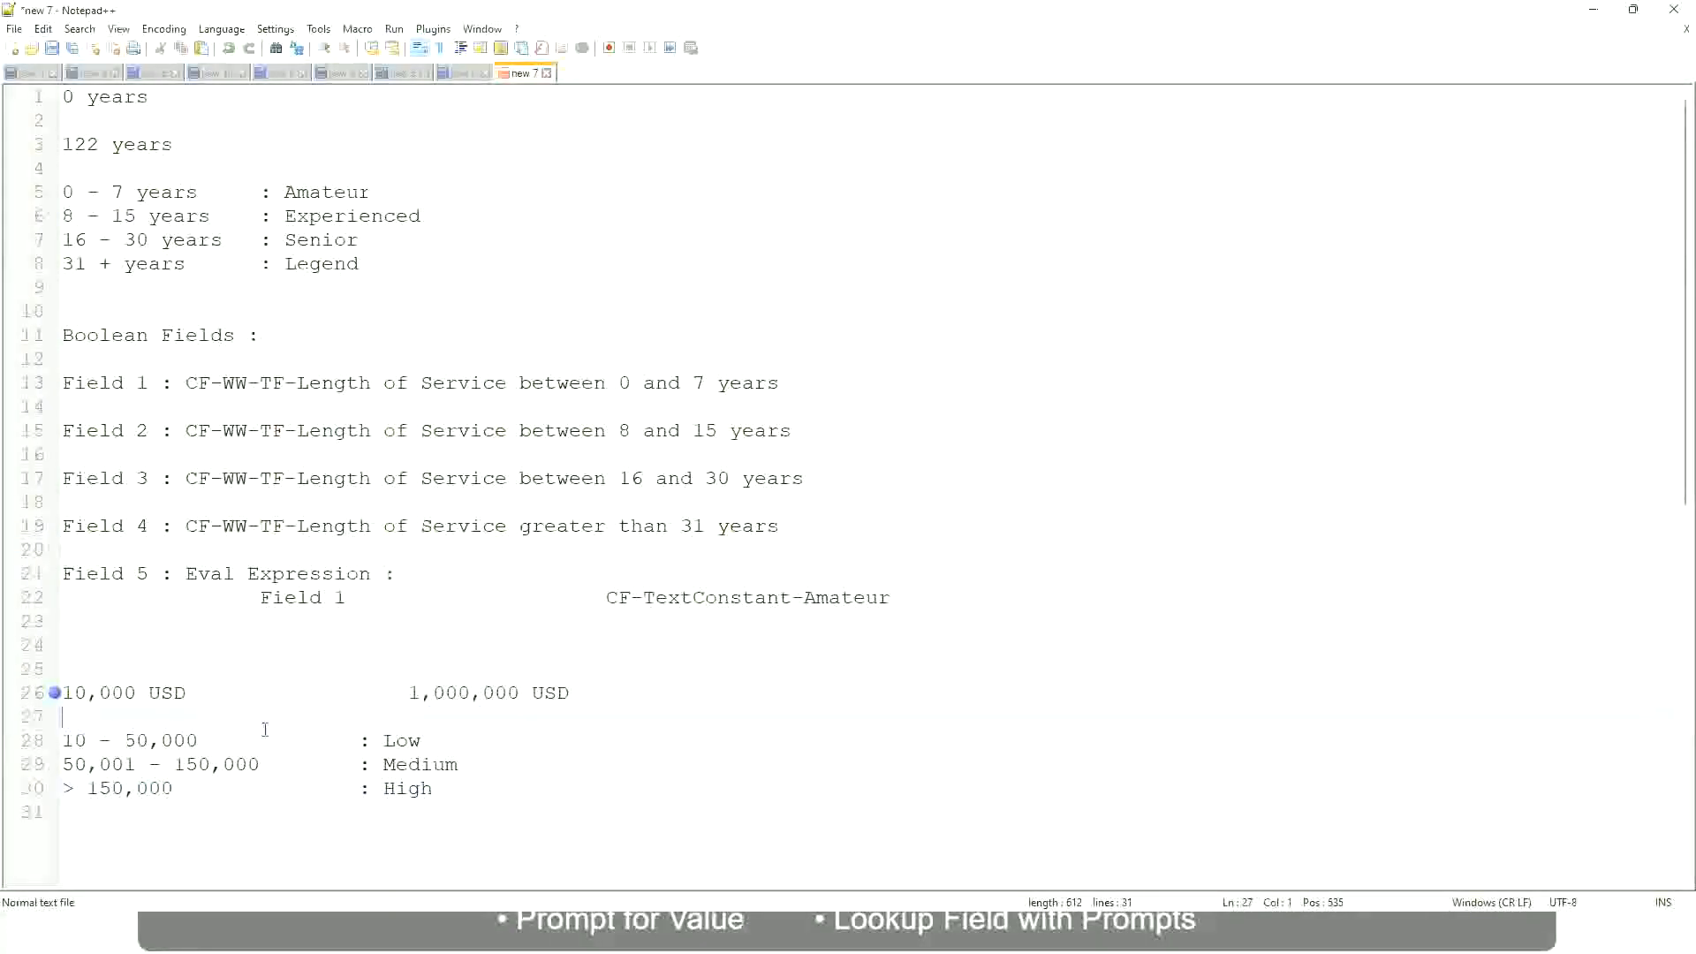
click(434, 779)
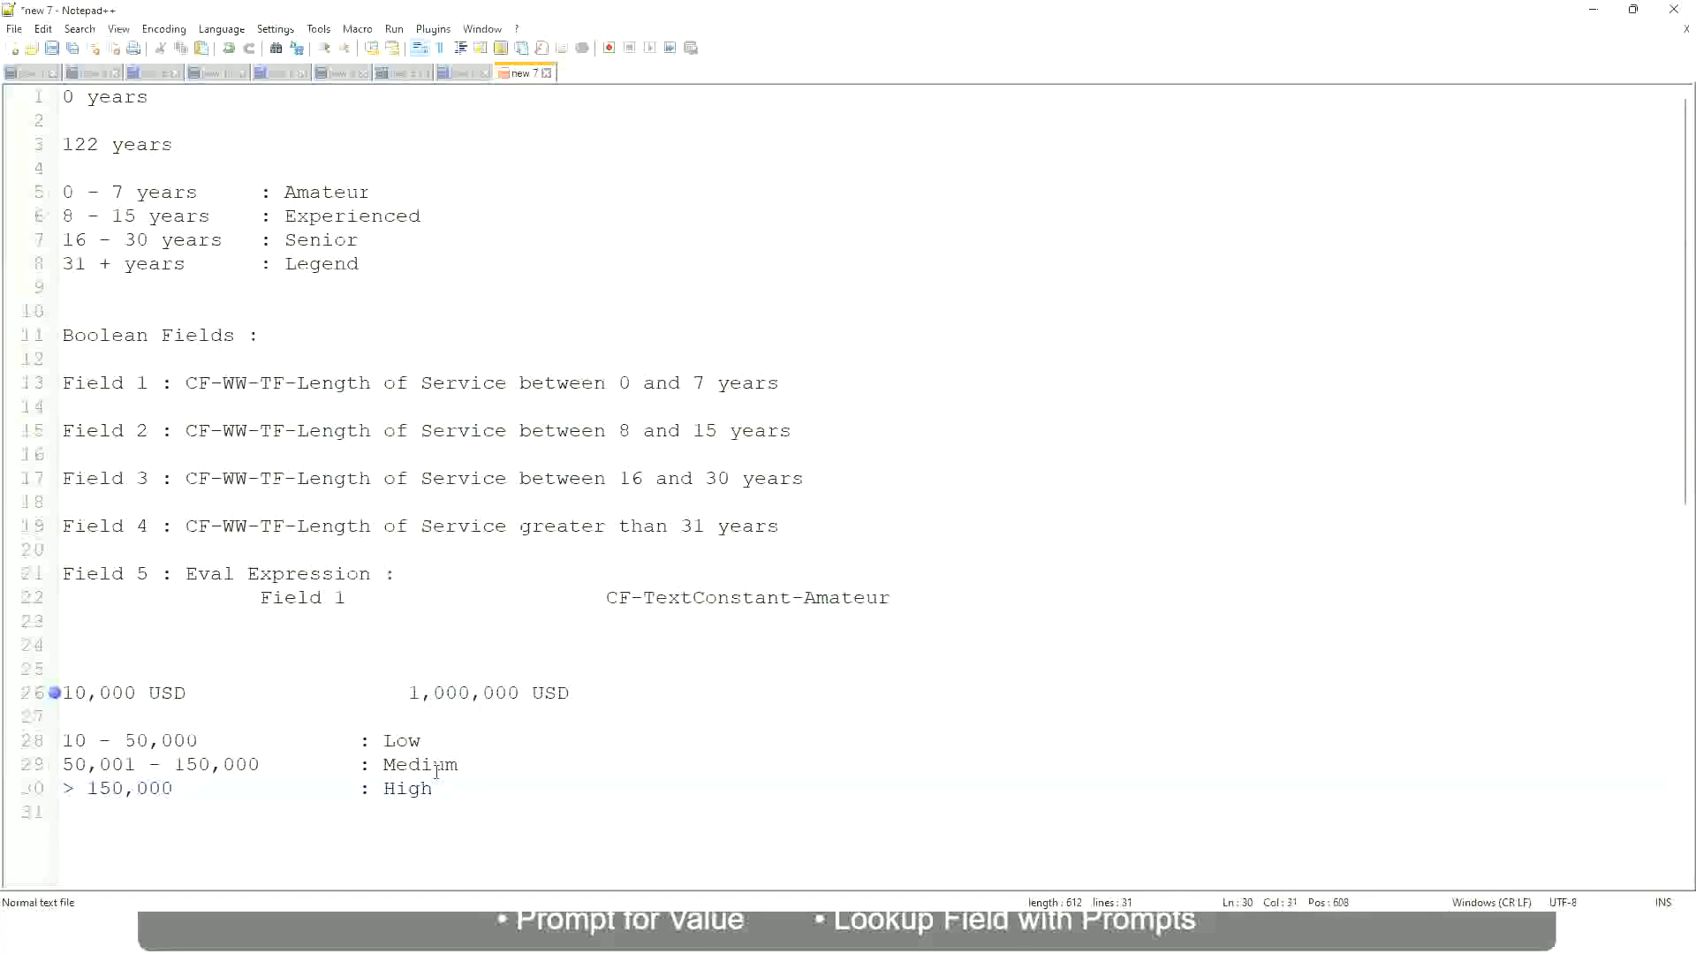